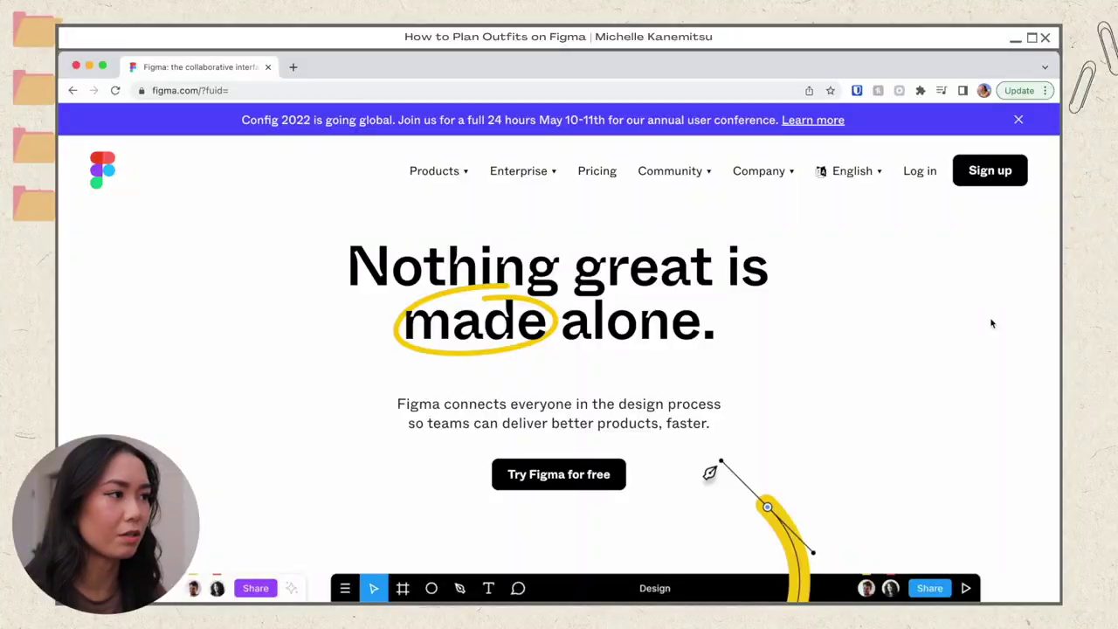
- Sign up for Figma with a Google account and open the Europe 2022 design file
click(990, 174)
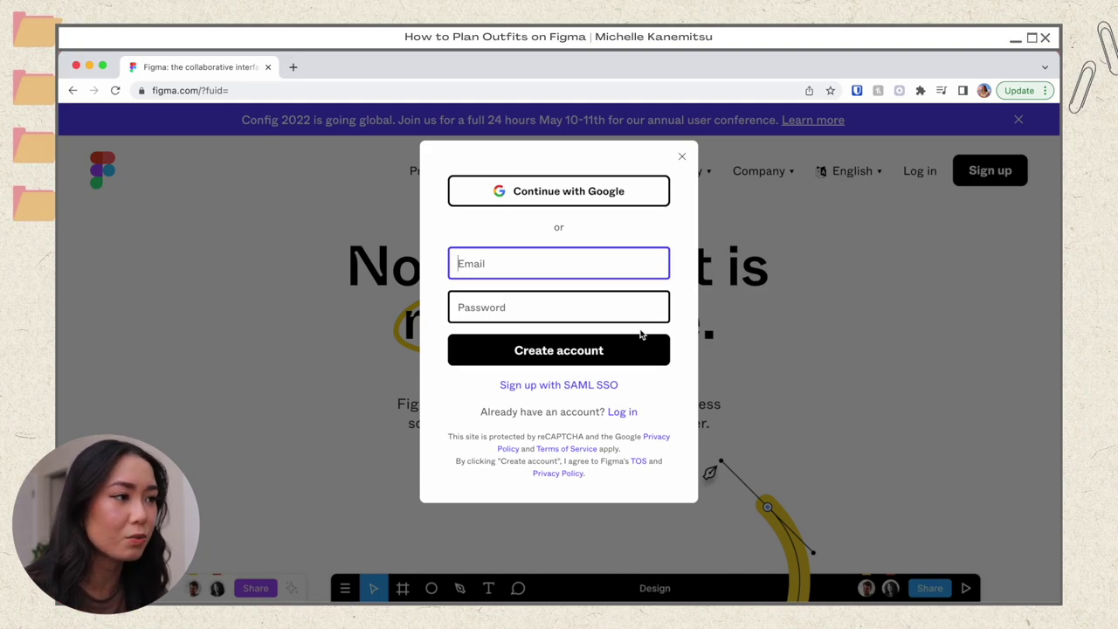
click(608, 196)
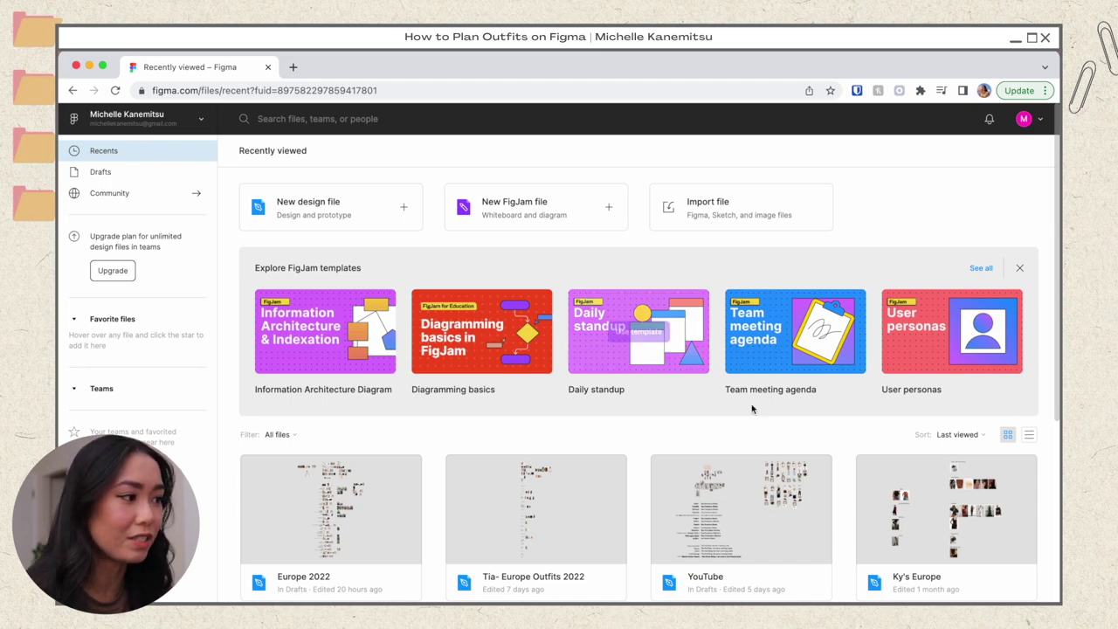
click(418, 532)
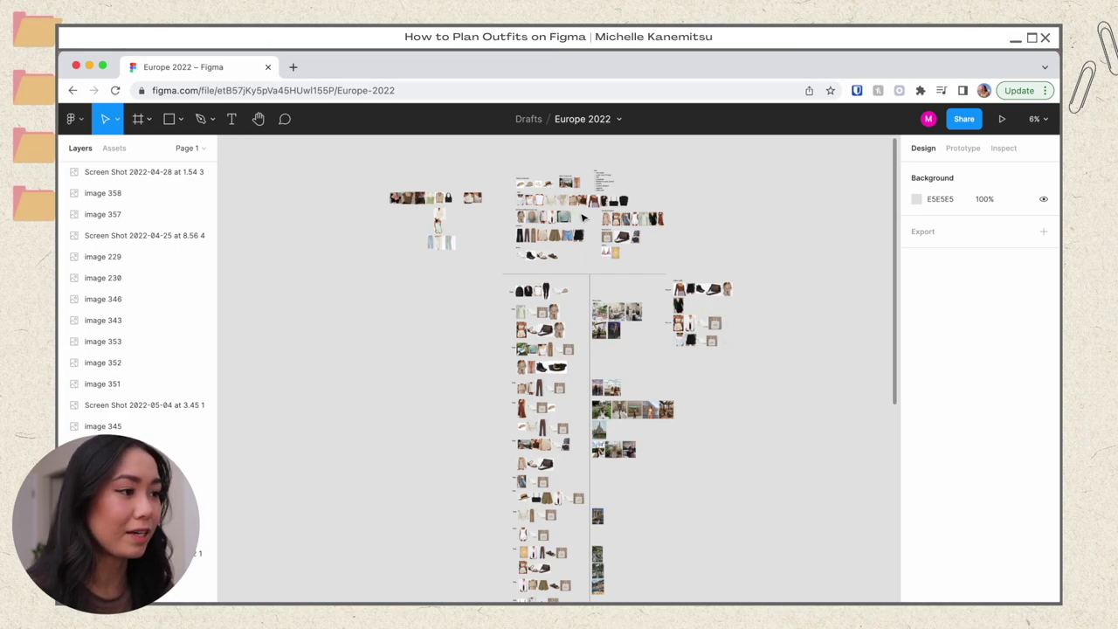
- Examine the packing categories at the head of the Europe 2022 board, from head accessories to shoes, dresses and bags
scroll(584, 219, up, 3)
scroll(584, 219, up, 5)
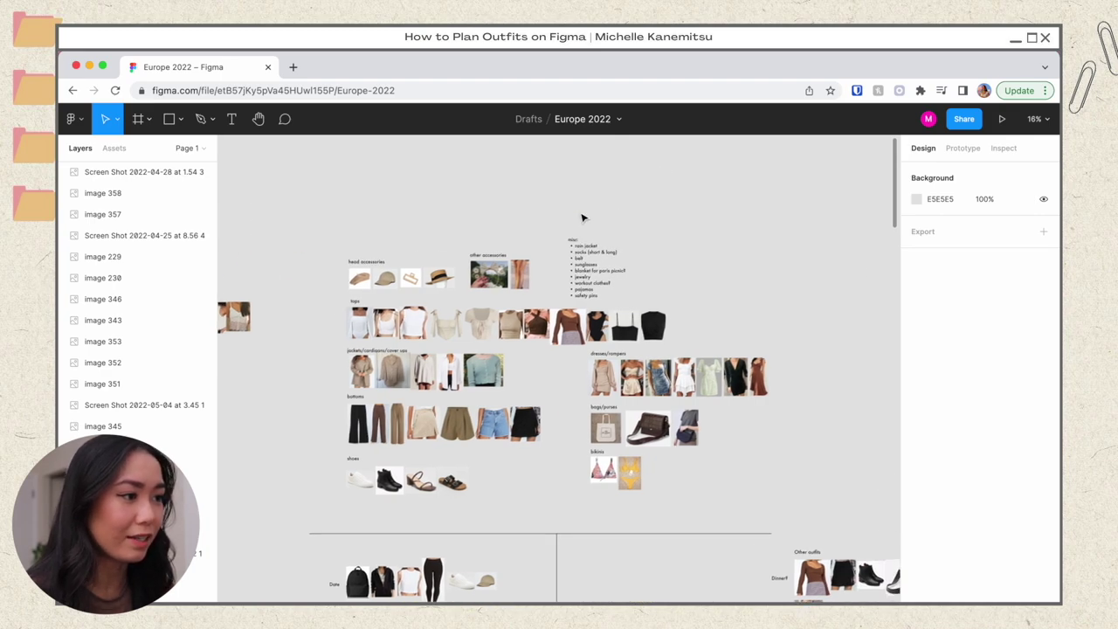
scroll(584, 218, up, 1)
scroll(584, 219, up, 2)
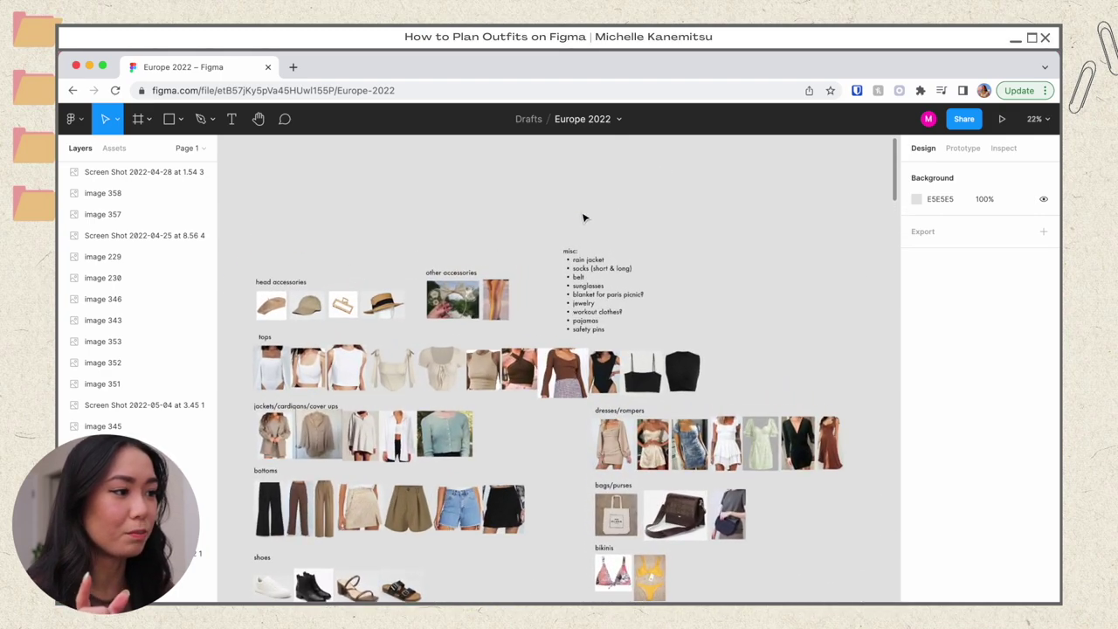
scroll(583, 218, up, 1)
scroll(583, 218, up, 3)
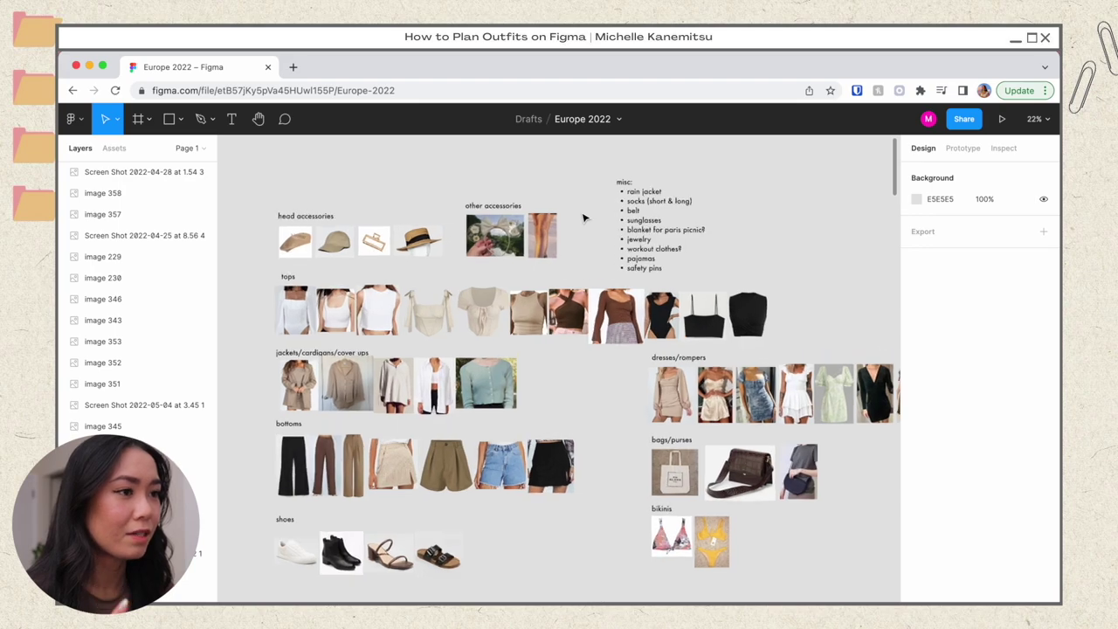
scroll(379, 234, down, 1)
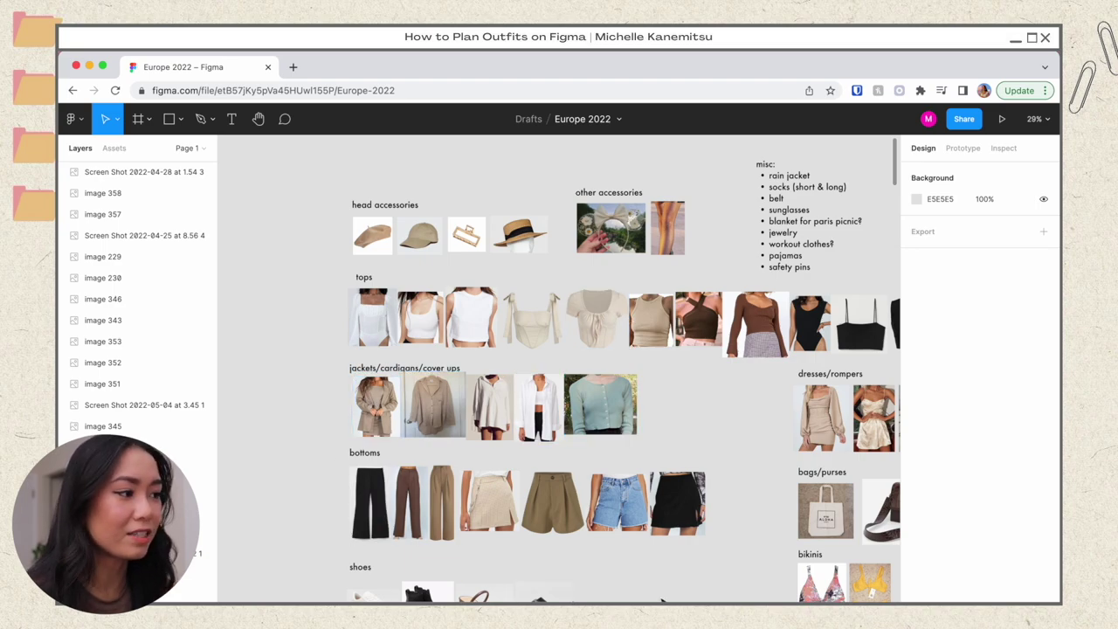
scroll(659, 600, down, 3)
scroll(659, 599, down, 10)
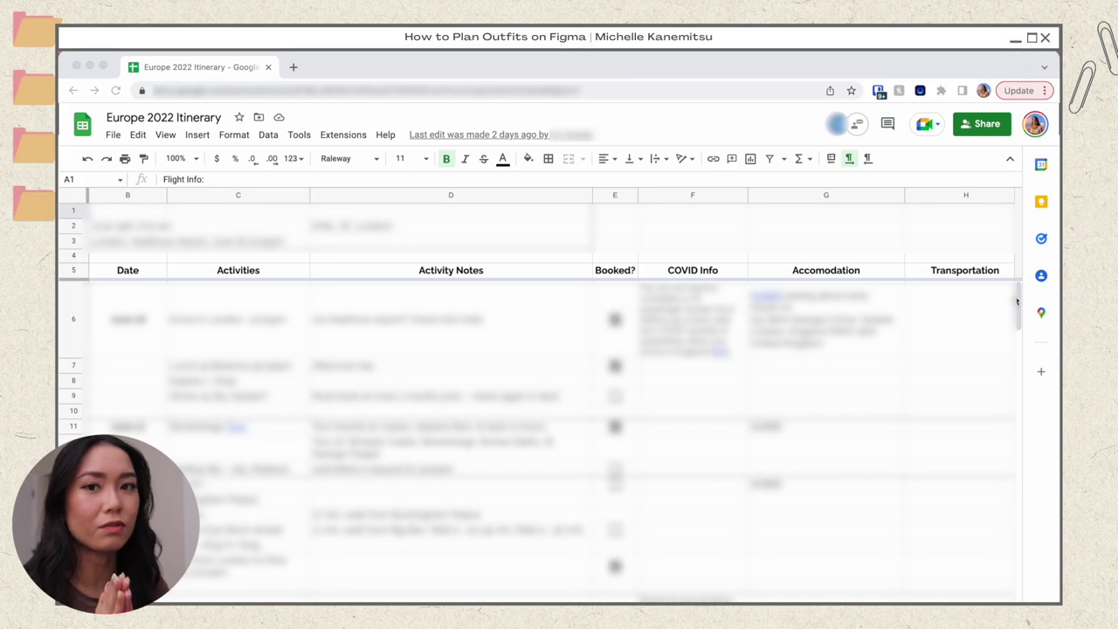
- Look through the Europe 2022 Itinerary in Google Sheets and the dated outfits and Photo Ideas on the Figma board
drag(1019, 303, 1021, 426)
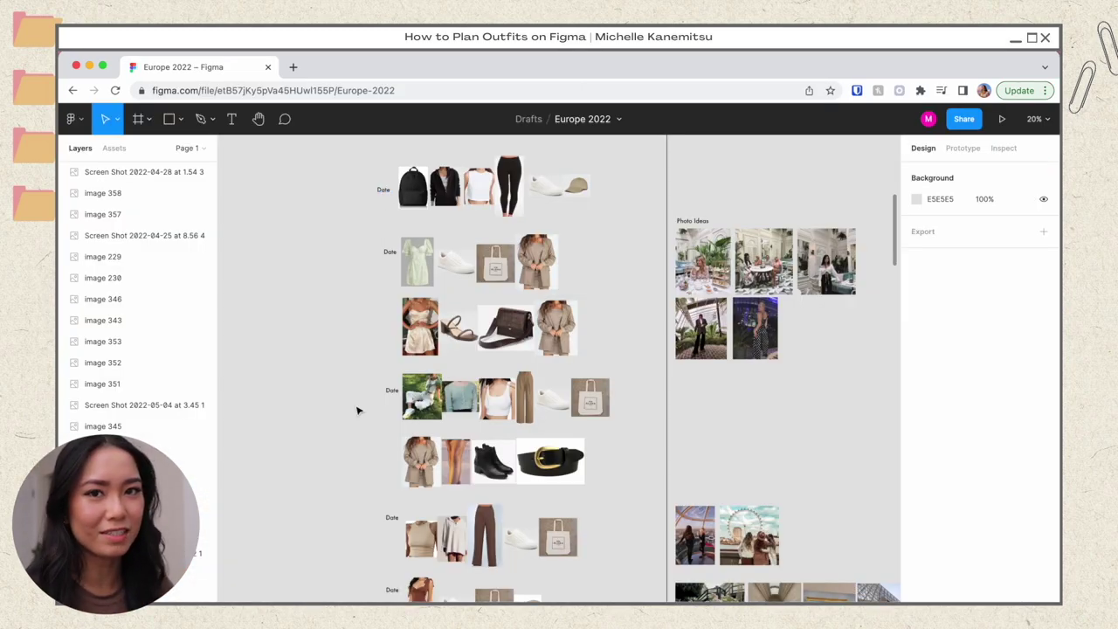
scroll(739, 422, right, 5)
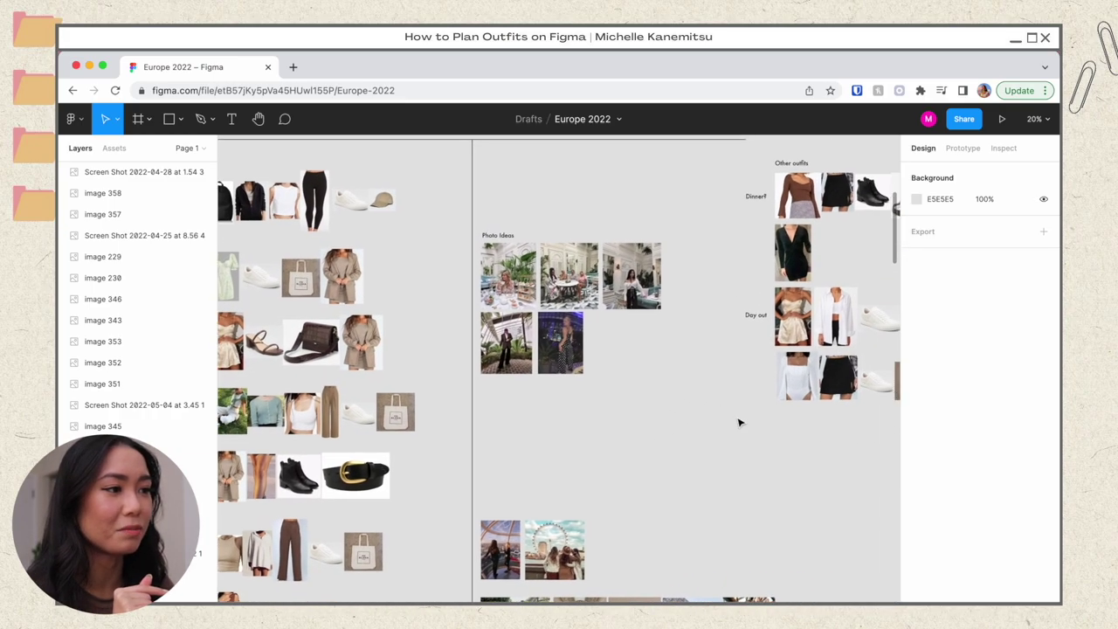
scroll(739, 423, up, 5)
scroll(739, 423, left, 5)
scroll(739, 423, down, 5)
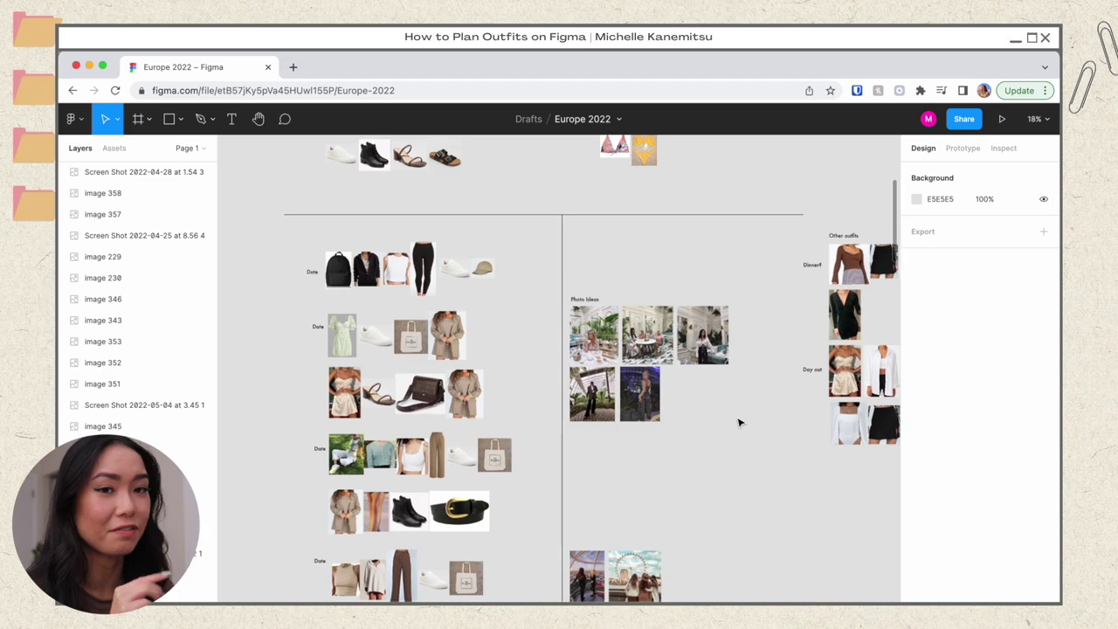
scroll(739, 423, up, 3)
scroll(739, 423, down, 2)
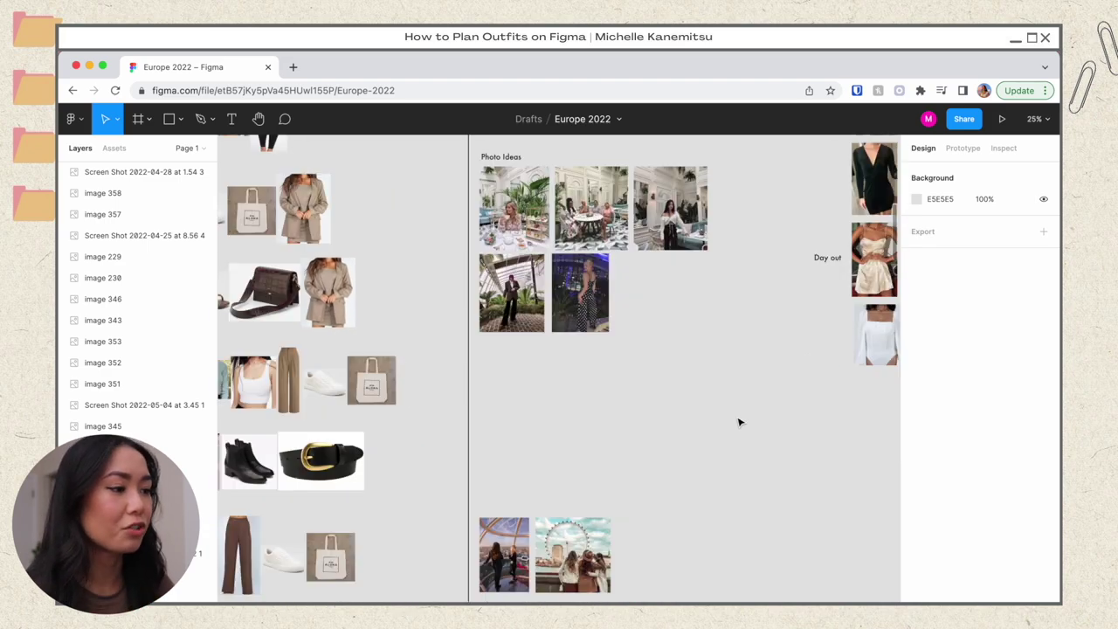
scroll(739, 423, down, 8)
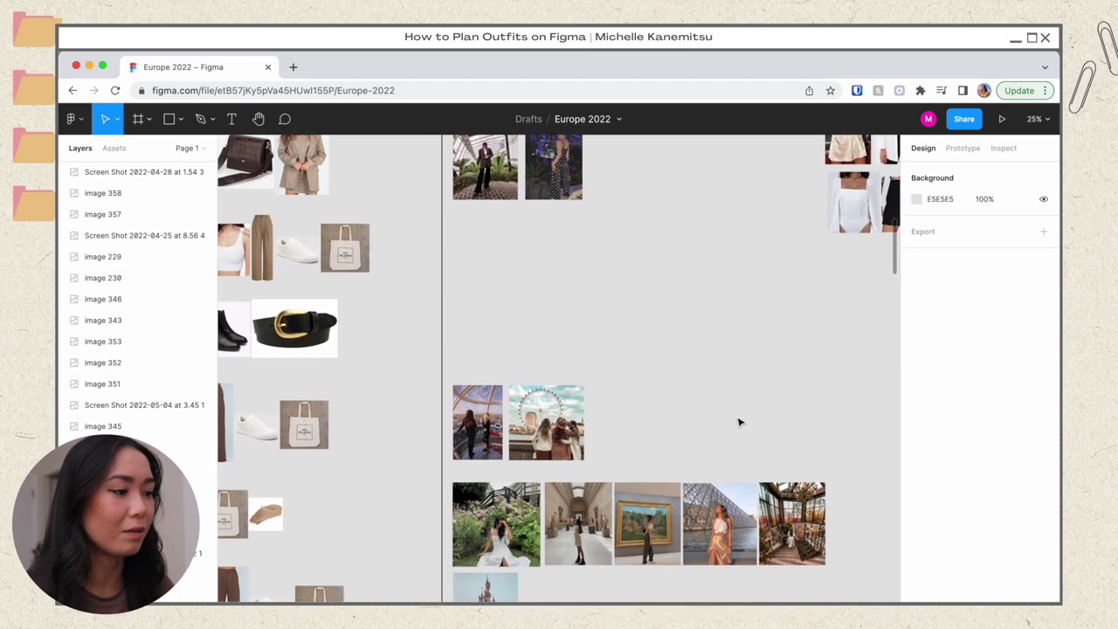
scroll(739, 423, down, 2)
scroll(739, 422, up, 4)
scroll(739, 422, left, 4)
scroll(739, 423, up, 7)
scroll(739, 423, left, 2)
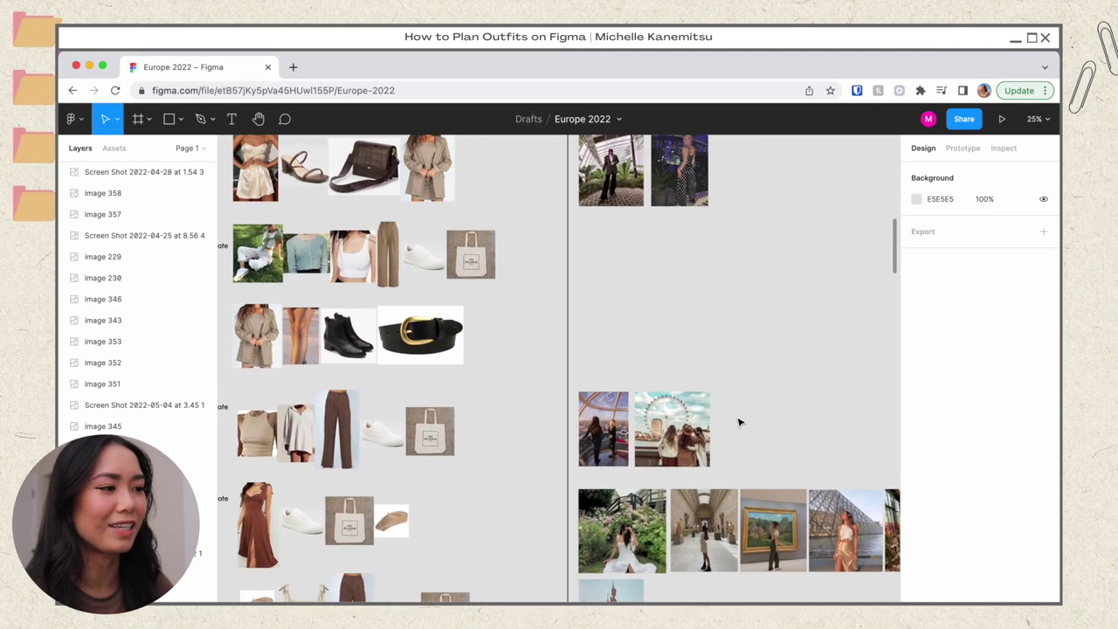
scroll(739, 423, up, 2)
scroll(739, 423, left, 1)
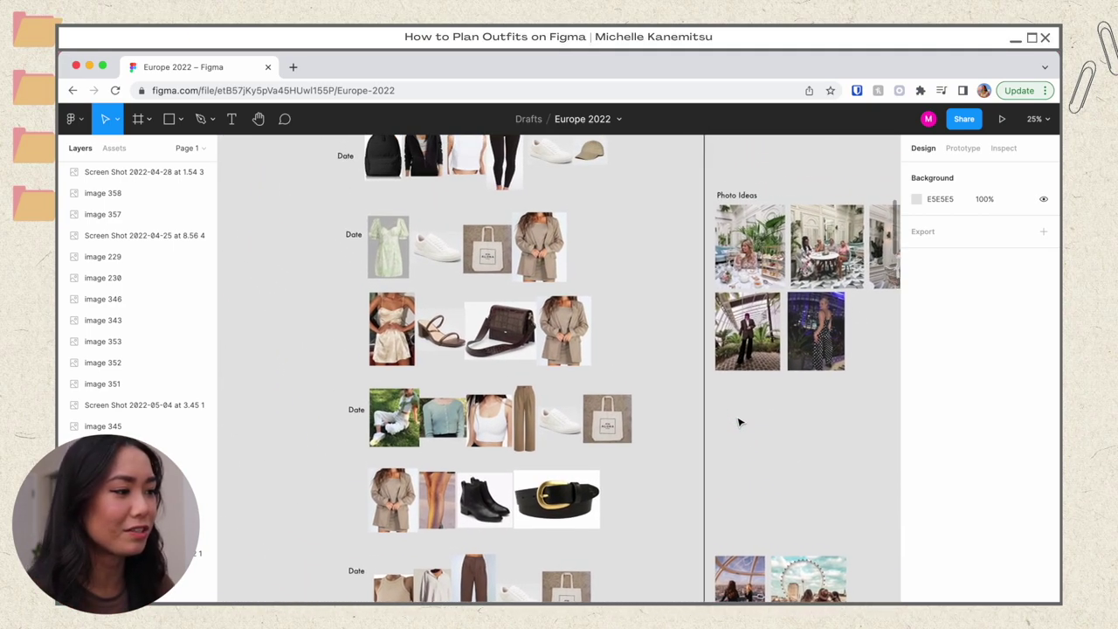
- Examine the Other outfits section and the separate group of clothing images beside the packing categories
scroll(739, 422, right, 11)
scroll(743, 424, up, 2)
scroll(749, 428, right, 3)
scroll(748, 427, up, 1)
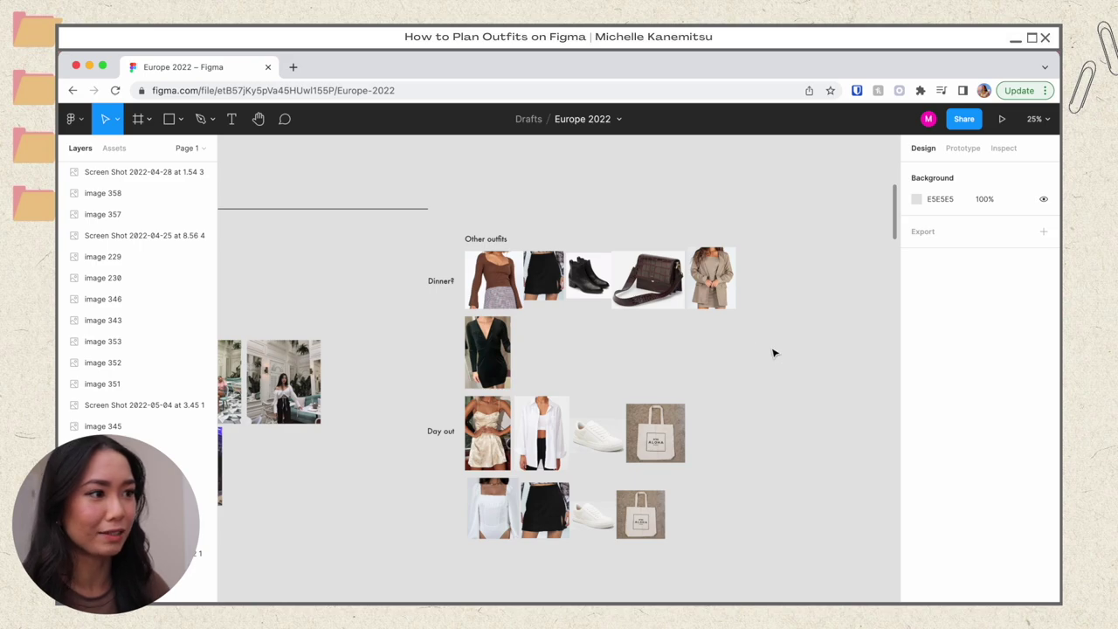
scroll(388, 491, down, 3)
scroll(388, 491, left, 10)
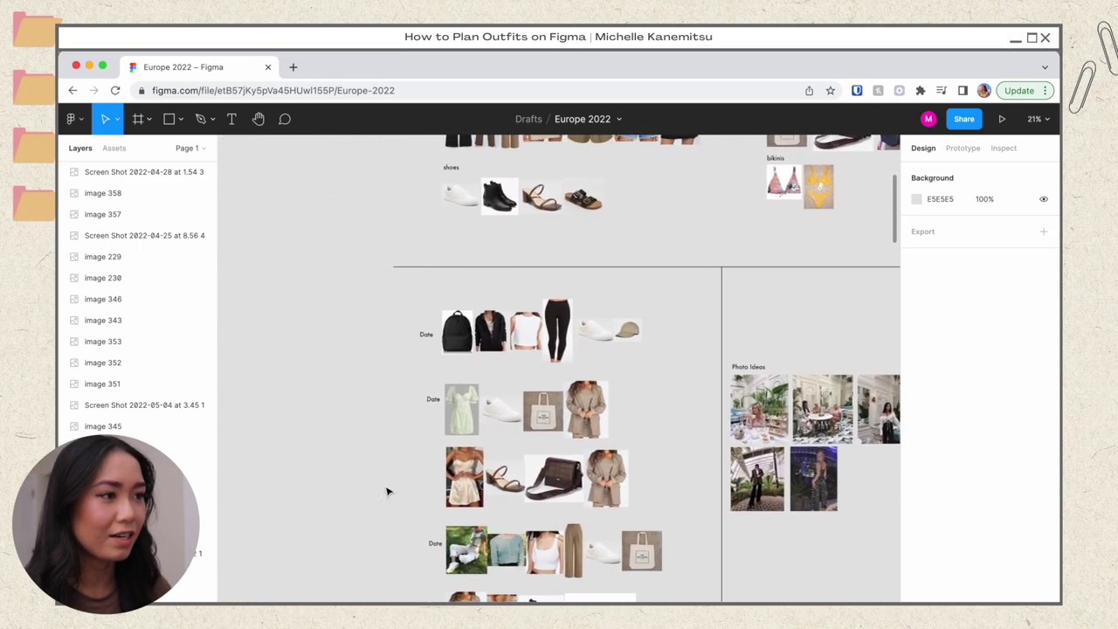
scroll(388, 491, up, 5)
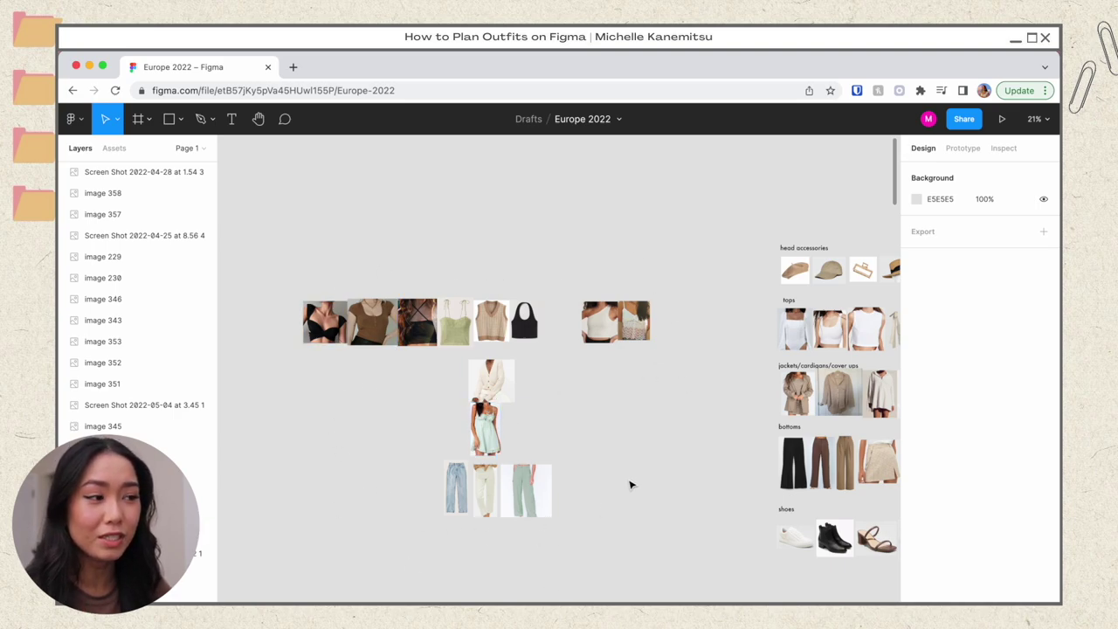
scroll(633, 476, left, 2)
scroll(638, 466, right, 3)
scroll(639, 468, left, 2)
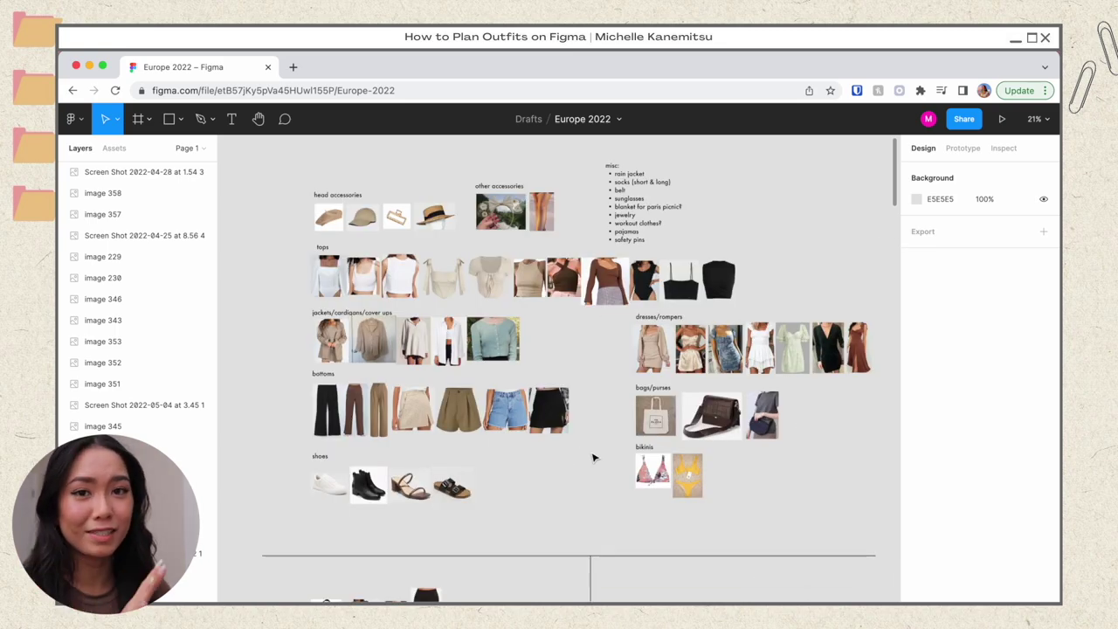
- Compare the packing categories with the dated outfit rows beneath the dividing line
scroll(593, 457, down, 2)
scroll(593, 457, left, 1)
scroll(593, 457, down, 5)
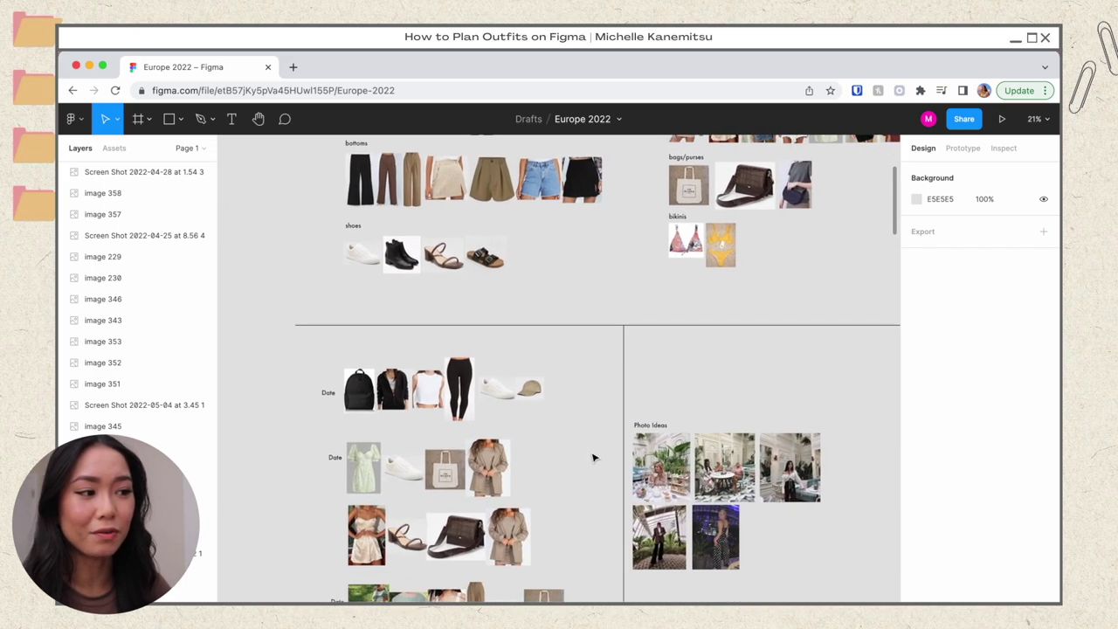
scroll(594, 457, down, 5)
scroll(593, 457, left, 1)
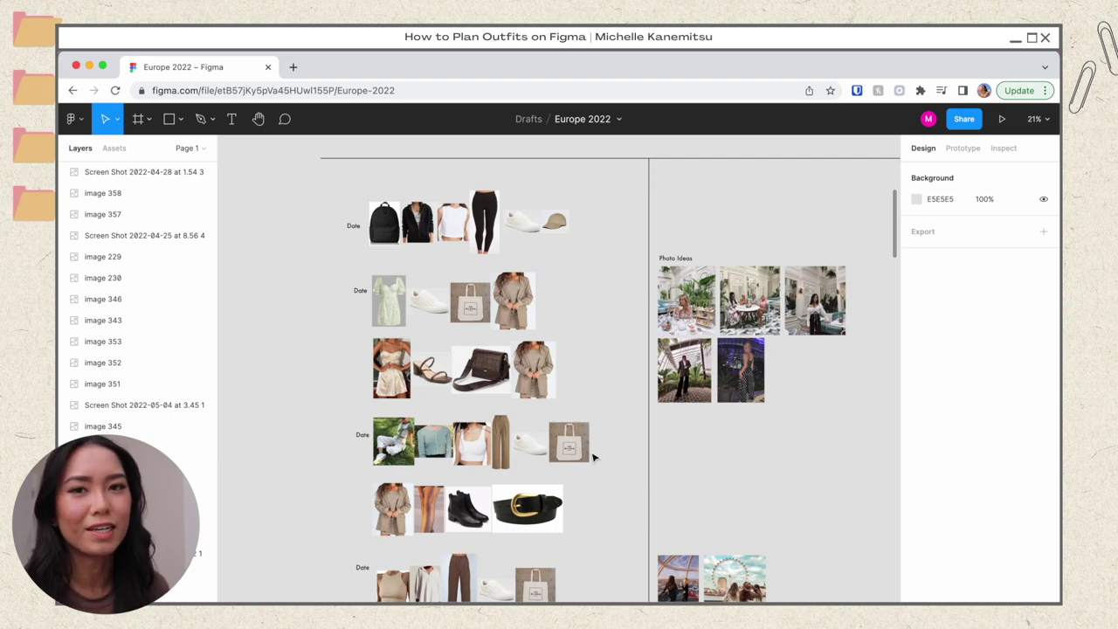
scroll(628, 452, up, 10)
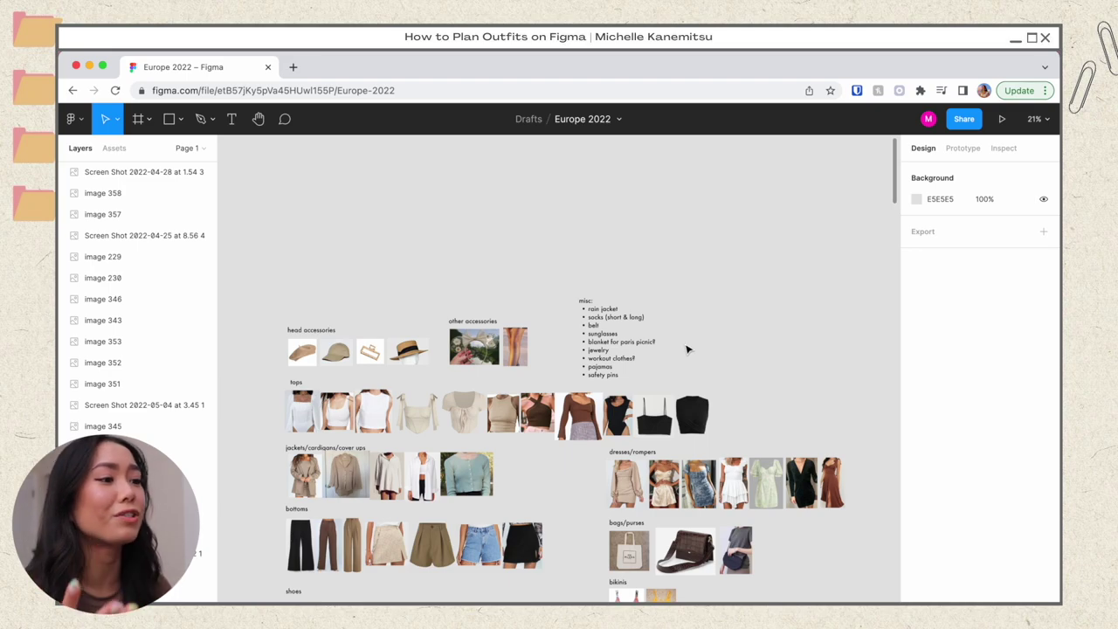
- Leave the Europe 2022 file for the recently viewed files and create a new design file
click(71, 120)
click(106, 153)
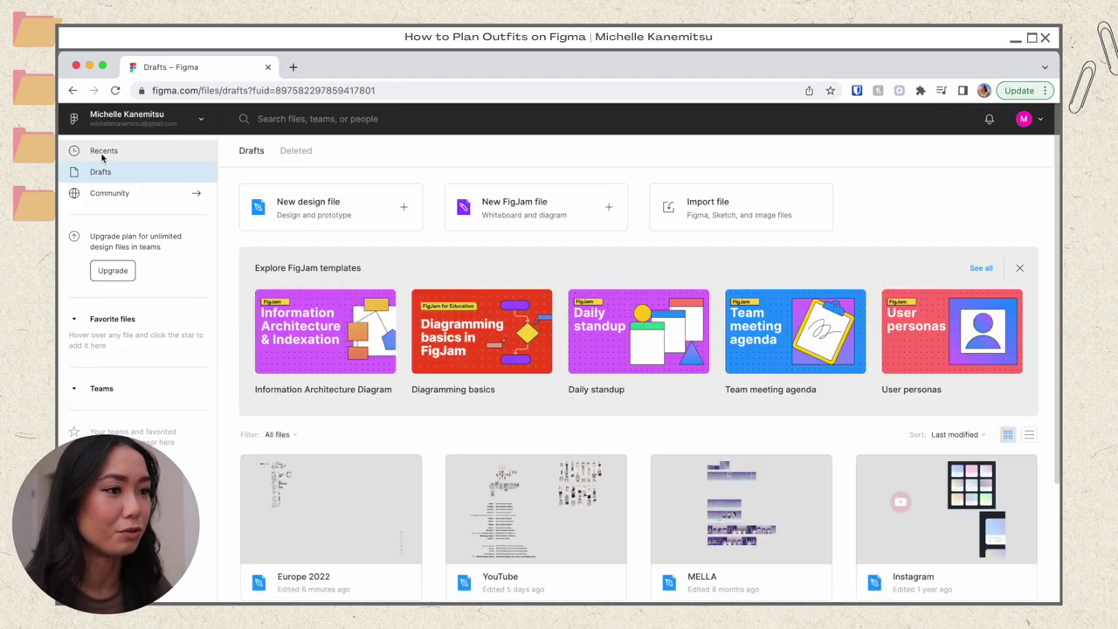
click(103, 153)
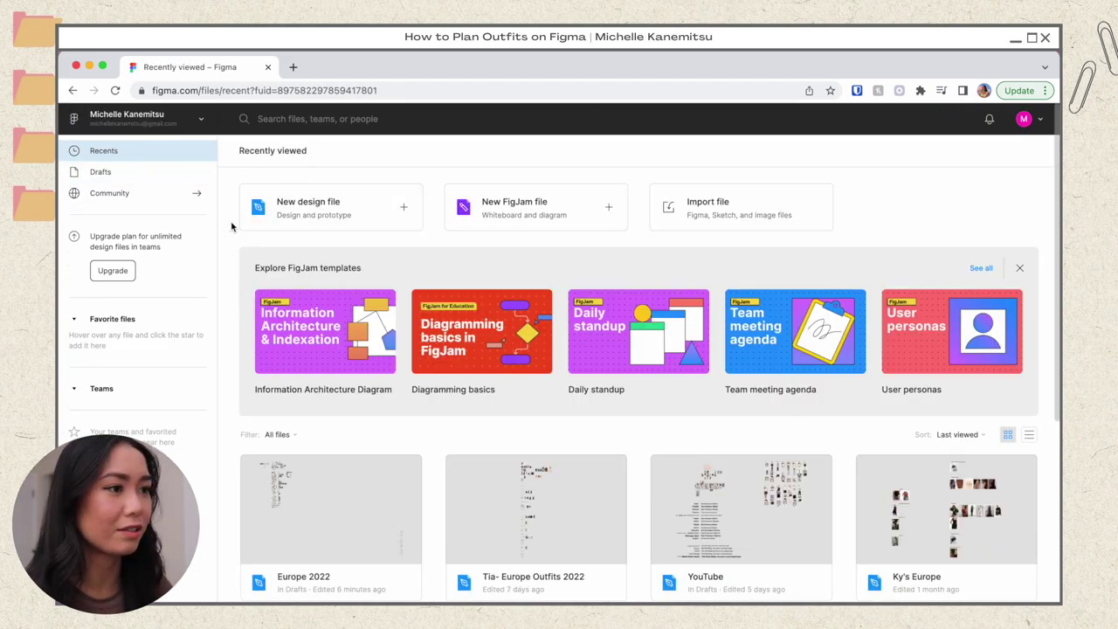
click(322, 213)
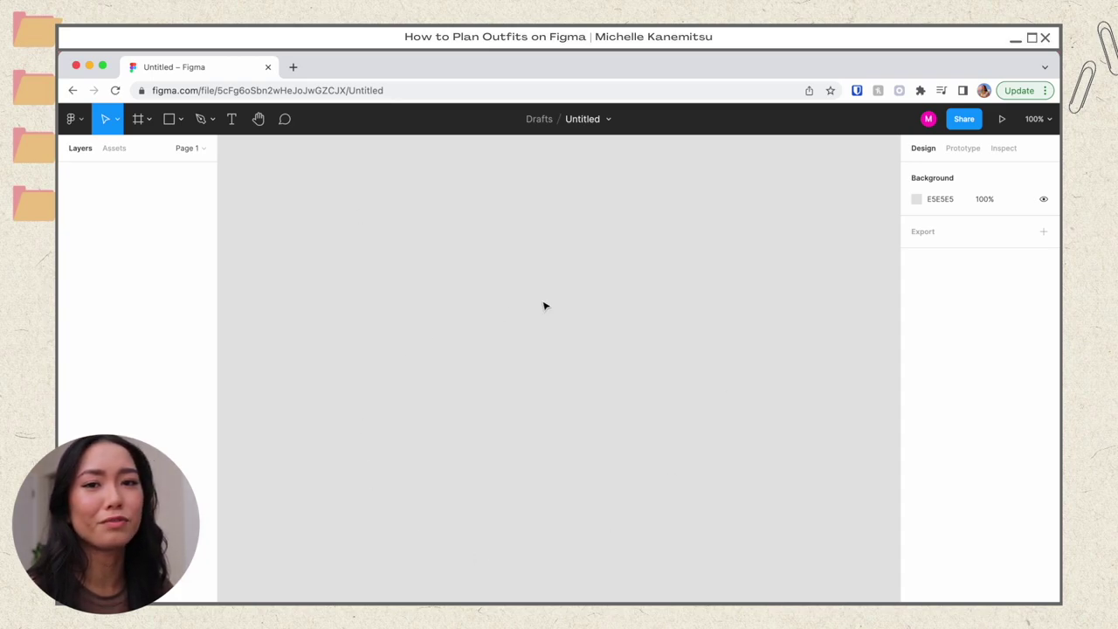
- Add a text label reading "head accessories" in the upper part of the empty canvas
scroll(464, 267, down, 5)
key(t)
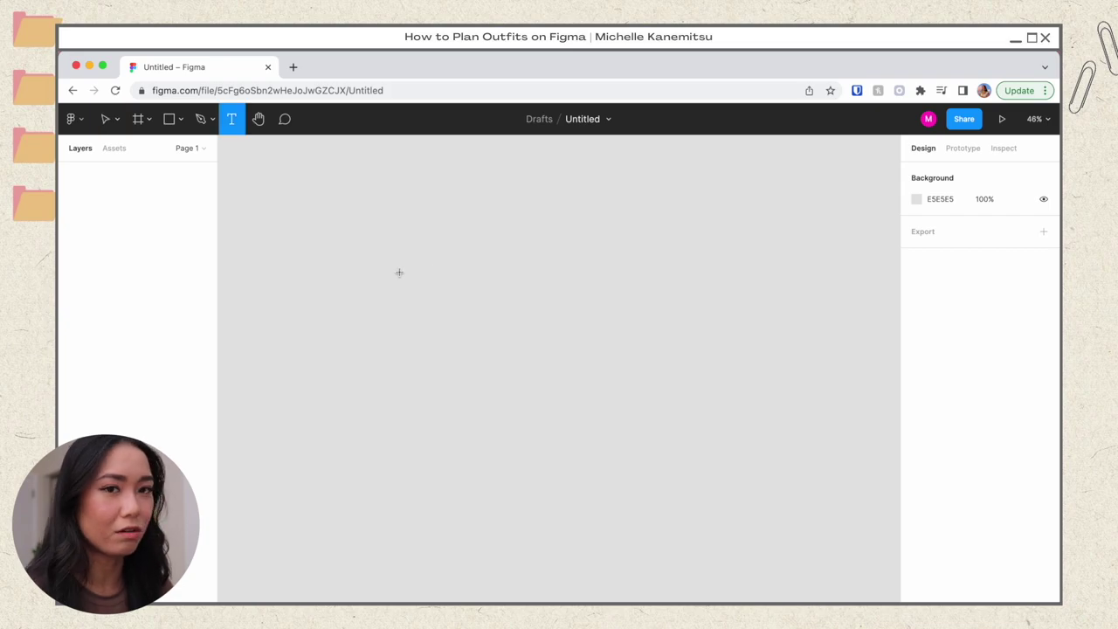
click(399, 273)
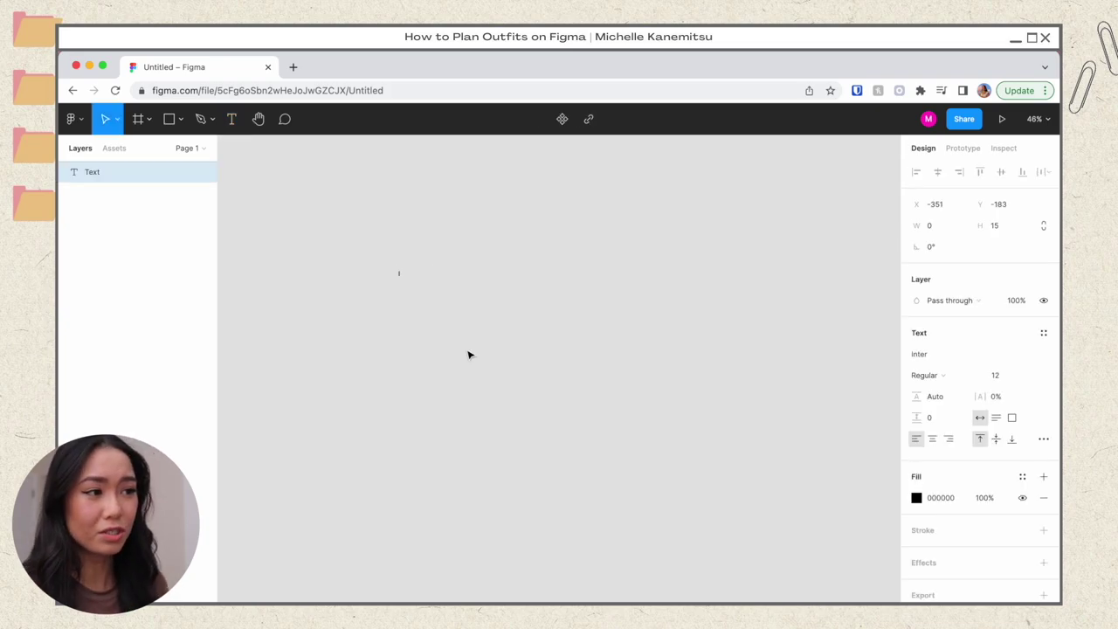
text(head ac)
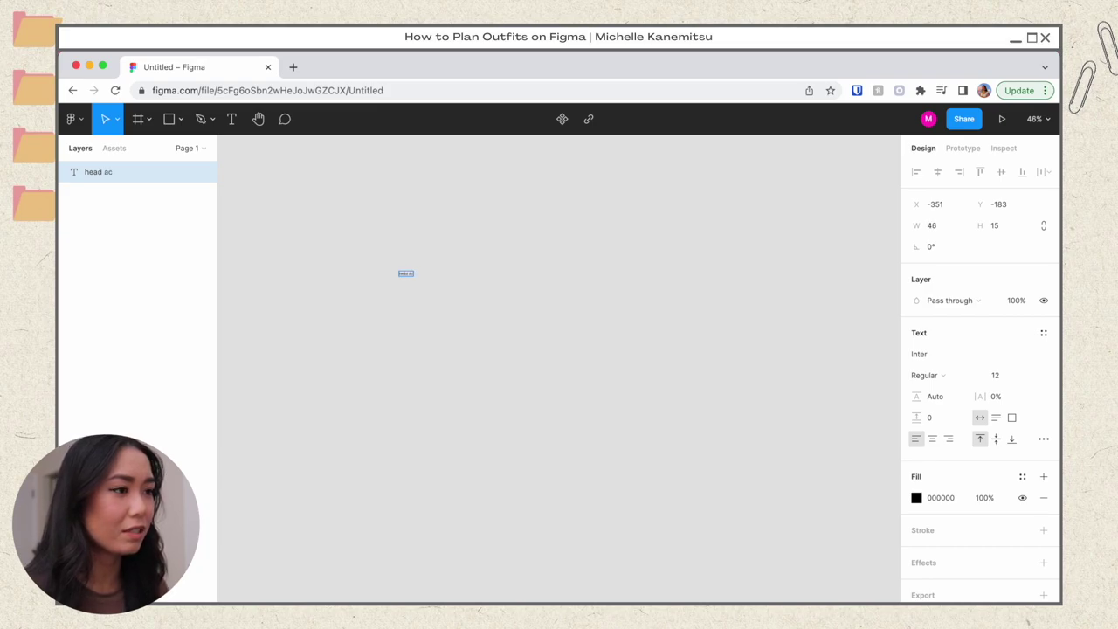
text(cessories)
scroll(421, 282, up, 5)
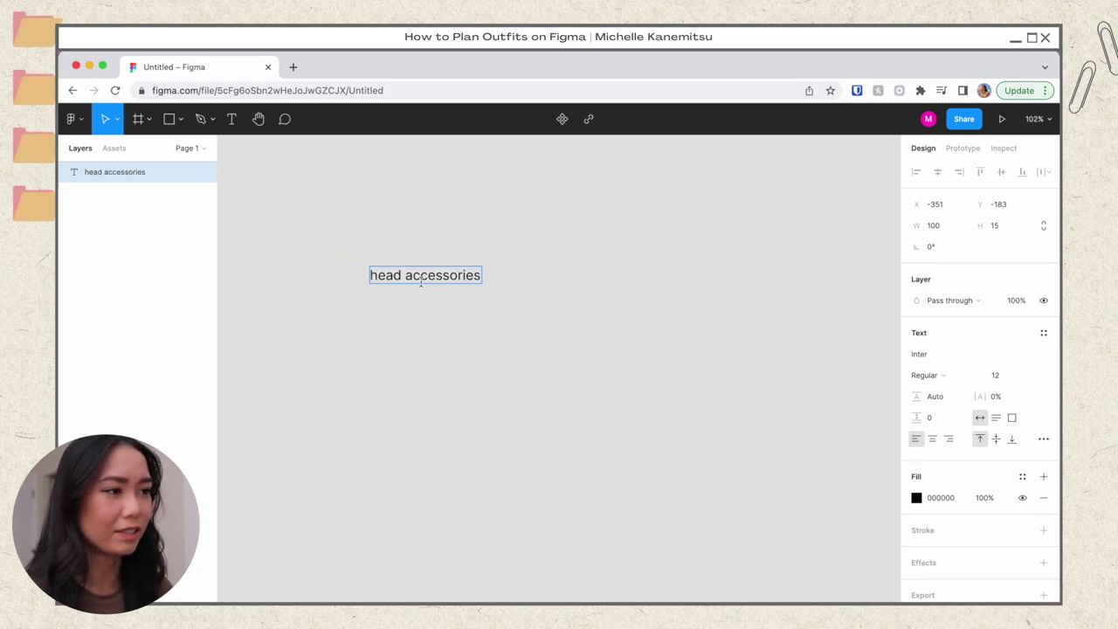
- Change the font of the "head accessories" label to Futura
triple_click(421, 280)
scroll(421, 276, down, 2)
scroll(421, 276, up, 2)
click(438, 277)
triple_click(438, 275)
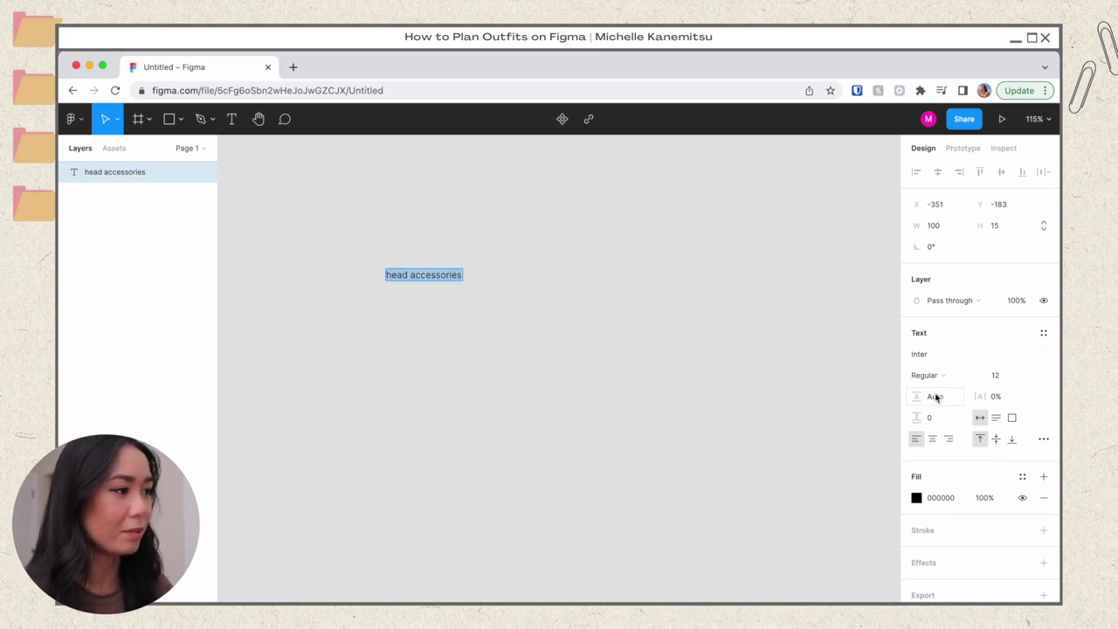
click(948, 360)
text(Futura)
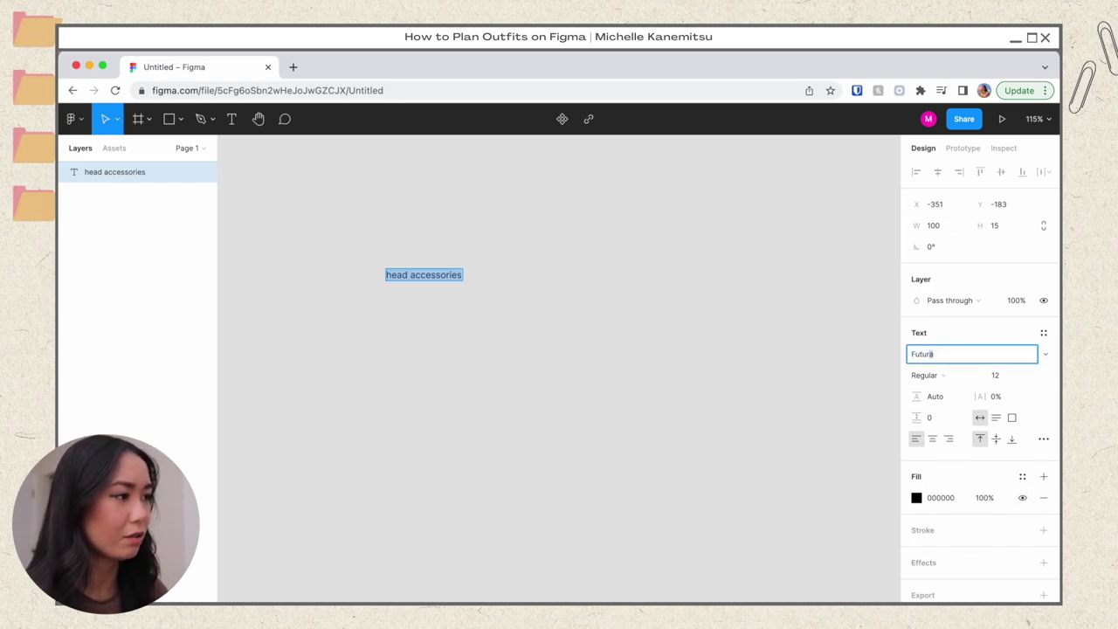
key(Return)
click(449, 342)
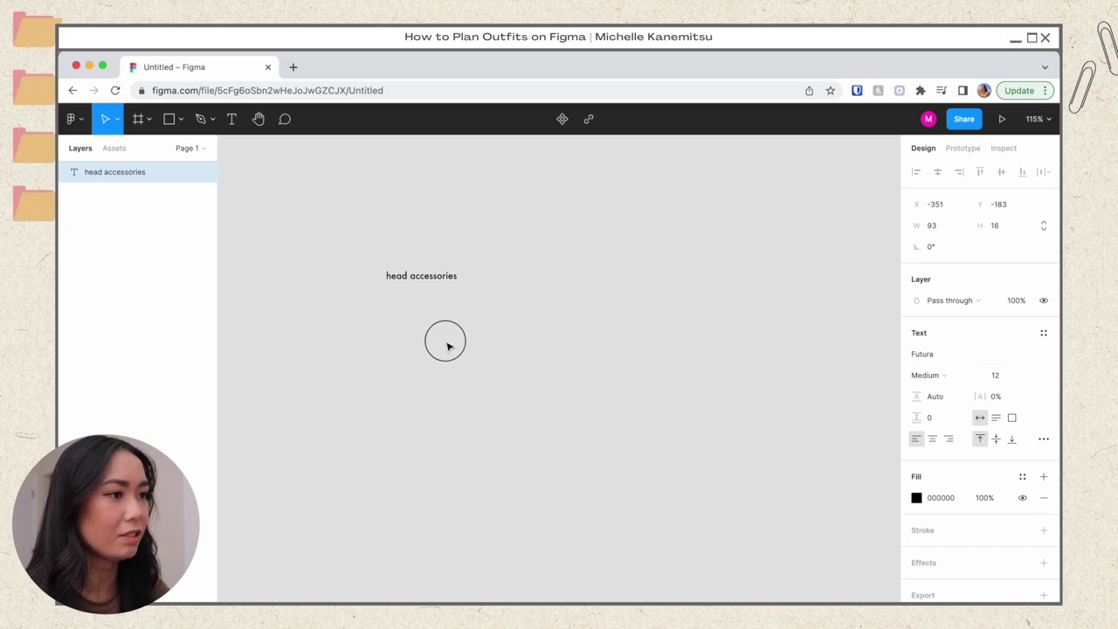
scroll(472, 306, left, 2)
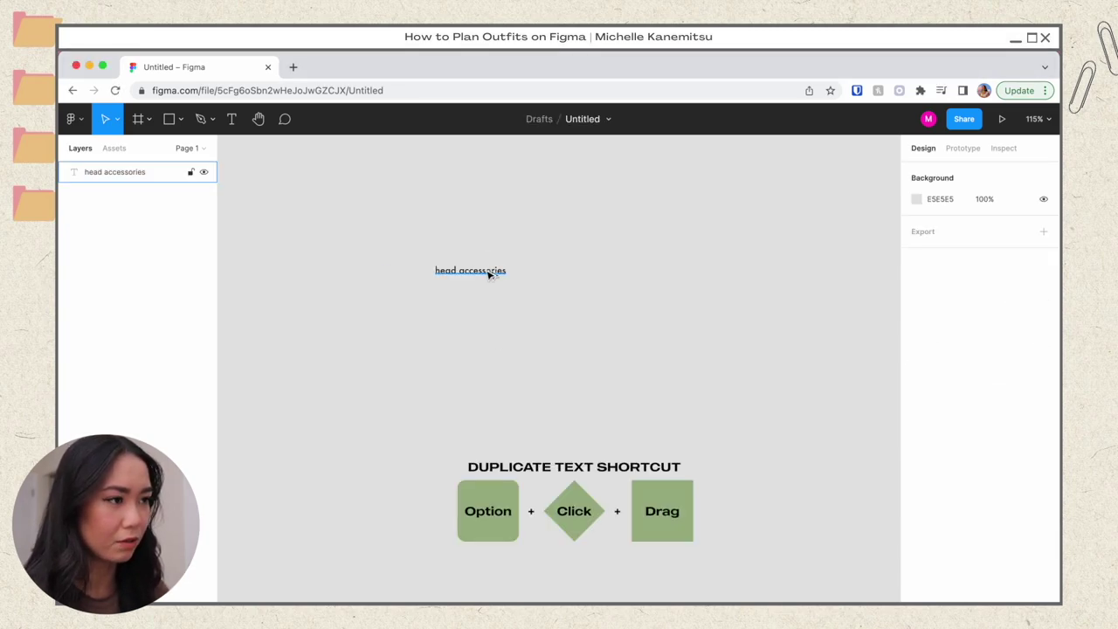
- Duplicate the "head accessories" label twice straight below it and retext the copies as "tops" and "jackets/cardigans"
drag(489, 273, 445, 405)
double_click(491, 340)
text(tops)
key(Escape)
double_click(444, 402)
text(ja)
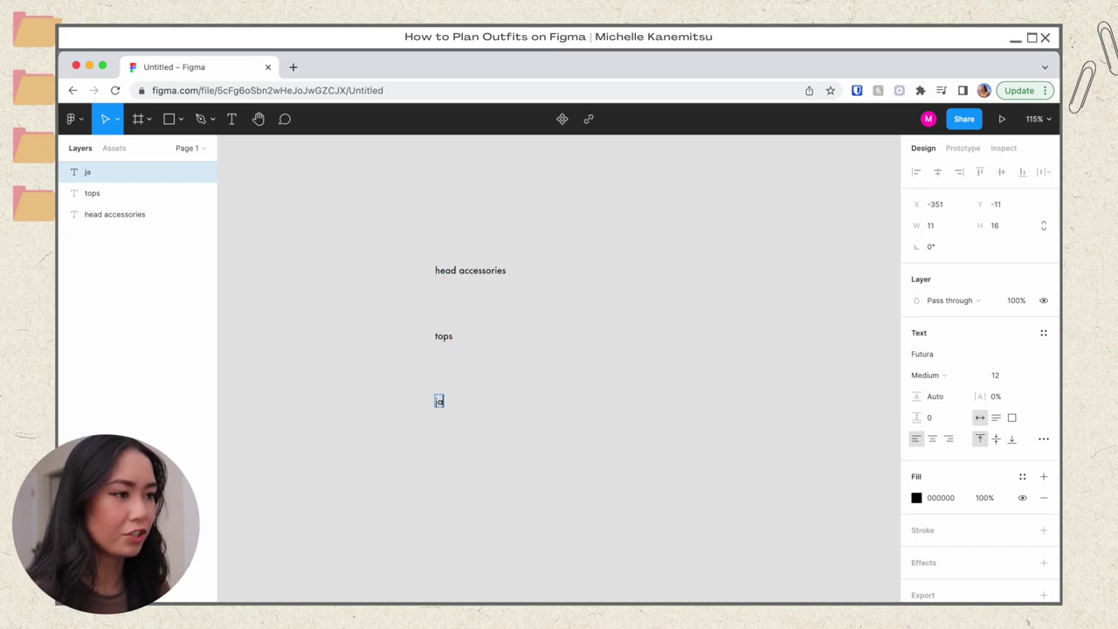
text(ckets/cardigans)
key(Escape)
- Continue the label column at the same spacing with two more duplicates reading "bottoms" and "shoes"
key(super+d)
key(Return)
text(bottoms)
key(Escape)
key(super+d)
key(Return)
text(shoes)
scroll(589, 504, right, 5)
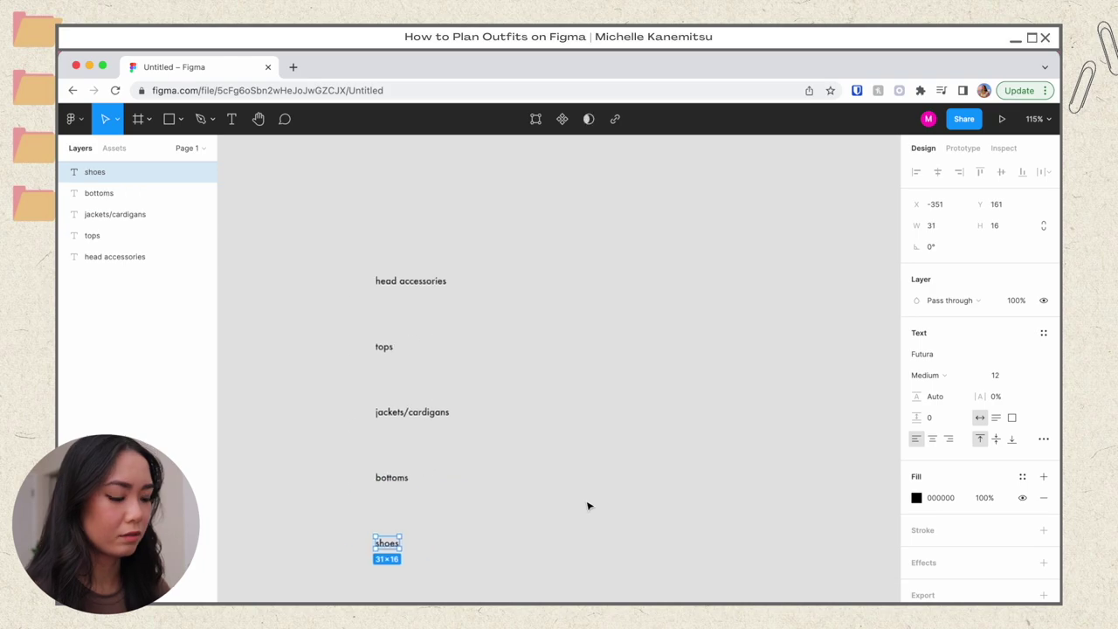
- Duplicate the "head accessories" label straight across to start a second column and retext the copy as "other accessories"
key(Escape)
key(Escape)
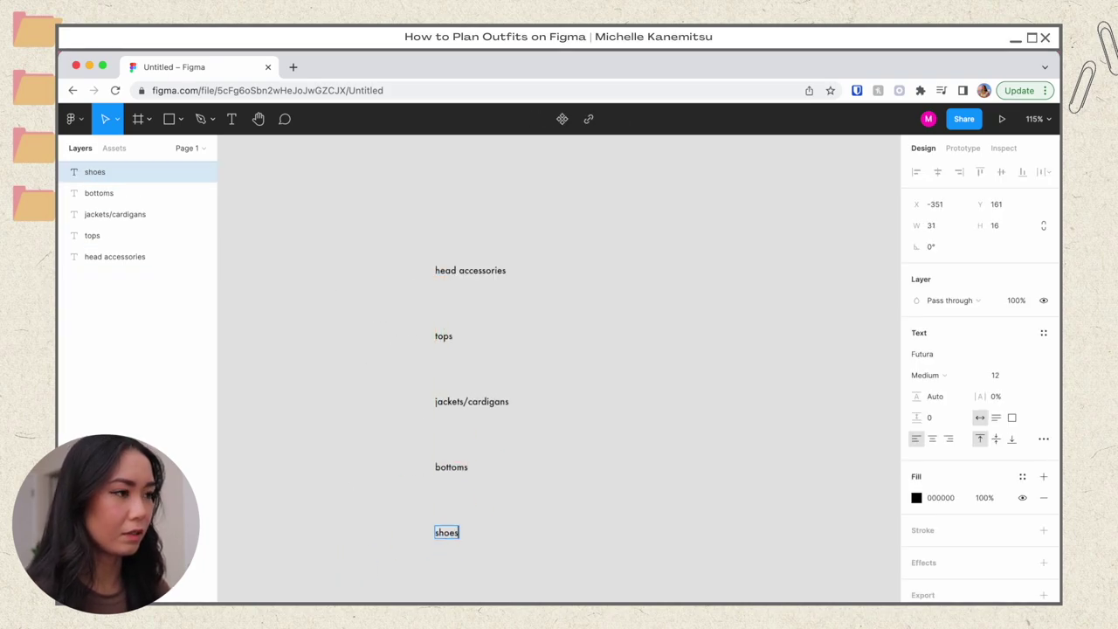
double_click(586, 297)
text(other accessories)
key(Escape)
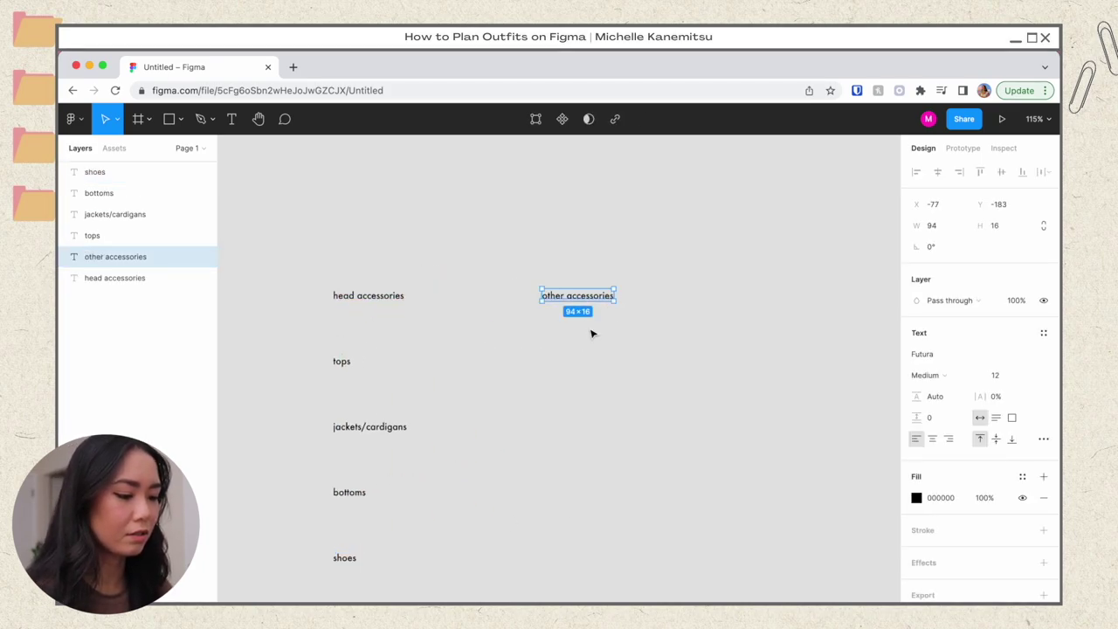
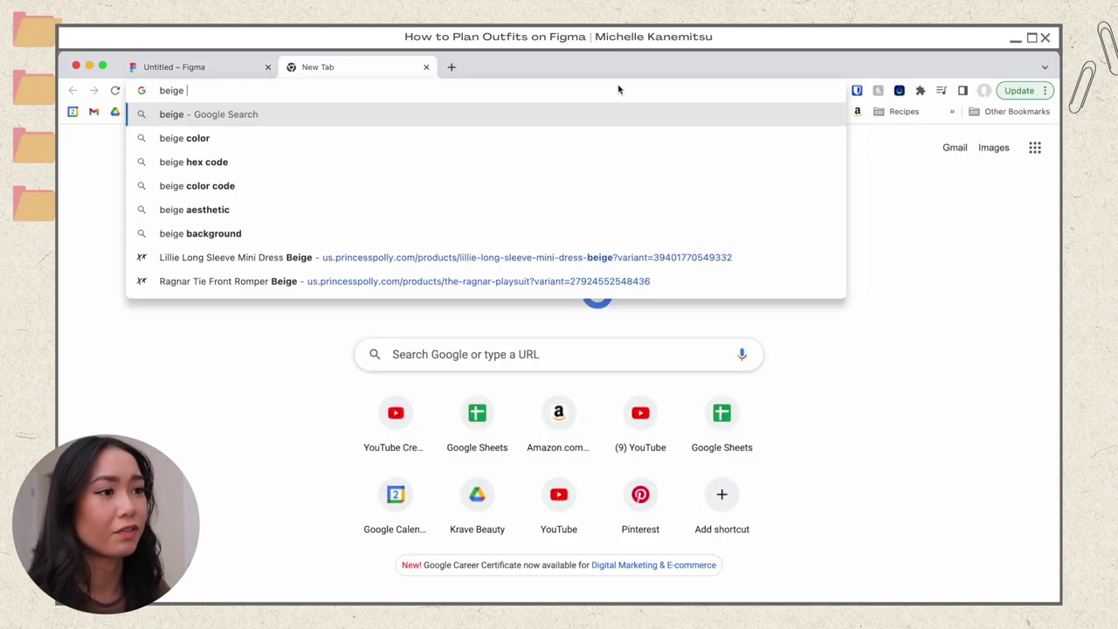
- Search Google for "beige beret" in the new browser tab and show the image results
key(super+a)
text(beige beret)
key(Return)
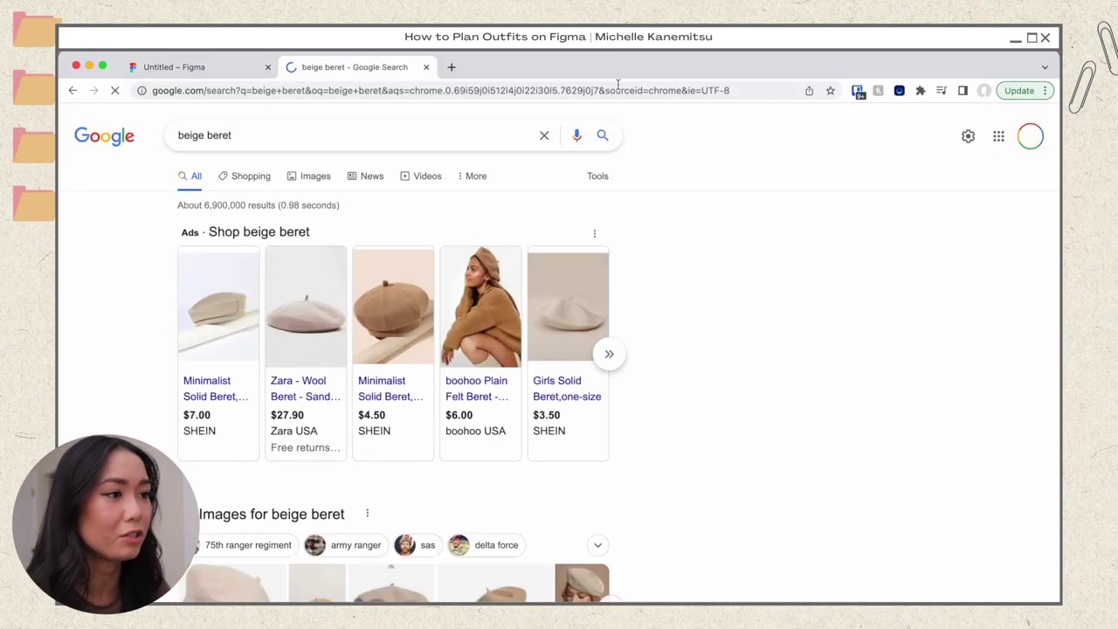
click(251, 175)
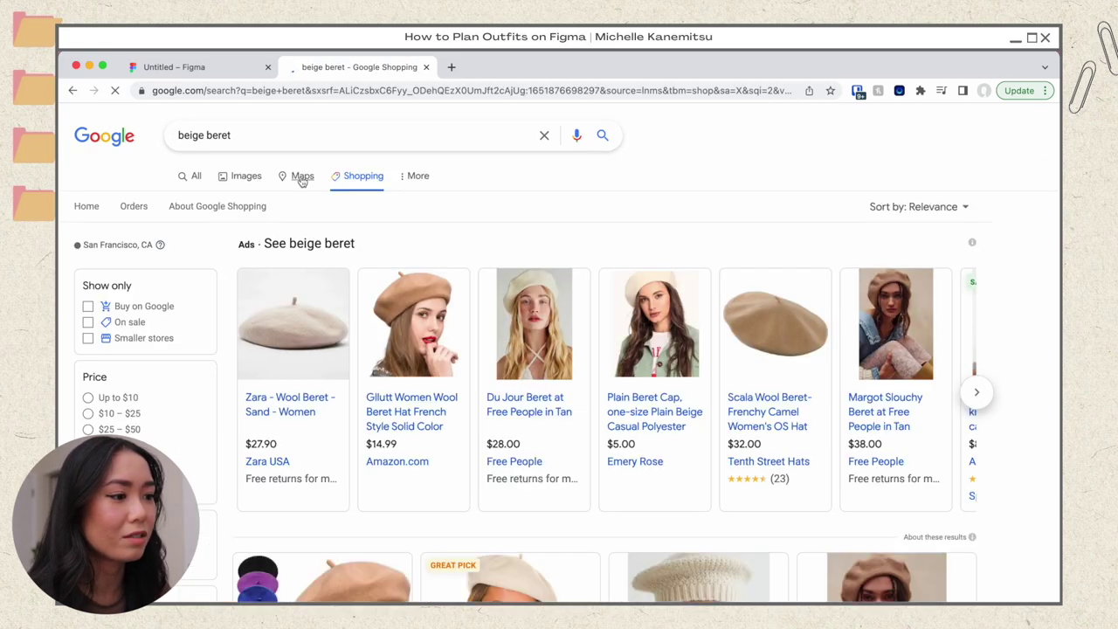
click(248, 176)
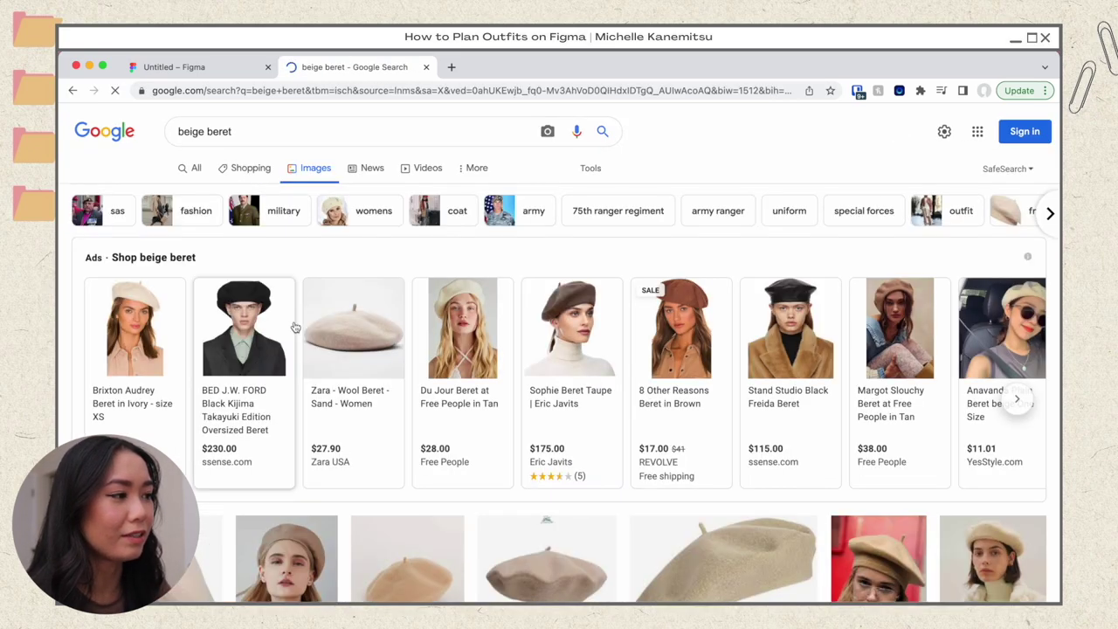
- Open the Etsy beige beret picture from the image results and copy the image
scroll(295, 327, down, 5)
click(138, 430)
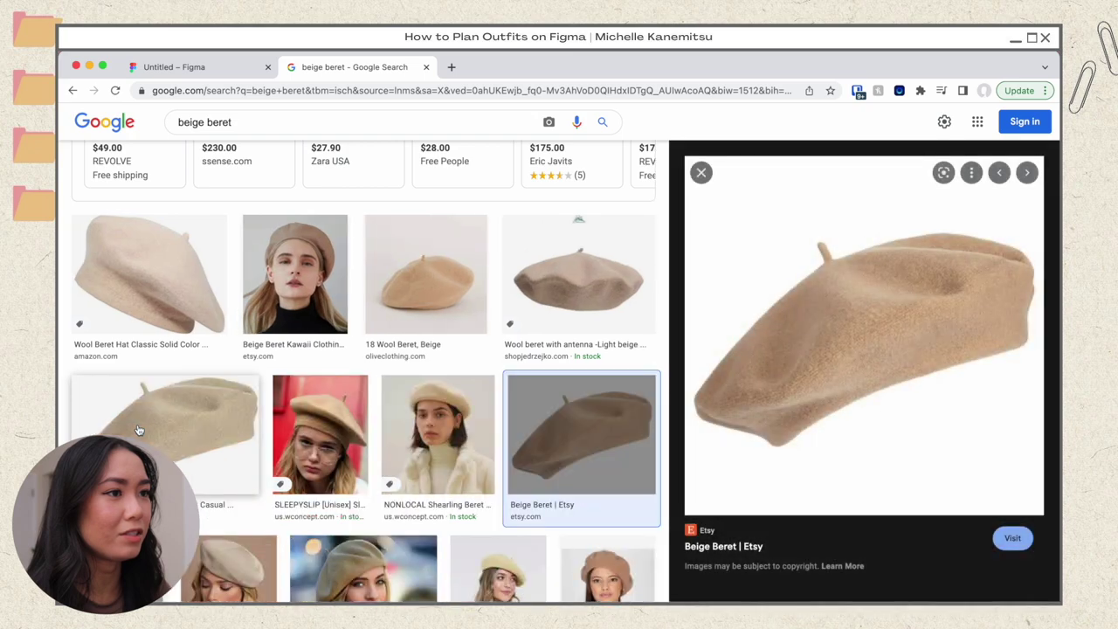
right_click(873, 320)
click(917, 467)
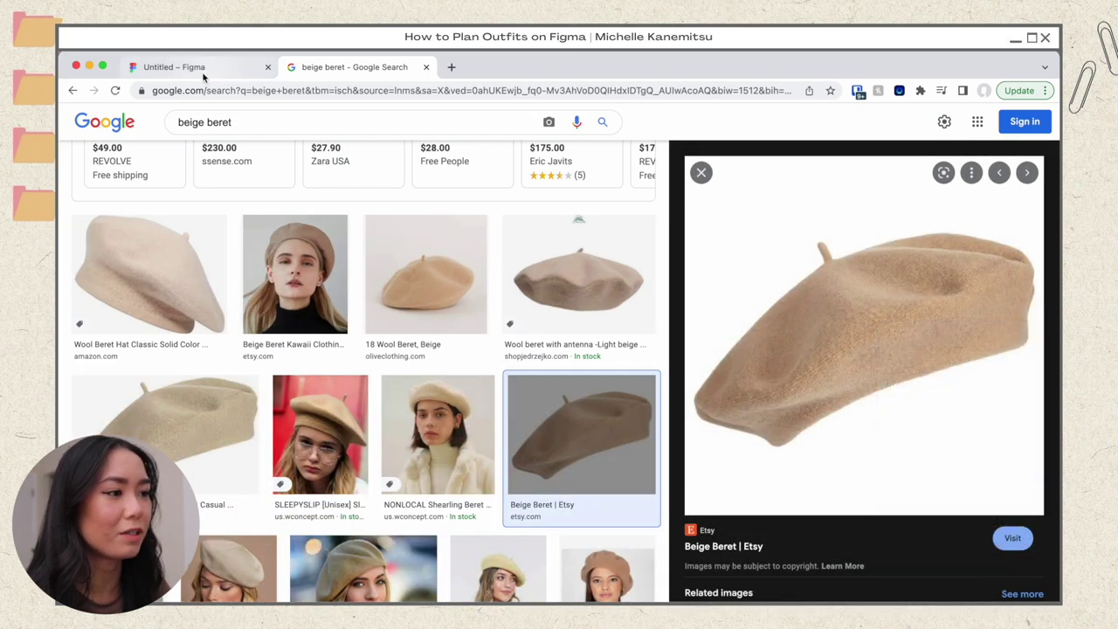
- Paste the beret picture into the Untitled Figma file and scale it down to fit beneath the "head accessories" label
click(203, 70)
key(ctrl+v)
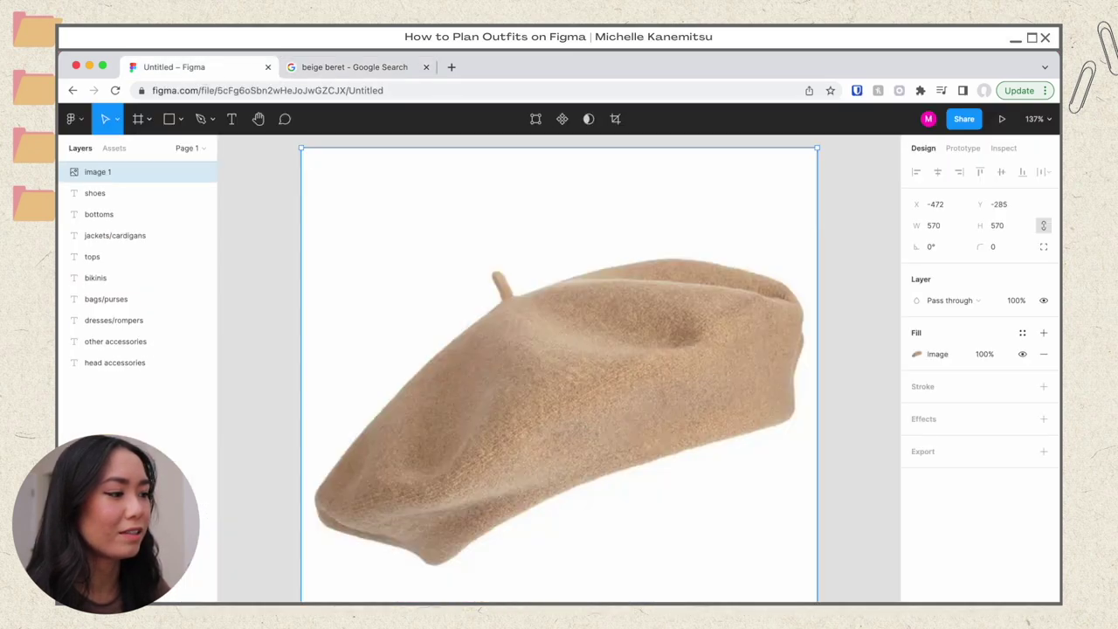
drag(813, 598, 462, 313)
click(551, 304)
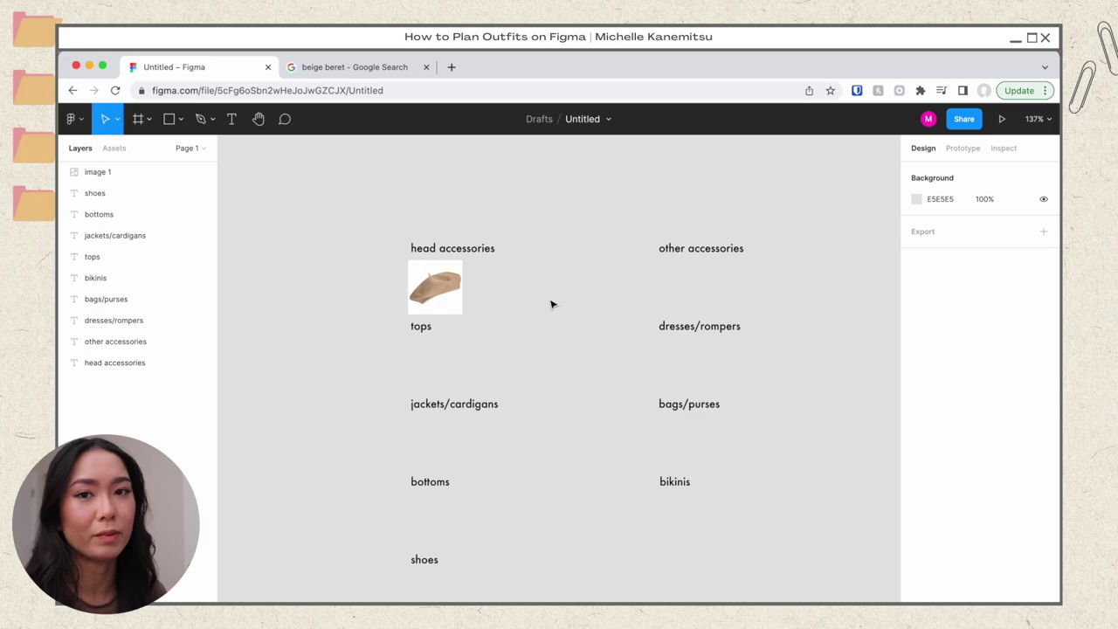
- Return to the Google image results and change the search to "beige hat"
click(353, 67)
click(236, 122)
key(BackSpace)
key(BackSpace)
key(BackSpace)
key(BackSpace)
key(BackSpace)
text(hat)
key(Return)
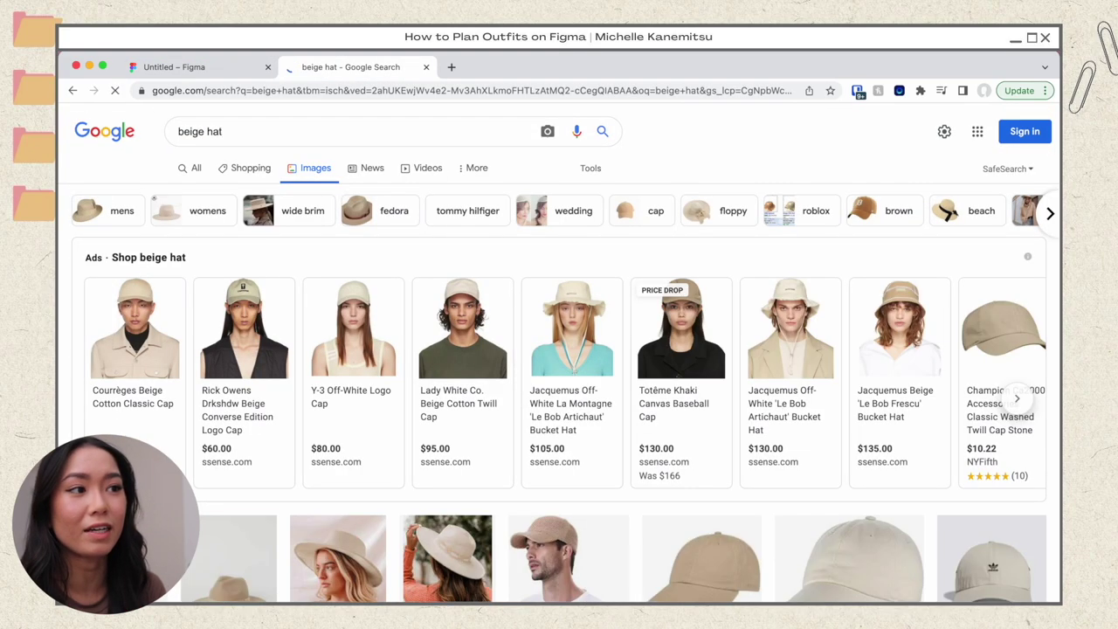
- Open the picture of the Rector Baseball Cap in dark beige and copy the image
scroll(712, 497, down, 3)
click(702, 393)
right_click(860, 291)
click(899, 439)
- Paste the cap picture into the Figma file and scale it down beside the beret under "head accessories"
click(174, 66)
key(ctrl+v)
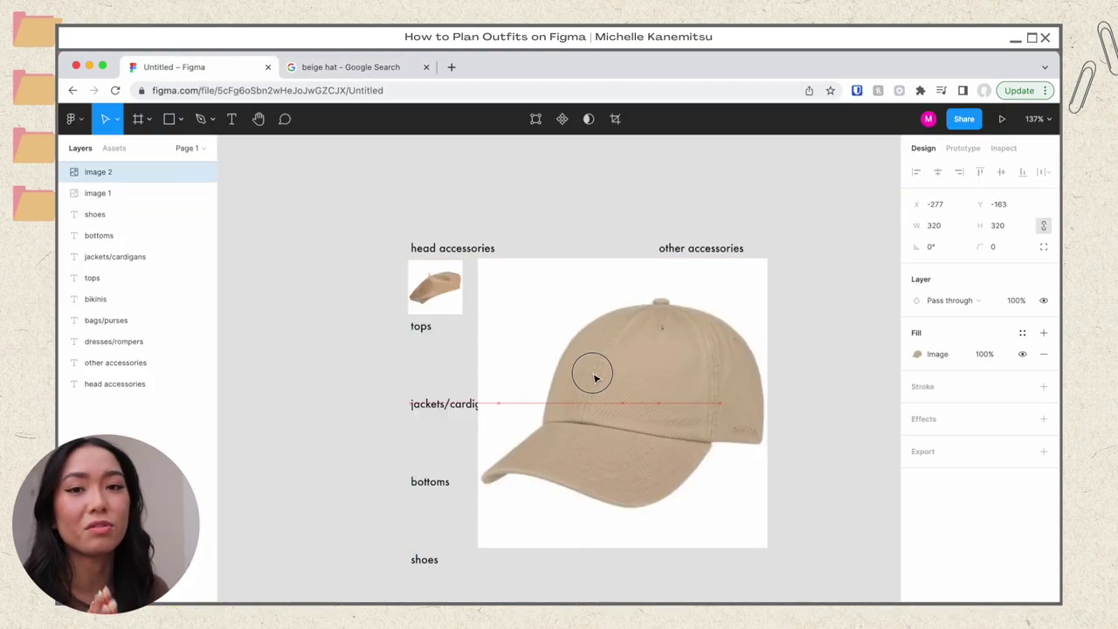
drag(748, 540, 522, 315)
click(604, 292)
- Go back to Google Images and search for "resin minnie mouse headband"
click(354, 67)
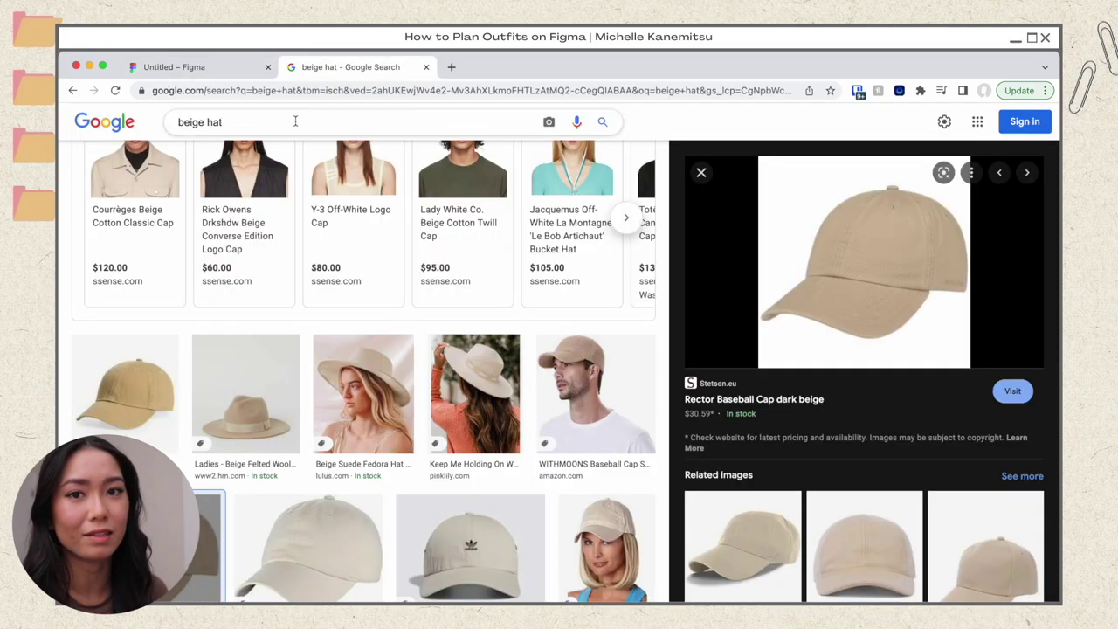
triple_click(295, 122)
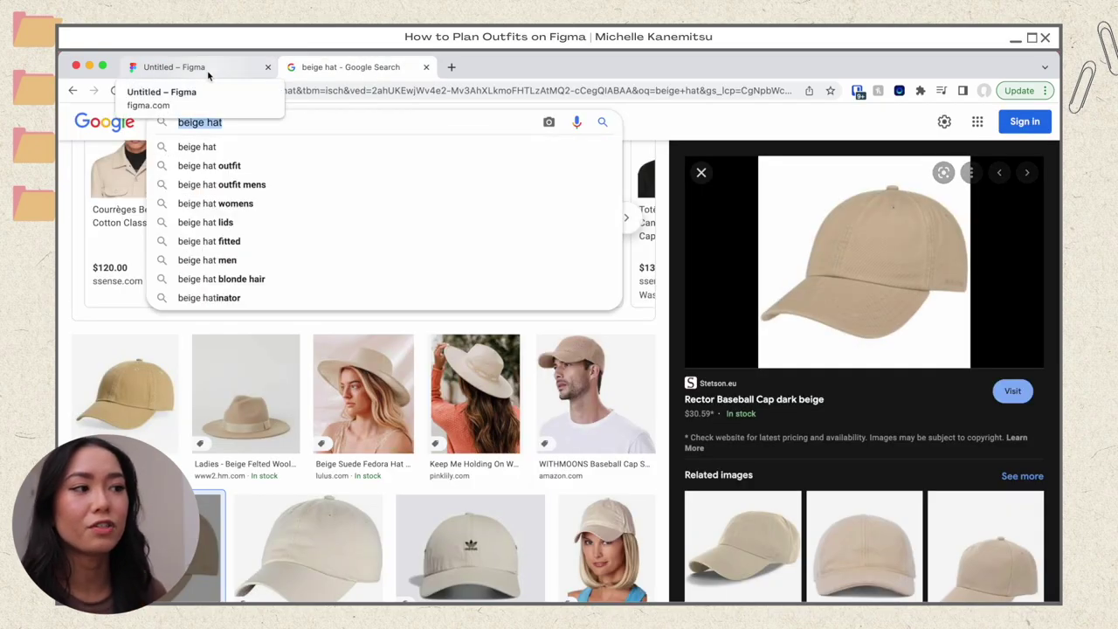
text(resin minnie mouse headband)
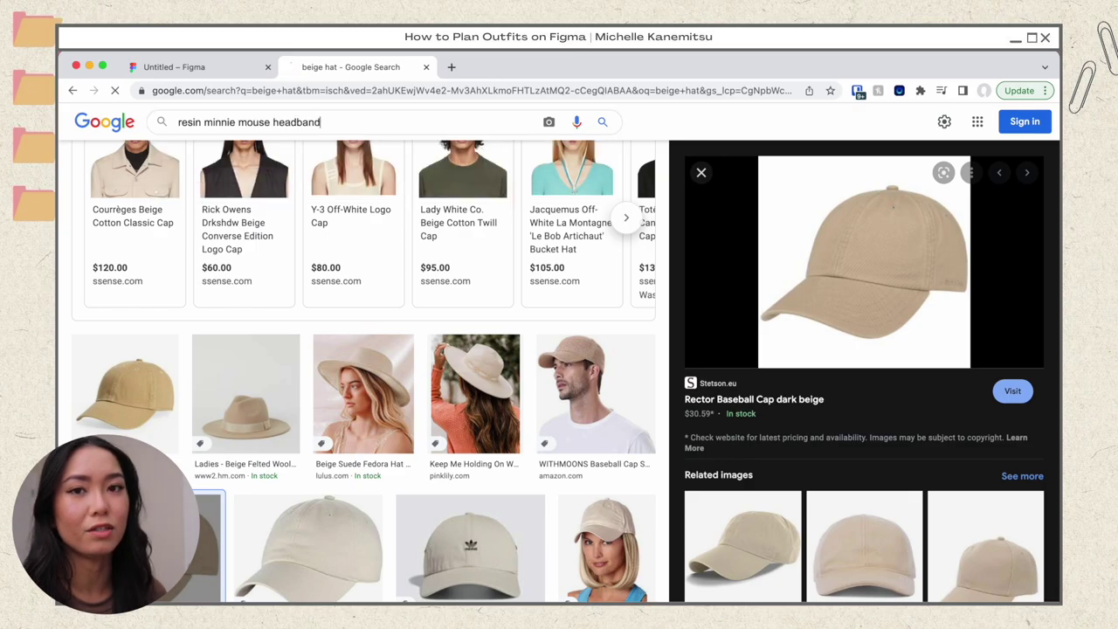
key(Return)
- Open the picture of the floral resin mouse ears with a gold bow and copy the image
scroll(354, 132, down, 3)
click(799, 362)
right_click(840, 328)
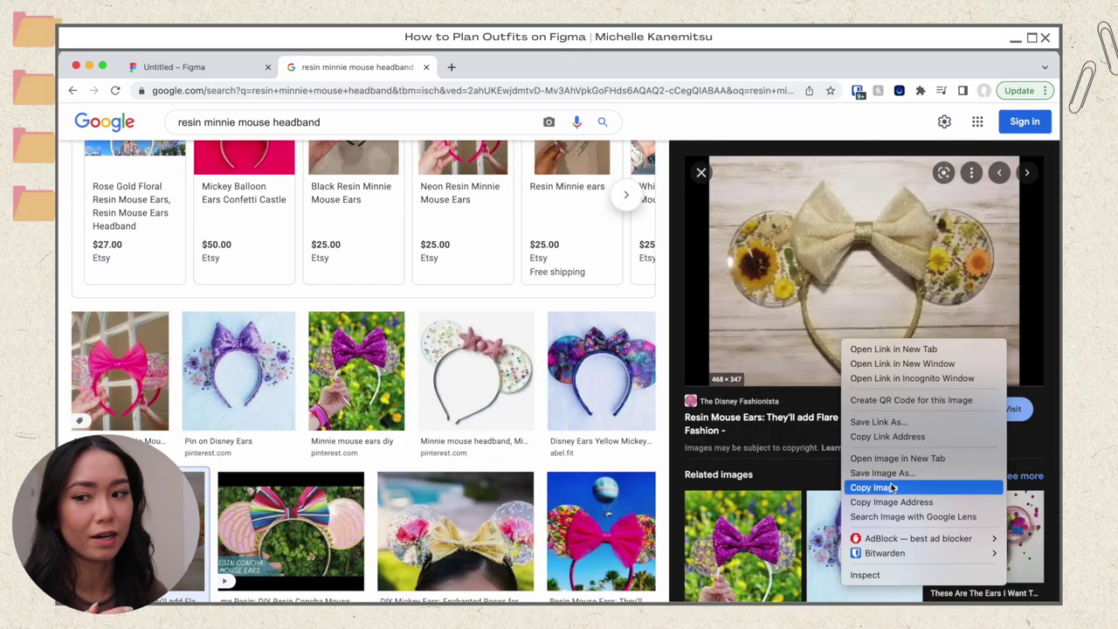
click(882, 487)
- Paste the headband picture into the Figma file and scale it down beneath the "other accessories" label
click(175, 66)
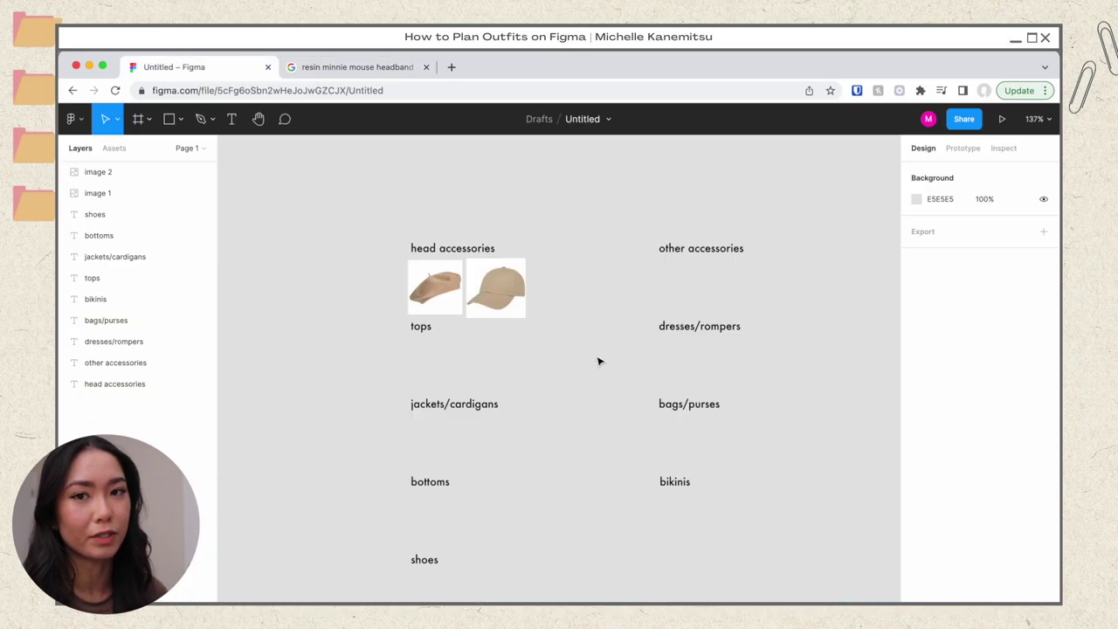
key(ctrl+v)
drag(356, 554, 741, 309)
key(Escape)
- Switch to Google Images and search for the suggested term "aritzia sculpt knit tank"
click(332, 67)
triple_click(312, 130)
text(artizia scul)
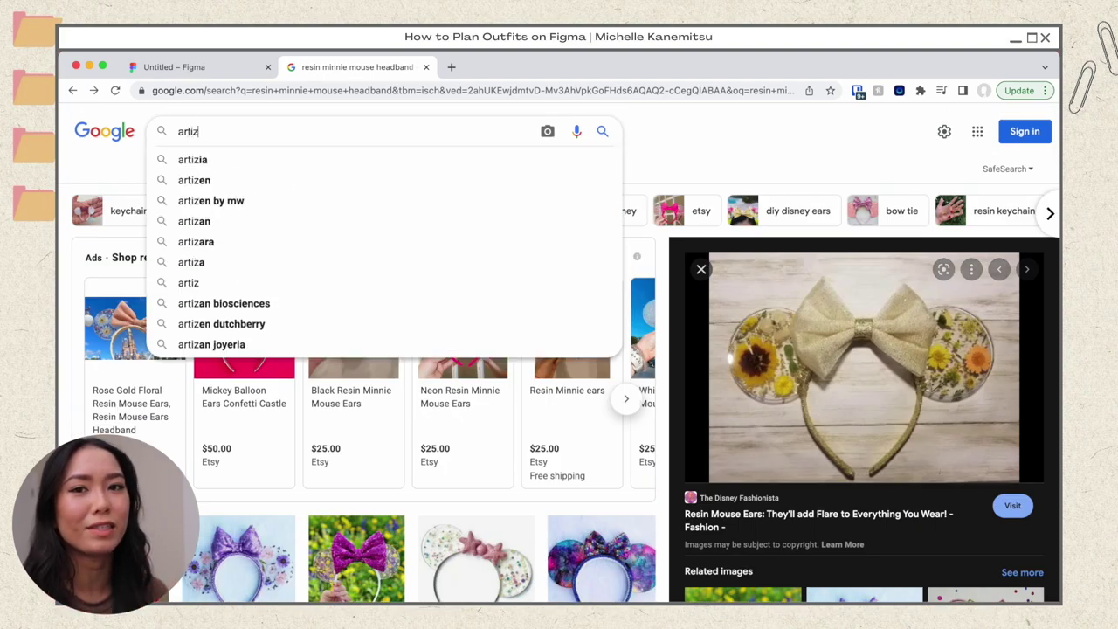
key(Down)
key(Down)
key(Return)
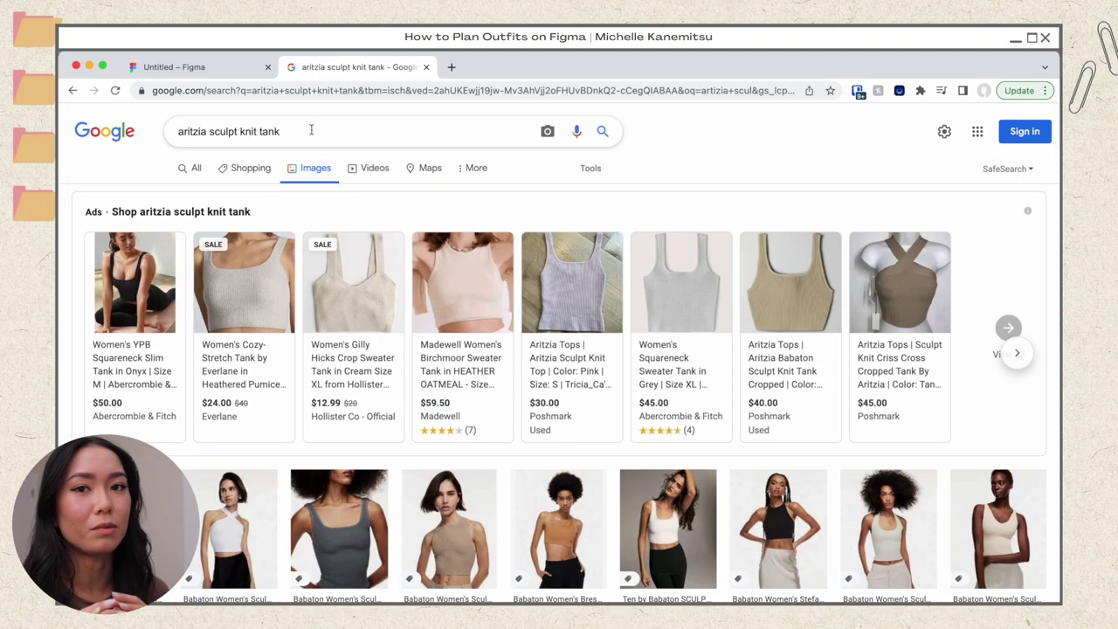
- Copy the photo of the model in the white square-neck tank and paste it into the Figma file
click(122, 485)
right_click(792, 371)
click(828, 517)
click(174, 66)
key(super+v)
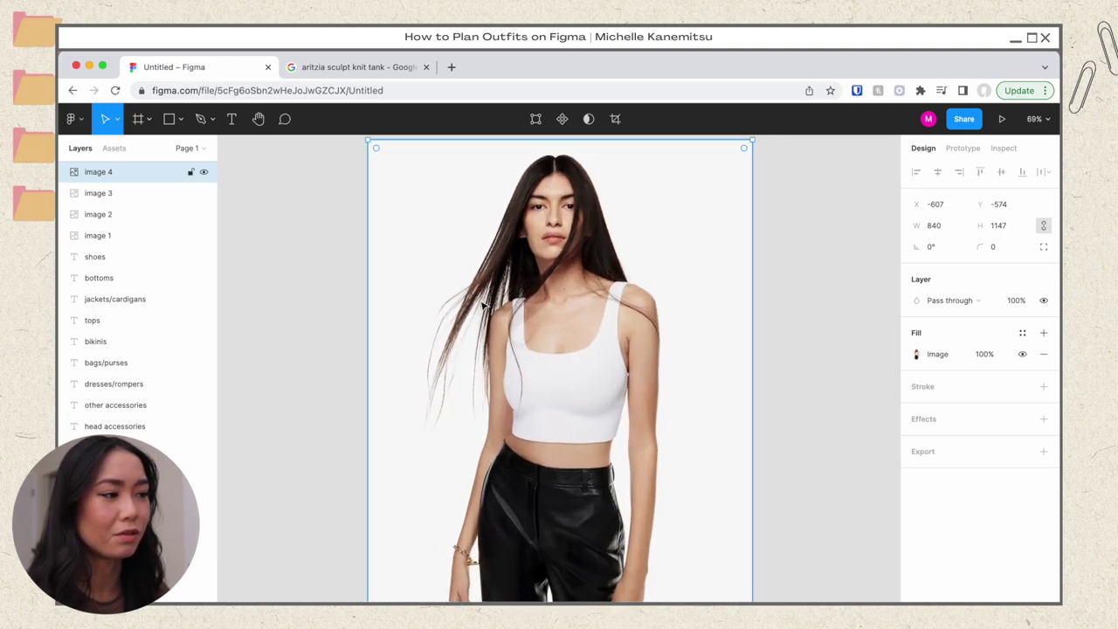
- Crop the pasted model photo to just the white tank top, about 318 × 376, and move it downward
alt+double_click(632, 251)
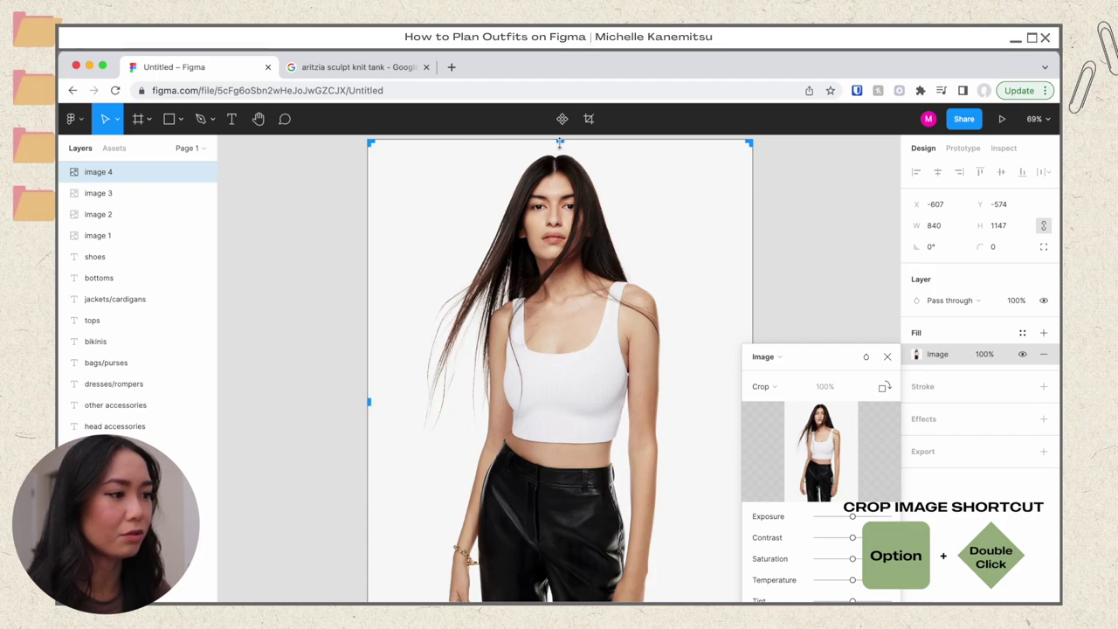
drag(560, 142, 522, 278)
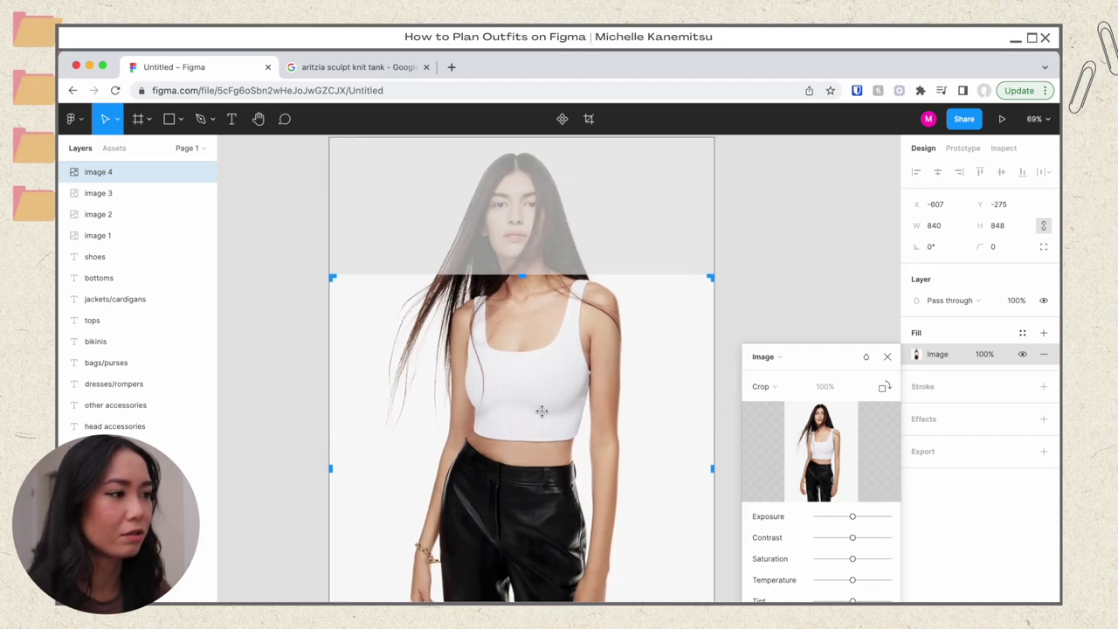
drag(522, 467, 518, 437)
drag(712, 357, 603, 363)
drag(332, 357, 454, 367)
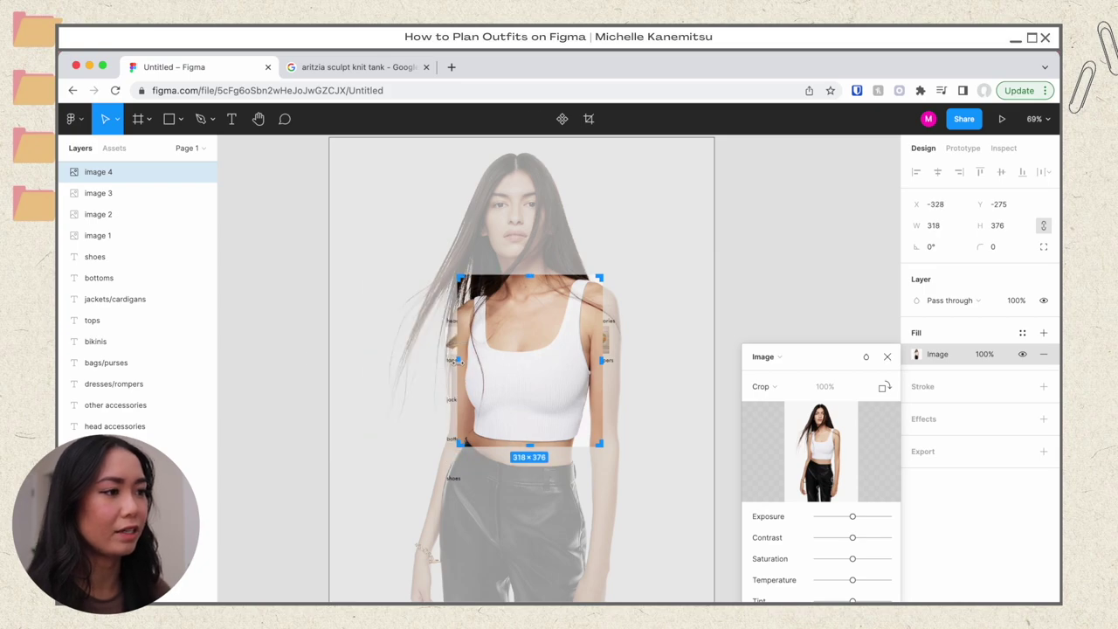
key(Return)
drag(531, 390, 524, 471)
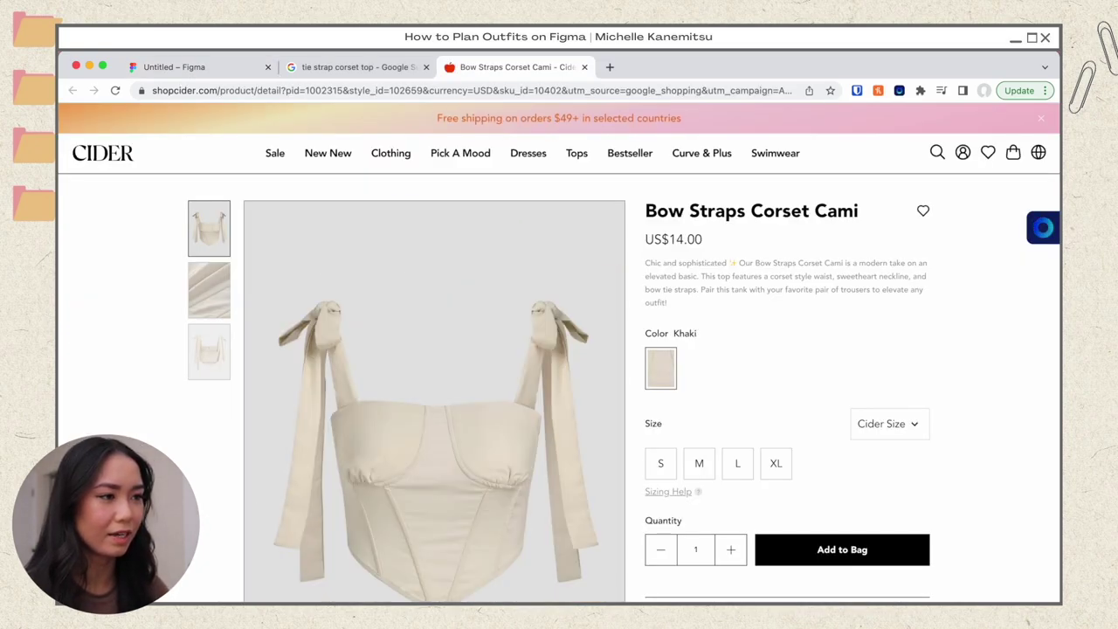
- Take a screenshot of the beige Bow Straps Corset Cami photo on the Cider product page
right_click(401, 371)
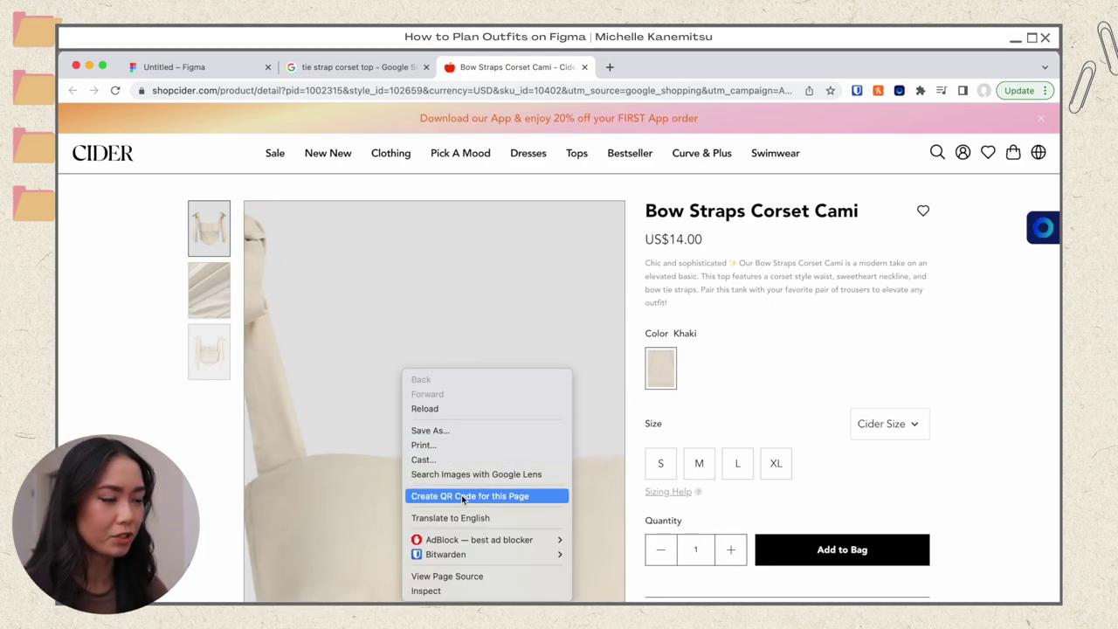
click(341, 464)
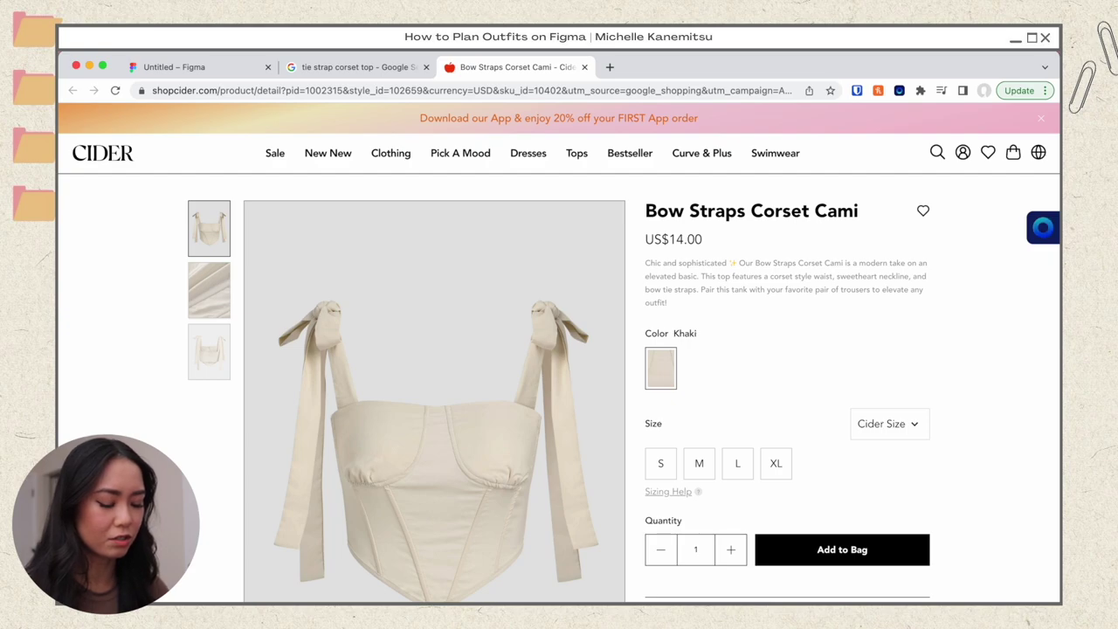
key(super+shift+4)
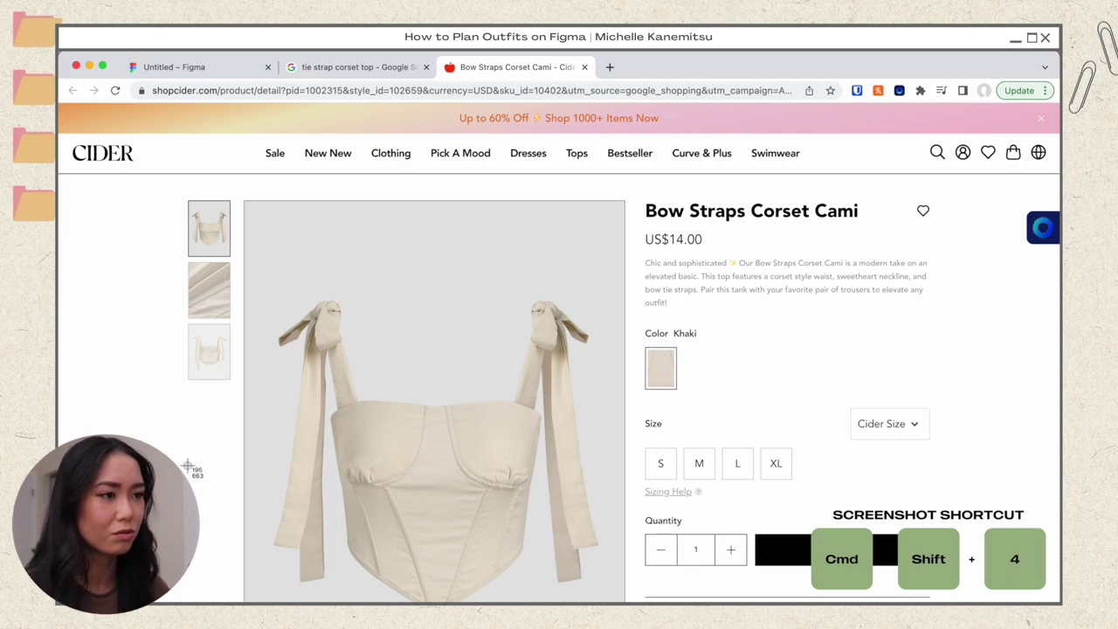
drag(255, 266, 614, 610)
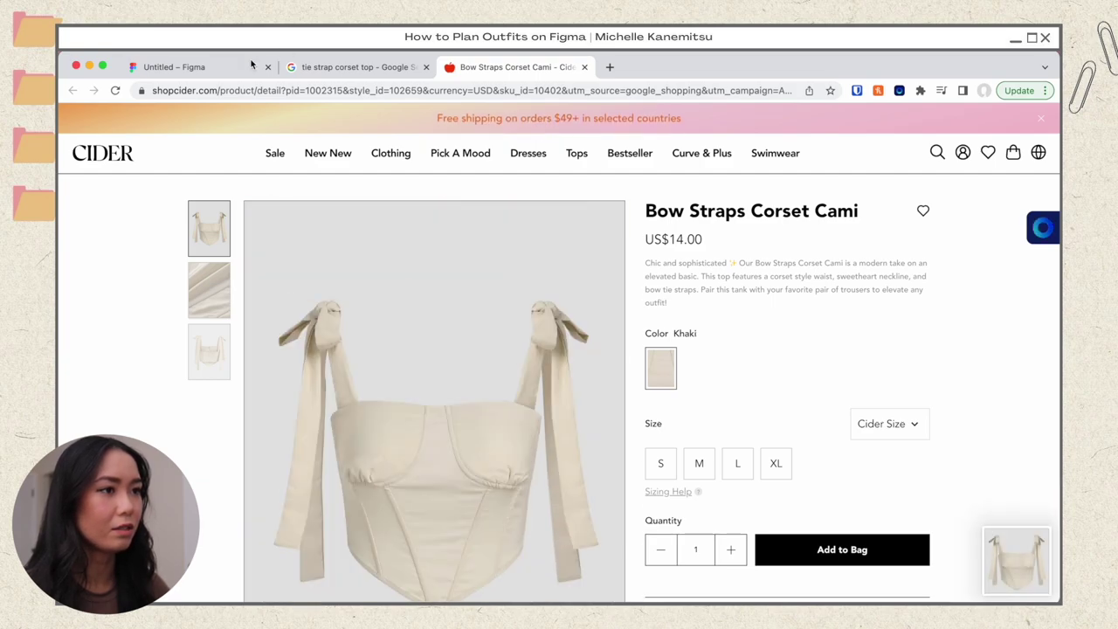
- Place the corset screenshot in the Figma file and scale it down to line up beside the white tops under "tops"
click(201, 67)
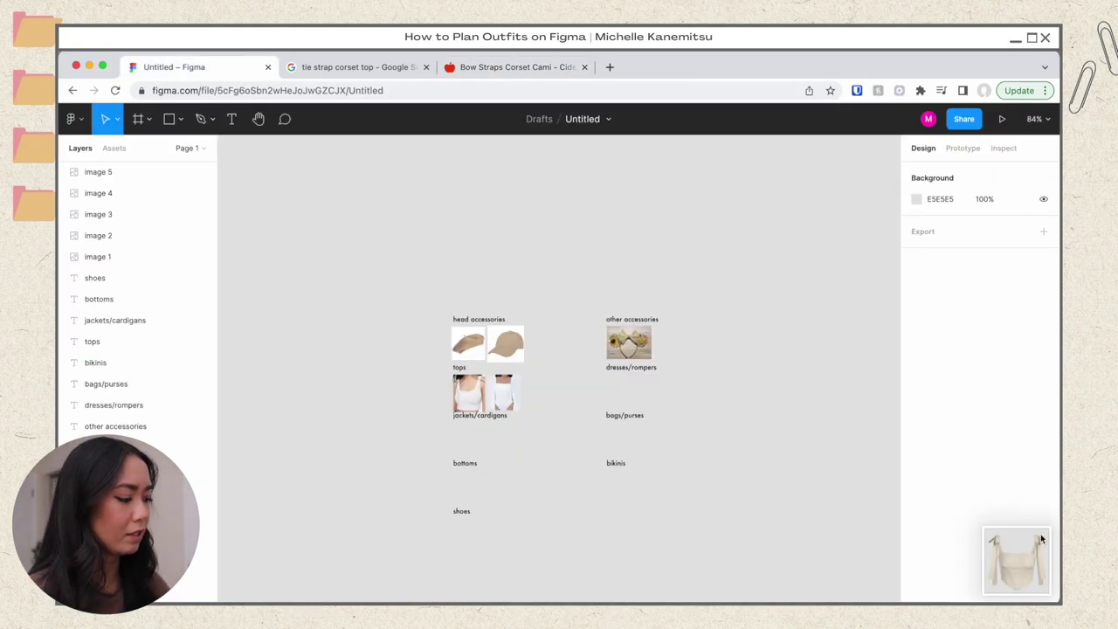
drag(1017, 574, 713, 476)
drag(891, 581, 533, 402)
drag(382, 250, 533, 393)
click(545, 461)
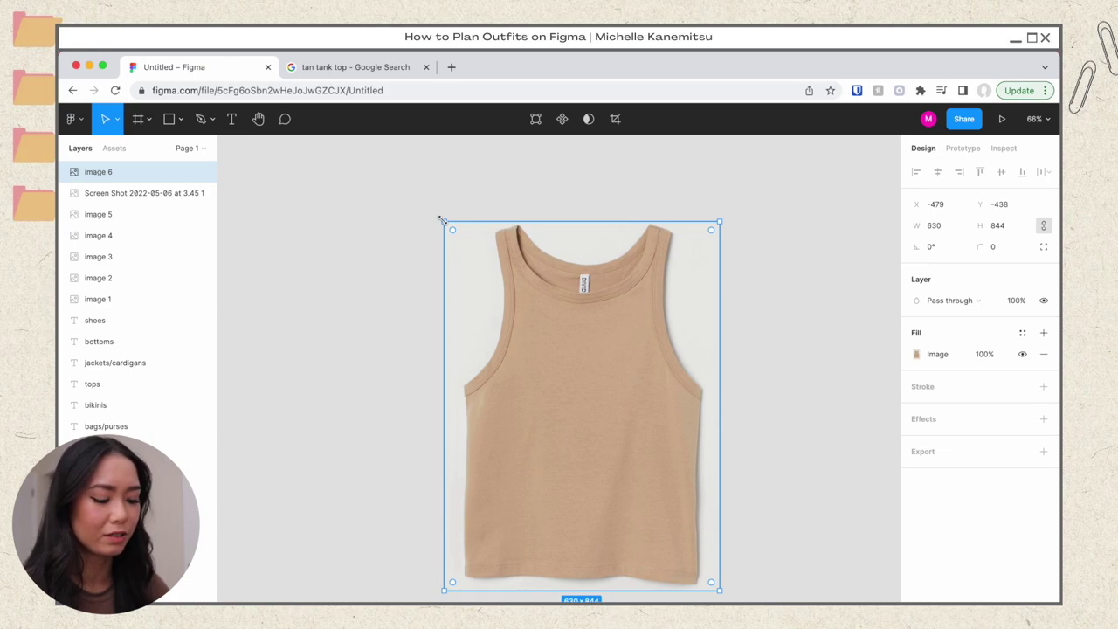
- Scale the tan tank top down into the "tops" row and finish cropping the brown criss-cross tank to 67 × 76
drag(442, 219, 594, 381)
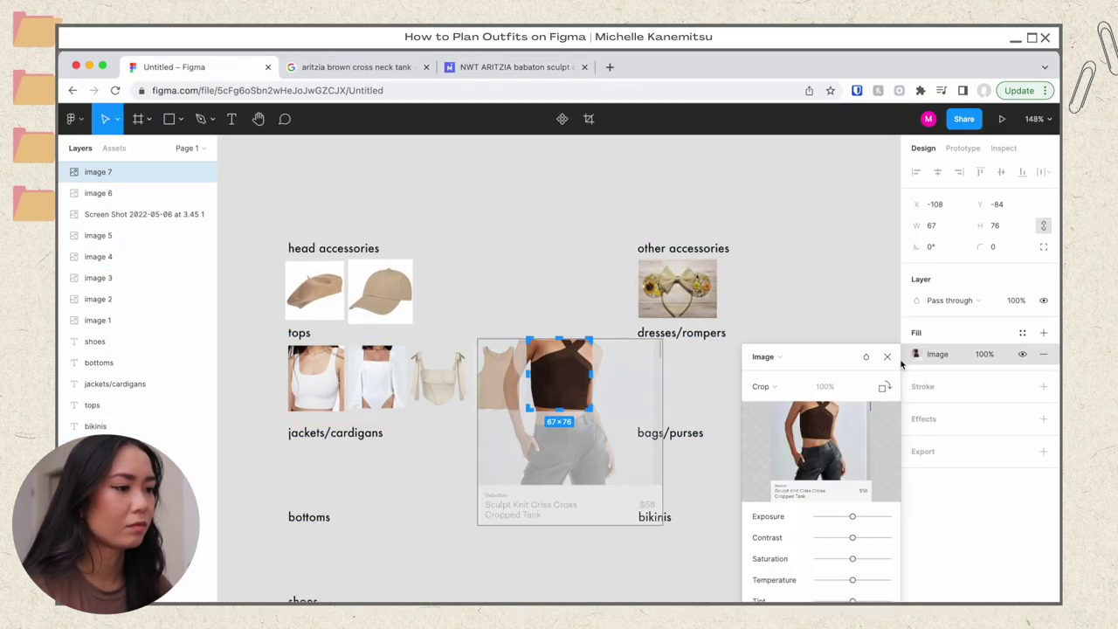
click(819, 422)
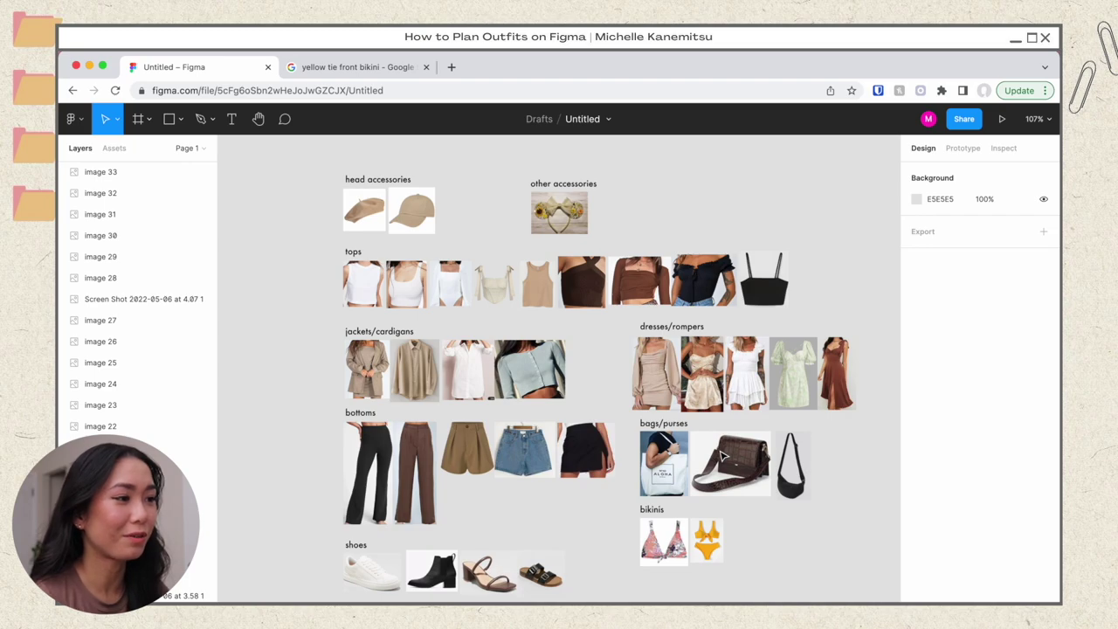
scroll(721, 456, down, 2)
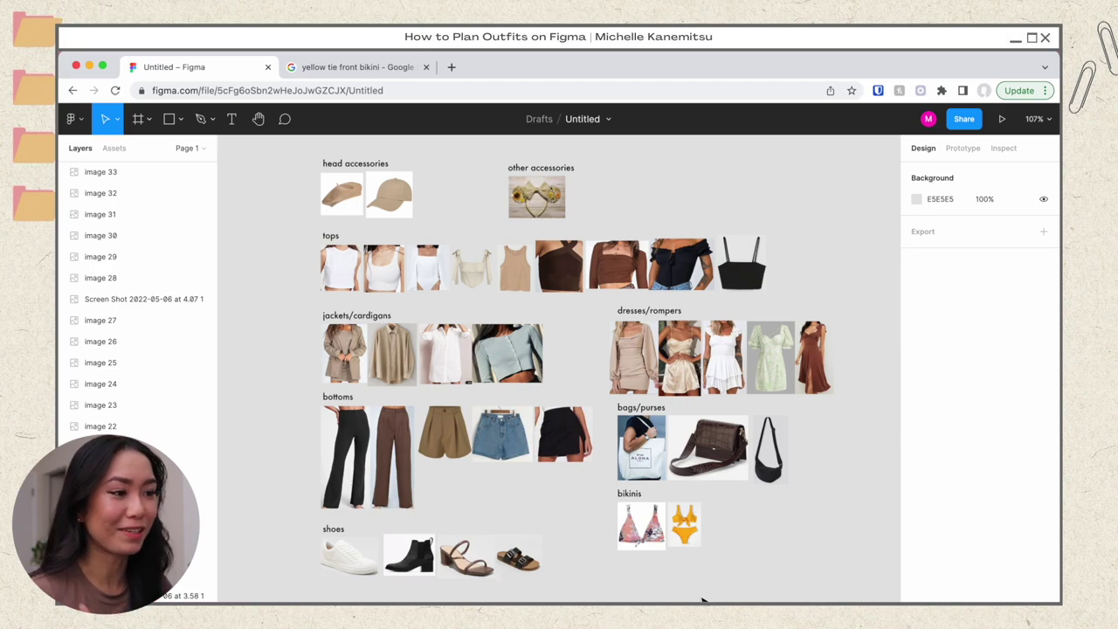
scroll(702, 599, down, 2)
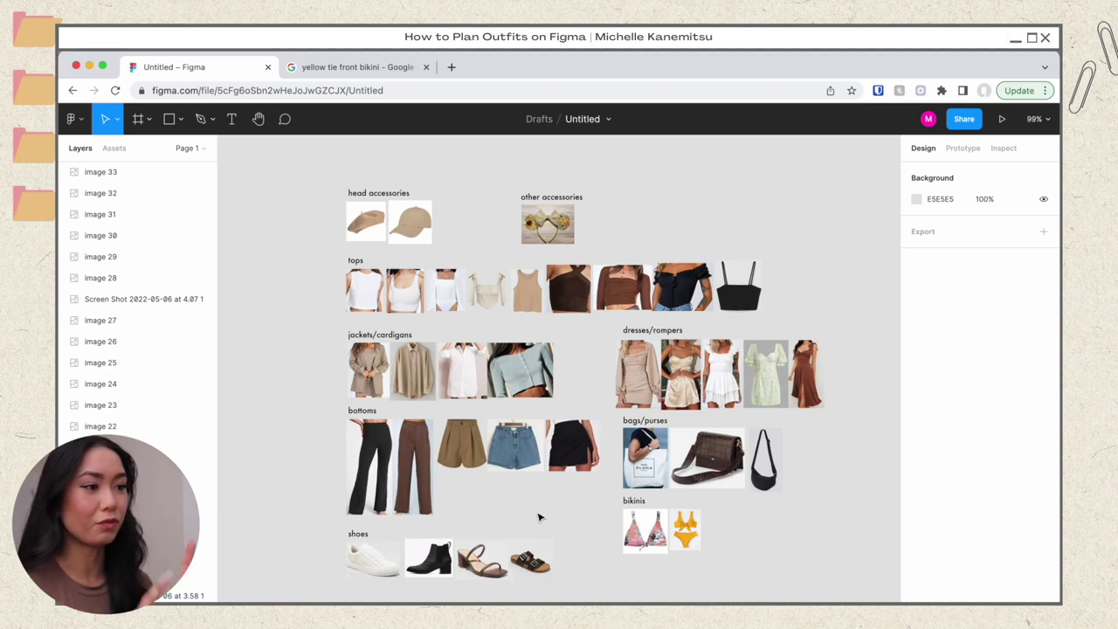
scroll(539, 517, down, 5)
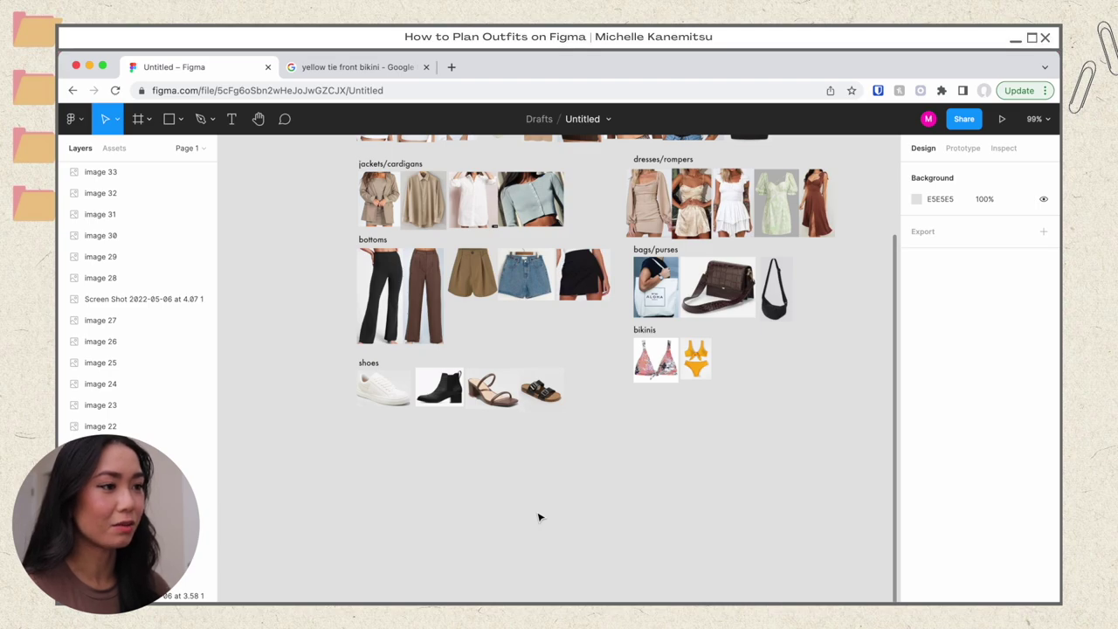
- Duplicate the "shoes" label below the shoes row and replace its text with a long row of underscores as a divider
scroll(539, 517, down, 3)
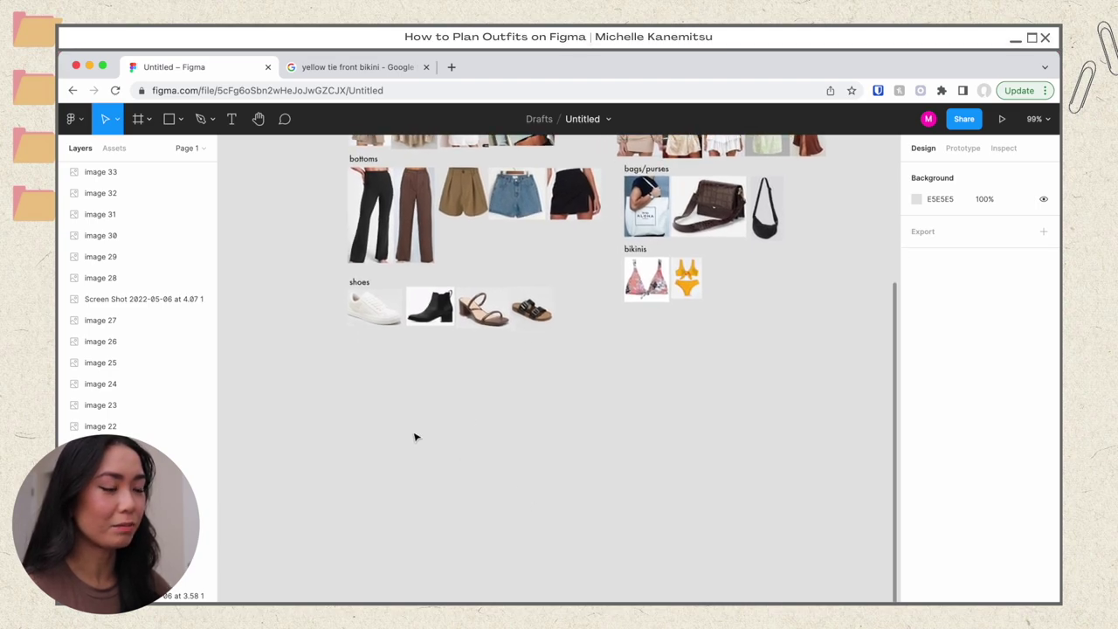
drag(359, 284, 359, 372)
double_click(357, 370)
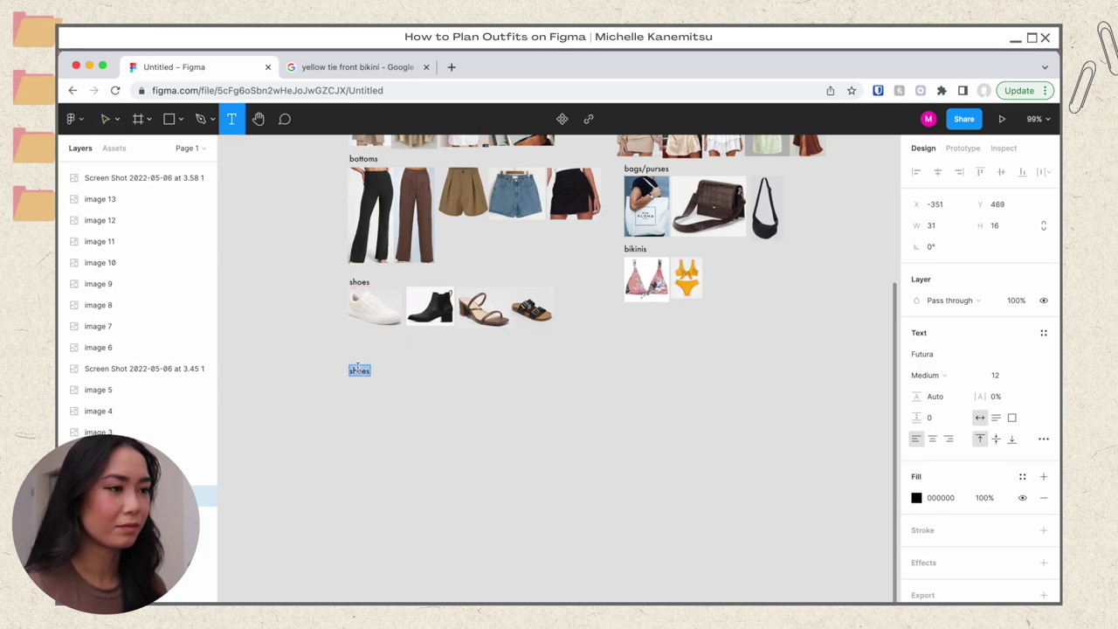
text(__________________)
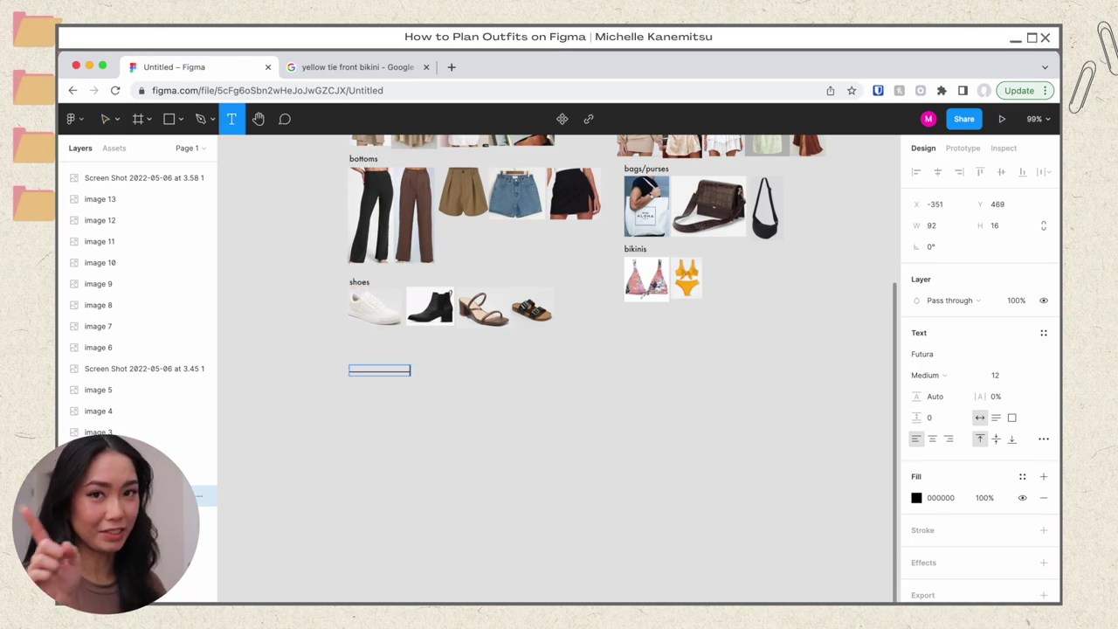
text(______________________________)
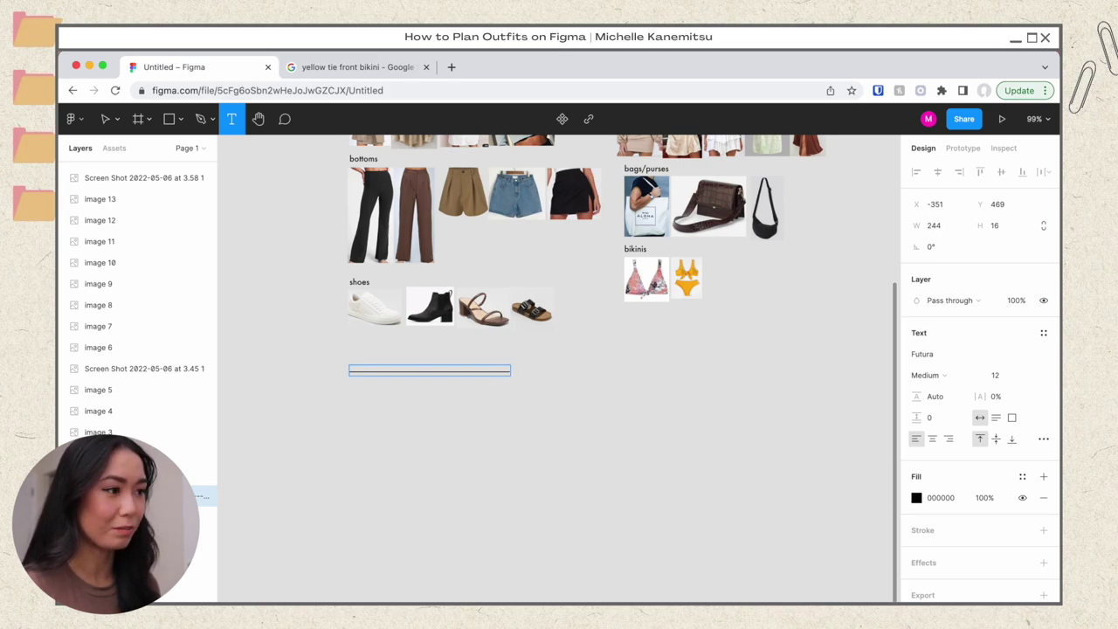
- Extend the underscore divider across the board by copying its text and pasting it three more times at the end
key(ctrl+a)
key(ctrl+c)
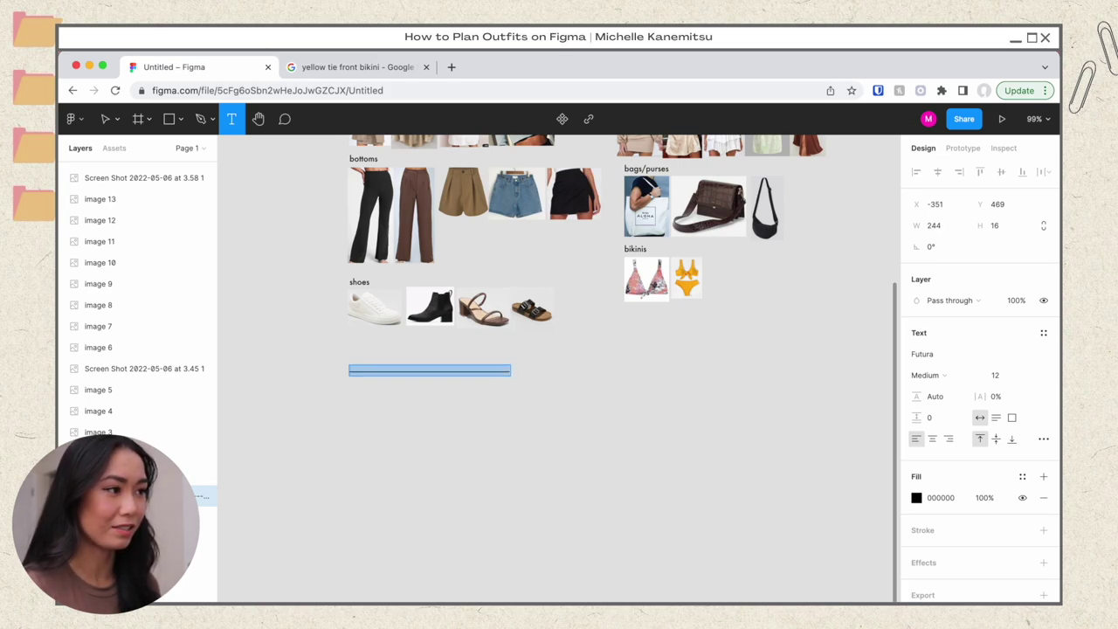
key(Right)
key(ctrl+v)
key(ctrl+v)
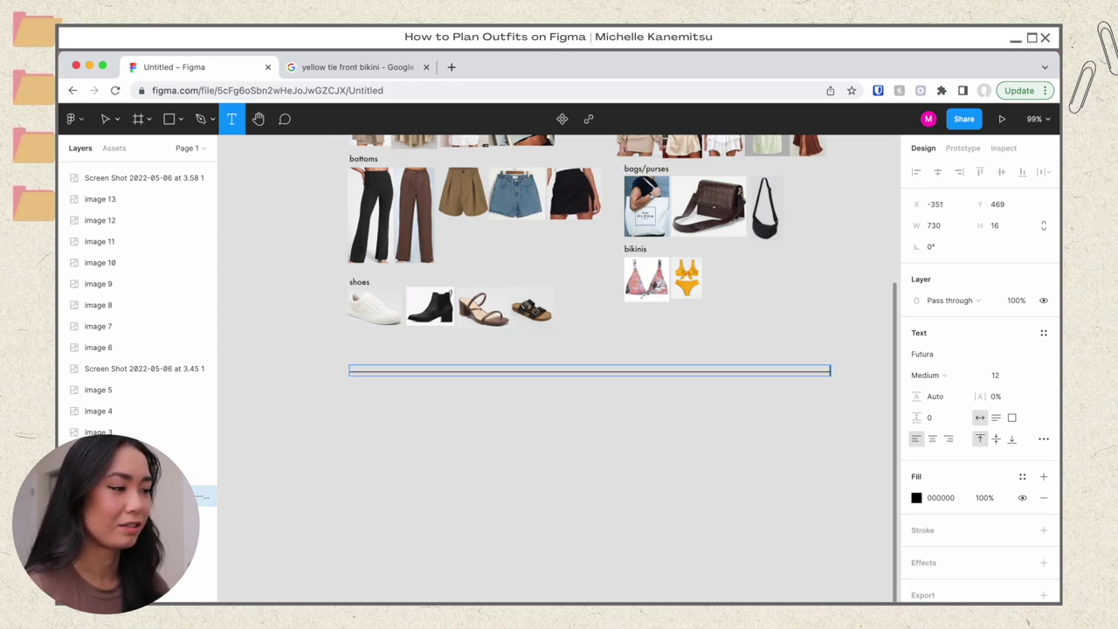
key(ctrl+v)
- Shift the divider line slightly to the left so it begins before the clothing columns
scroll(559, 367, right, 2)
click(328, 446)
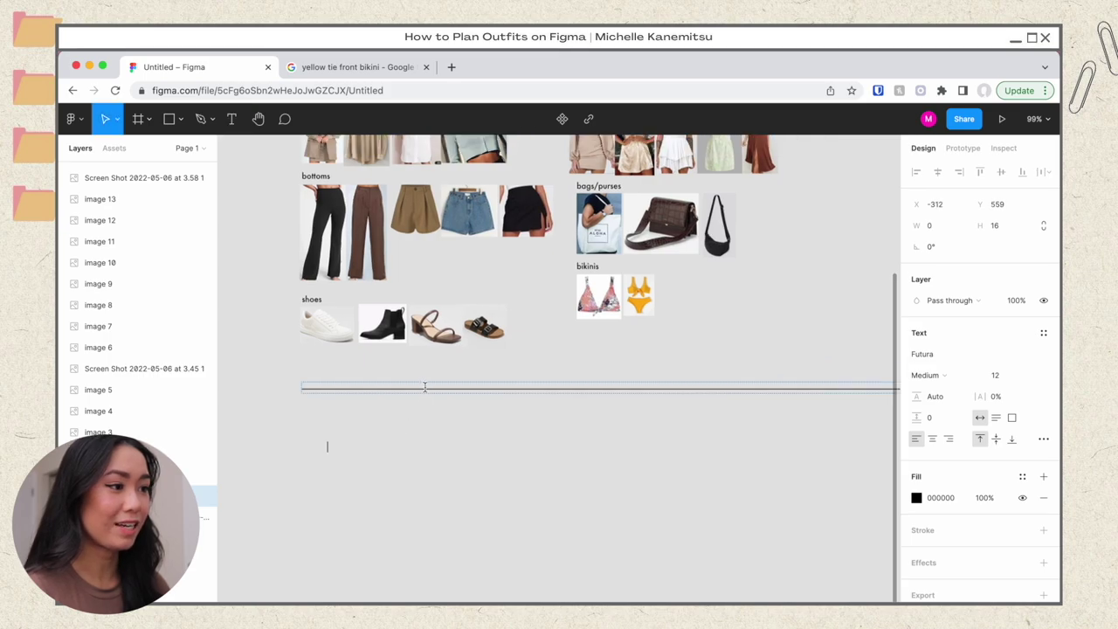
click(417, 412)
drag(442, 392, 411, 391)
click(483, 423)
- Duplicate the "shoes" label below the divider and change its text to "5/6" with "london" on a second line
scroll(482, 422, up, 2)
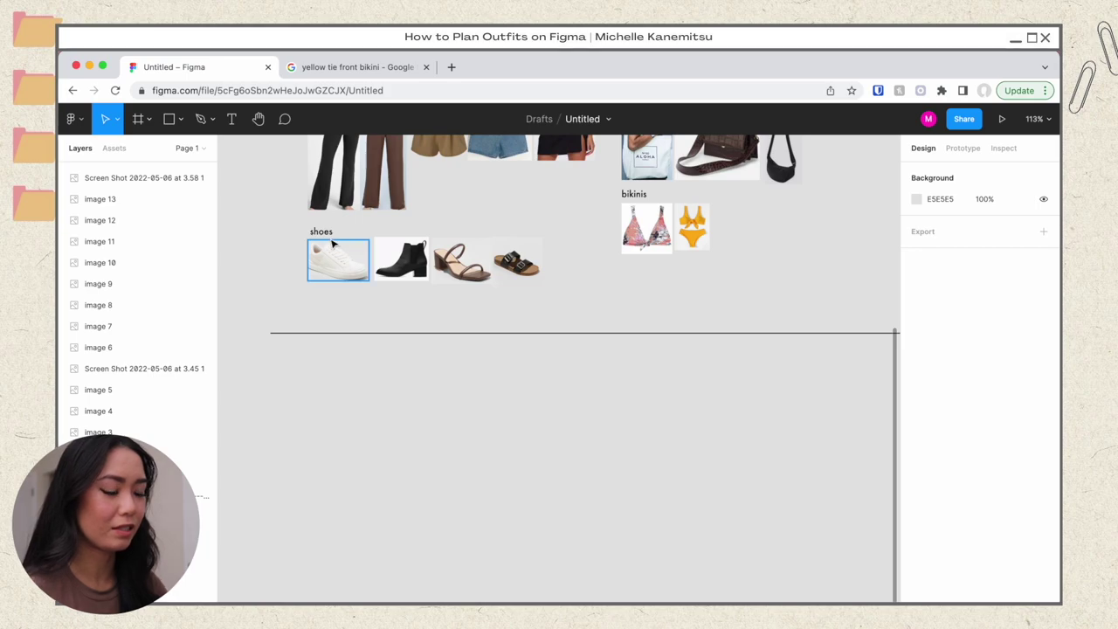
drag(322, 233, 326, 372)
drag(312, 404, 311, 408)
double_click(311, 407)
text(5/6)
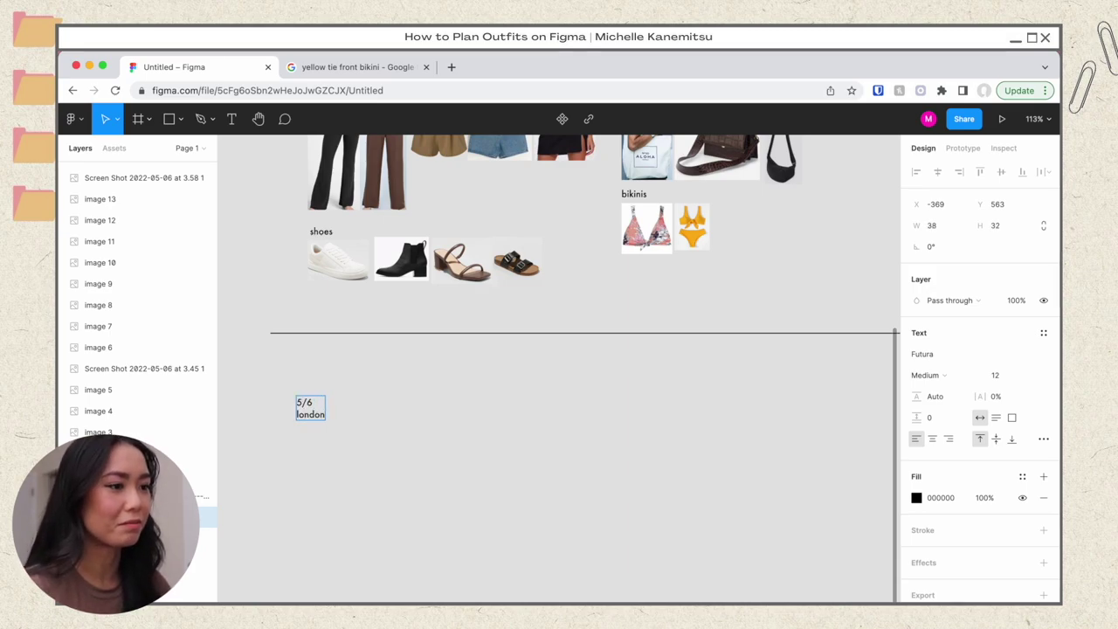
- Right-align the text of the two-line "5/6 london" label
key(super+a)
click(948, 442)
click(407, 407)
- Place copies of the green puff-sleeve dress and the white sneaker side by side next to the "5/6 london" label
scroll(411, 420, down, 2)
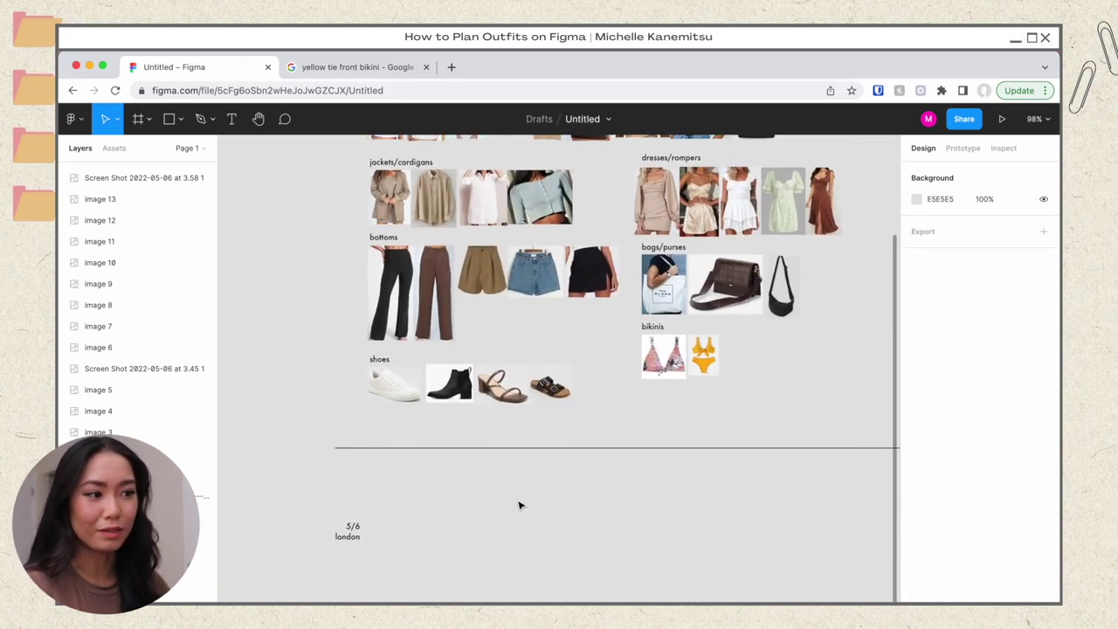
click(786, 206)
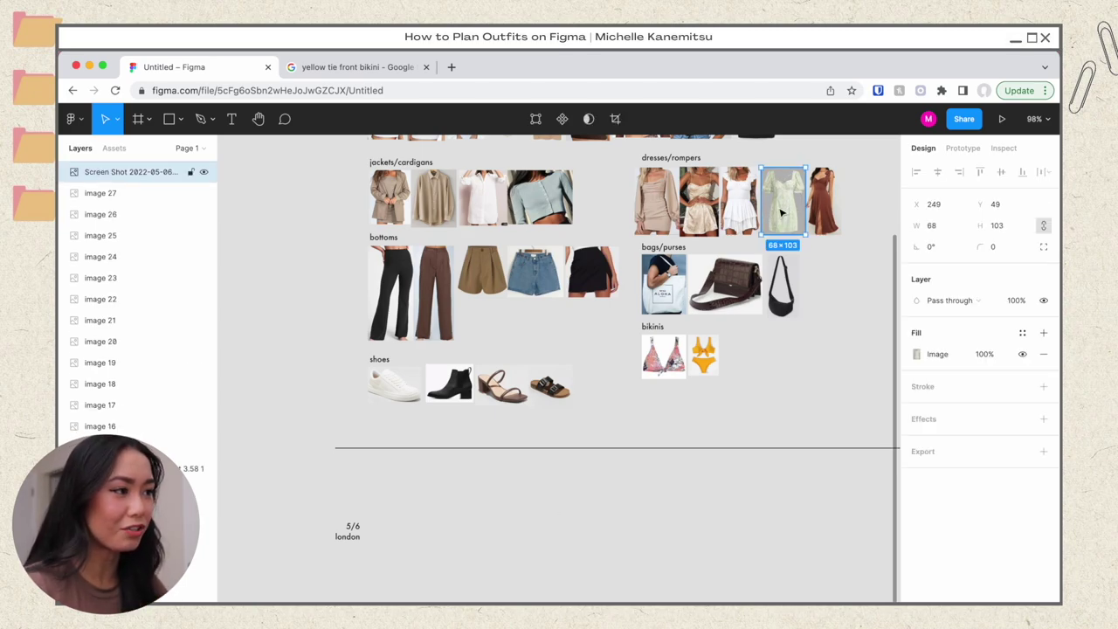
key(super+c)
key(super+v)
drag(780, 215, 393, 540)
click(395, 392)
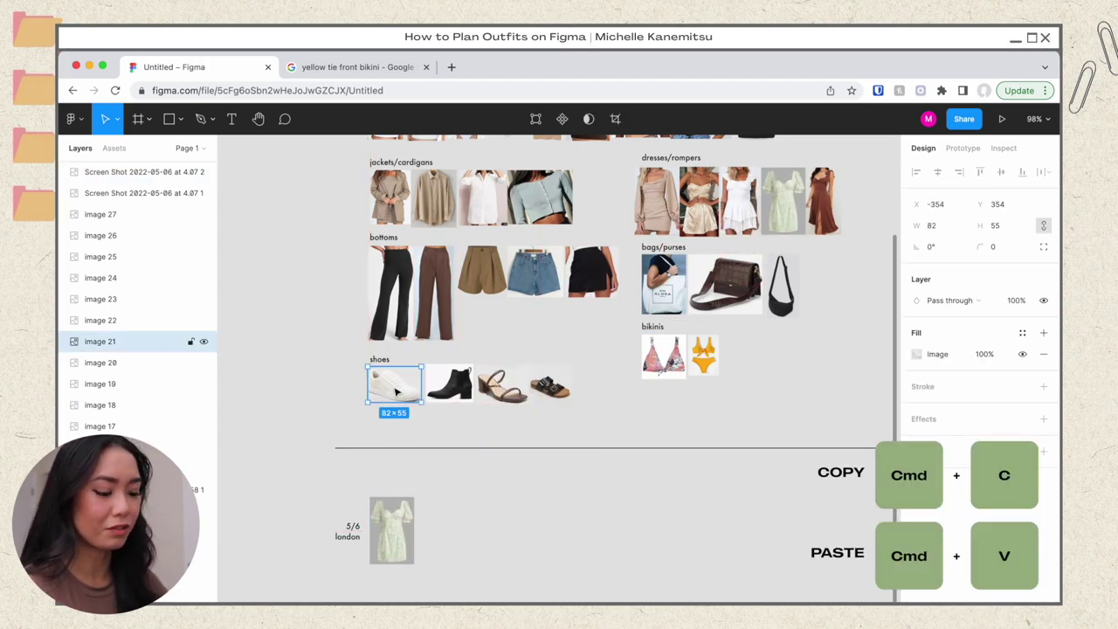
drag(396, 393, 449, 535)
- Copy the white Aloha tote bag from "bags/purses" and place the copy beside the sneaker in the "5/6 london" row
click(664, 284)
key(super+c)
key(super+v)
drag(664, 284, 496, 533)
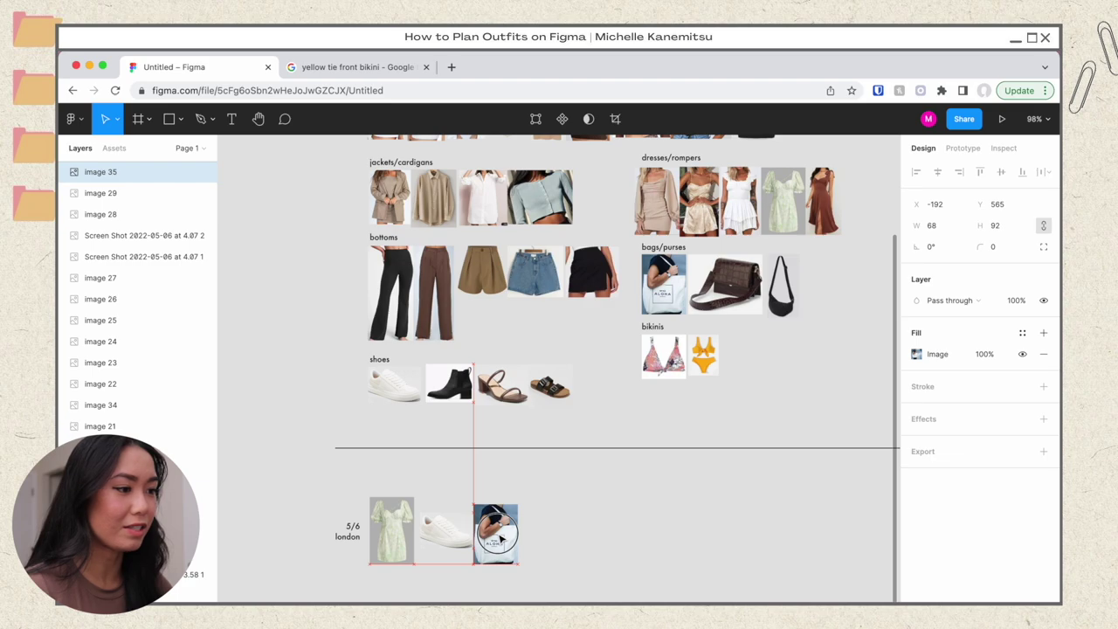
click(553, 529)
scroll(555, 532, up, 2)
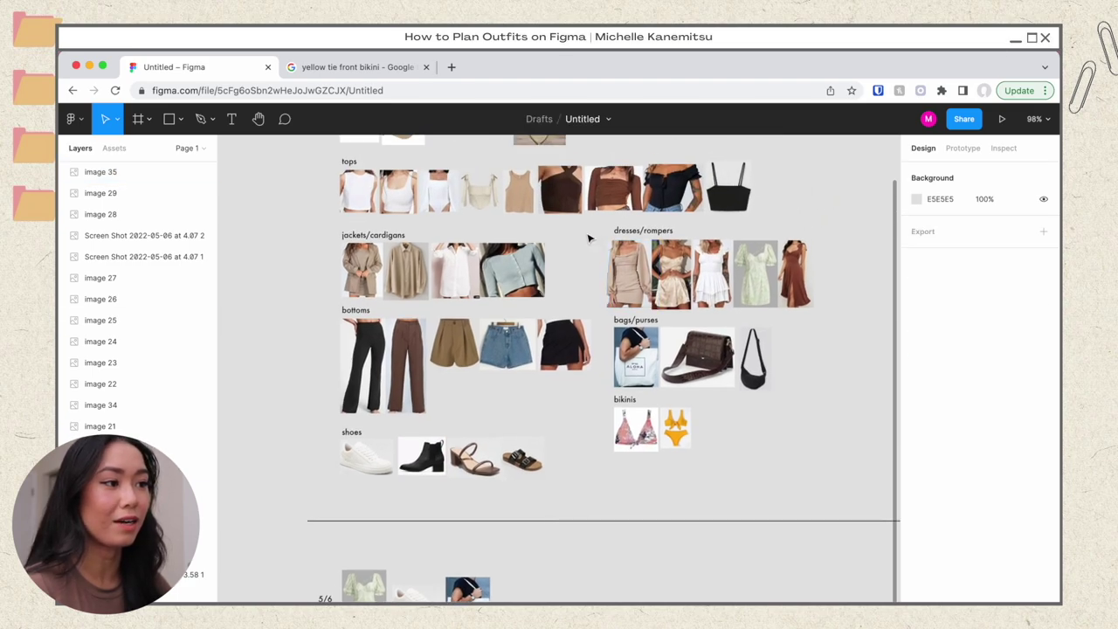
scroll(634, 280, up, 3)
scroll(642, 335, down, 1)
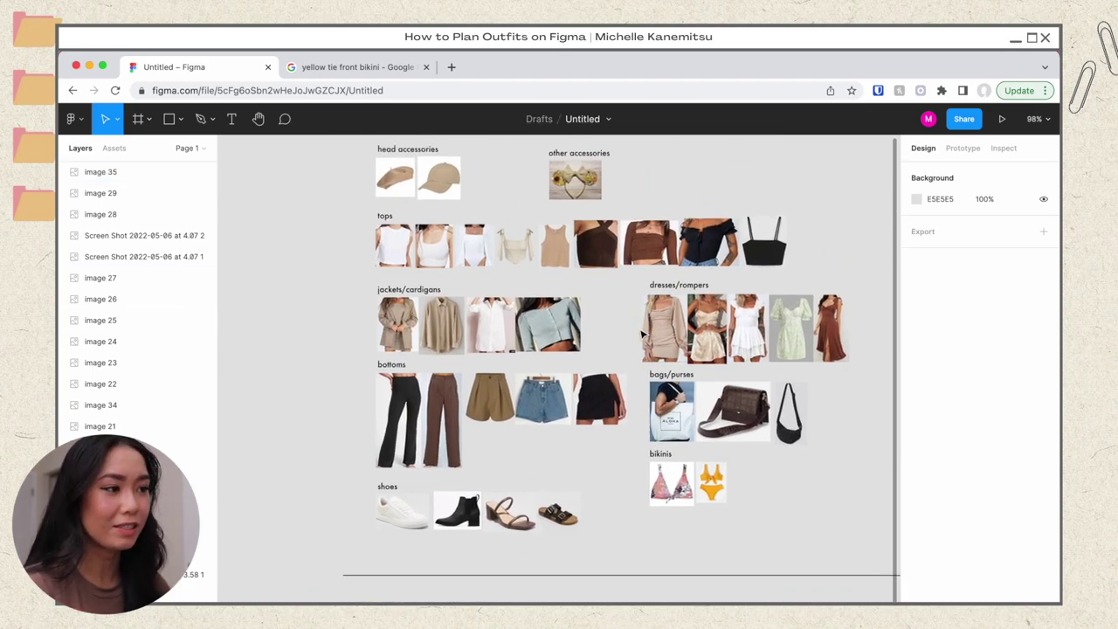
scroll(642, 335, down, 5)
scroll(619, 501, up, 5)
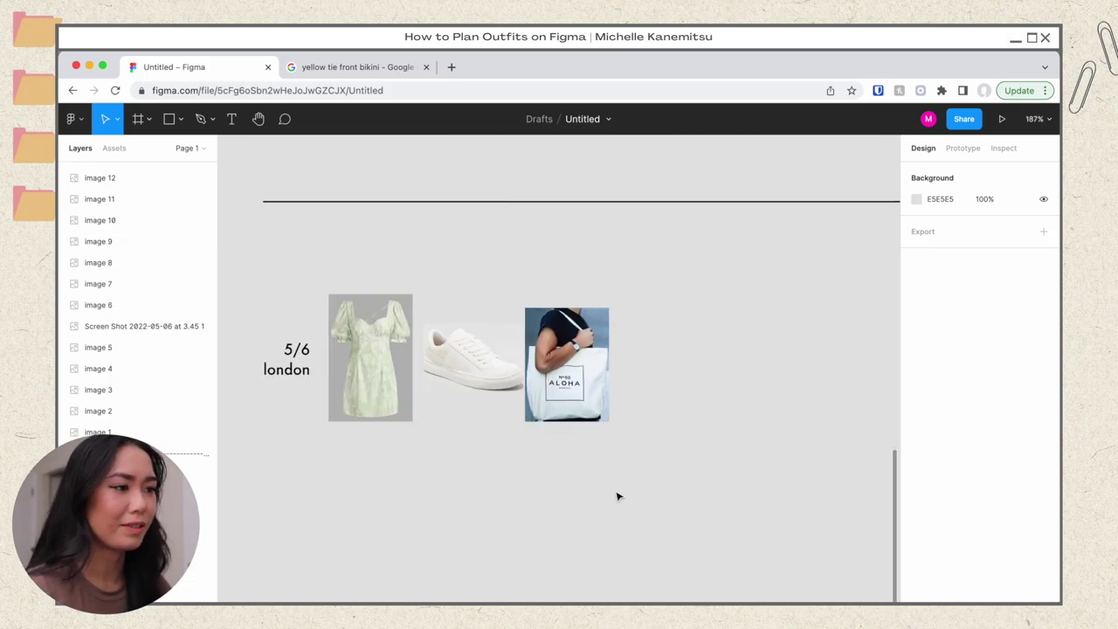
click(749, 449)
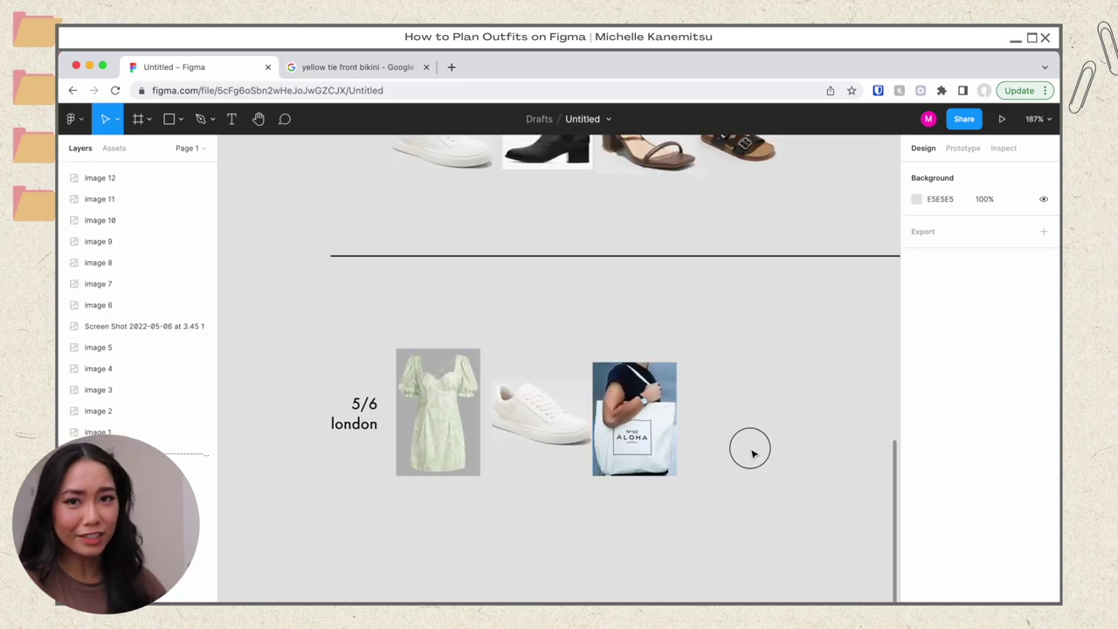
- Duplicate the "5/6 london" label below itself and change the copy's text to "dinner at restaurant"
scroll(387, 312, up, 1)
drag(387, 312, 397, 480)
double_click(397, 479)
text(dinner)
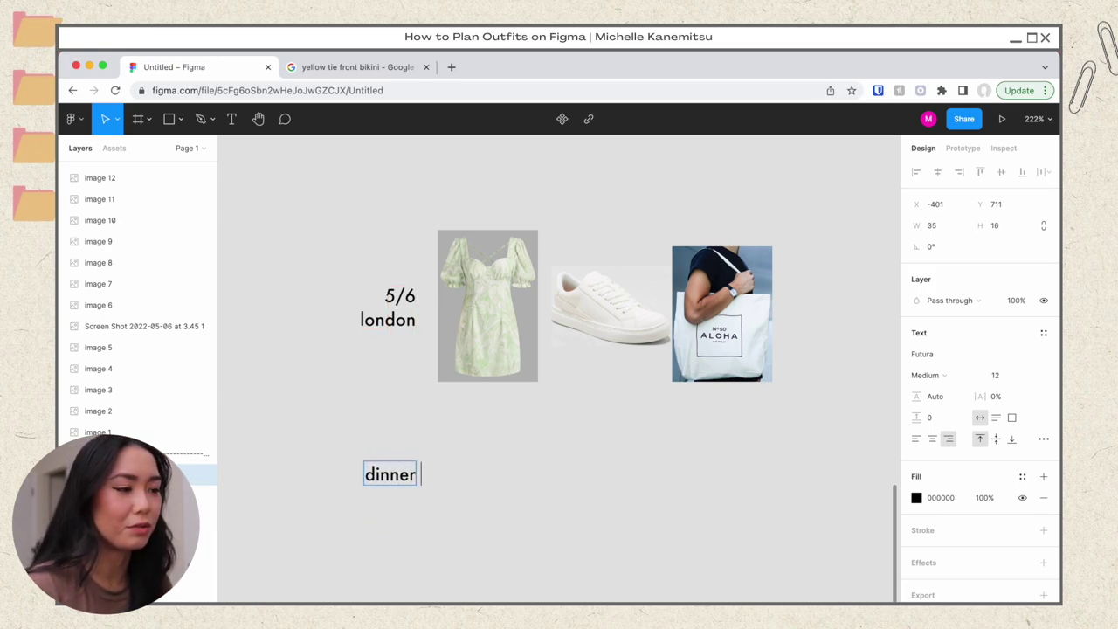
text( at resta)
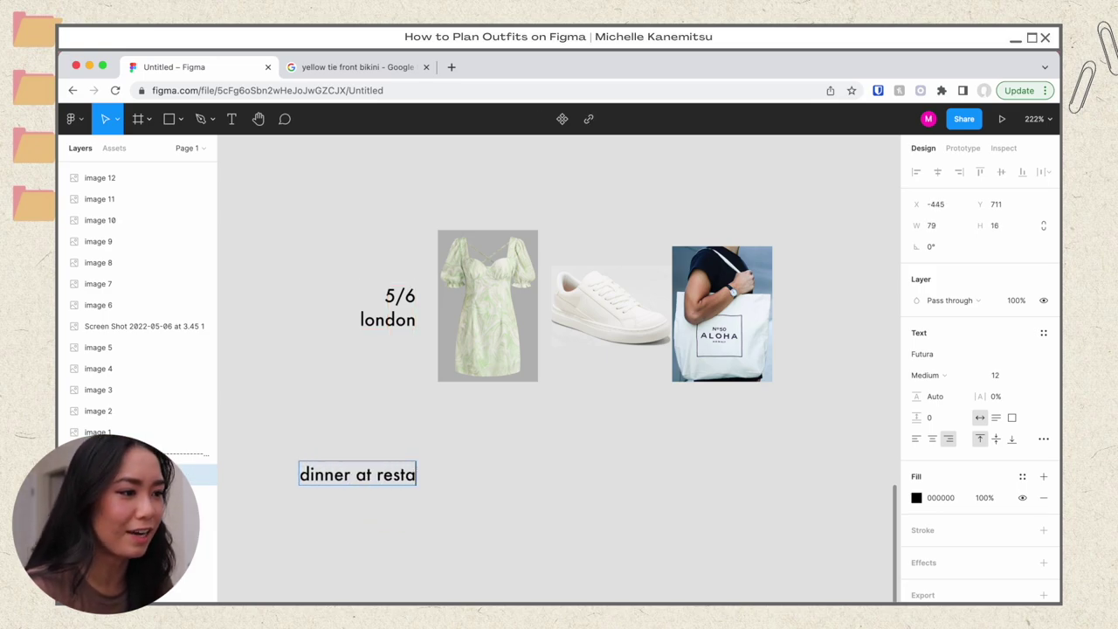
text(urant)
key(Escape)
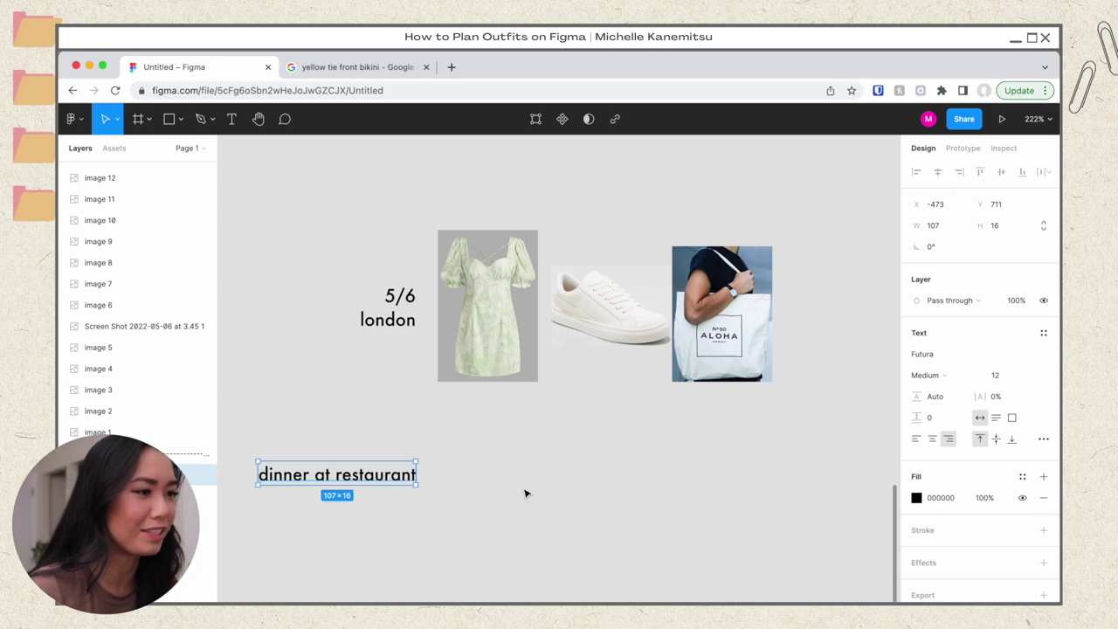
key(Escape)
- Place a copy of the cream satin romper from "dresses/rompers" beside the "dinner at restaurant" label
scroll(524, 492, down, 3)
scroll(557, 489, up, 5)
scroll(557, 489, up, 5)
scroll(556, 490, right, 4)
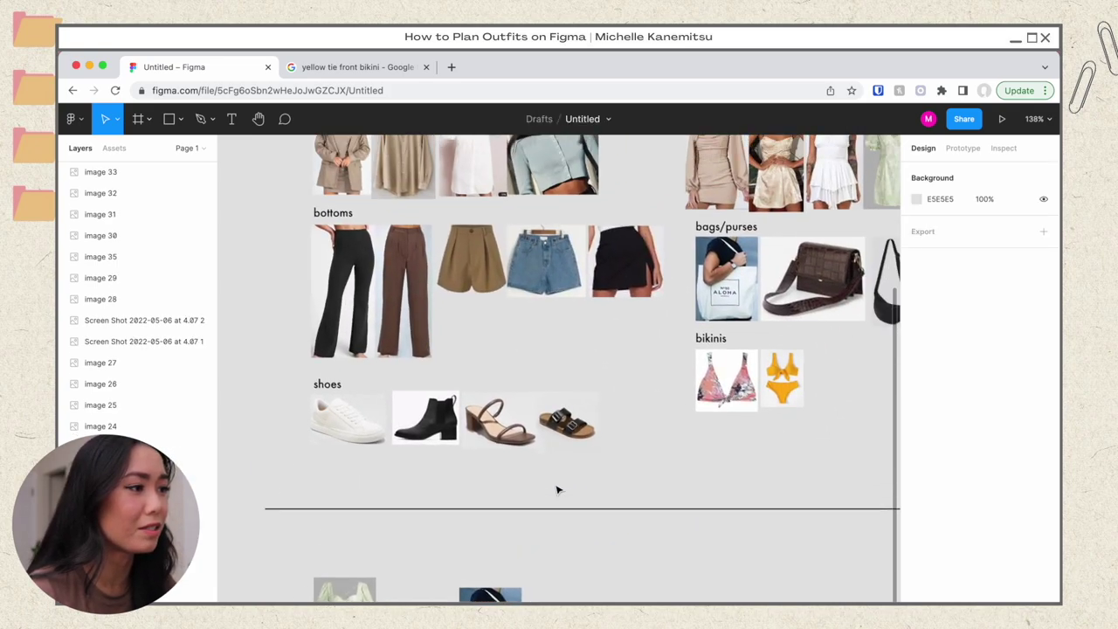
click(630, 335)
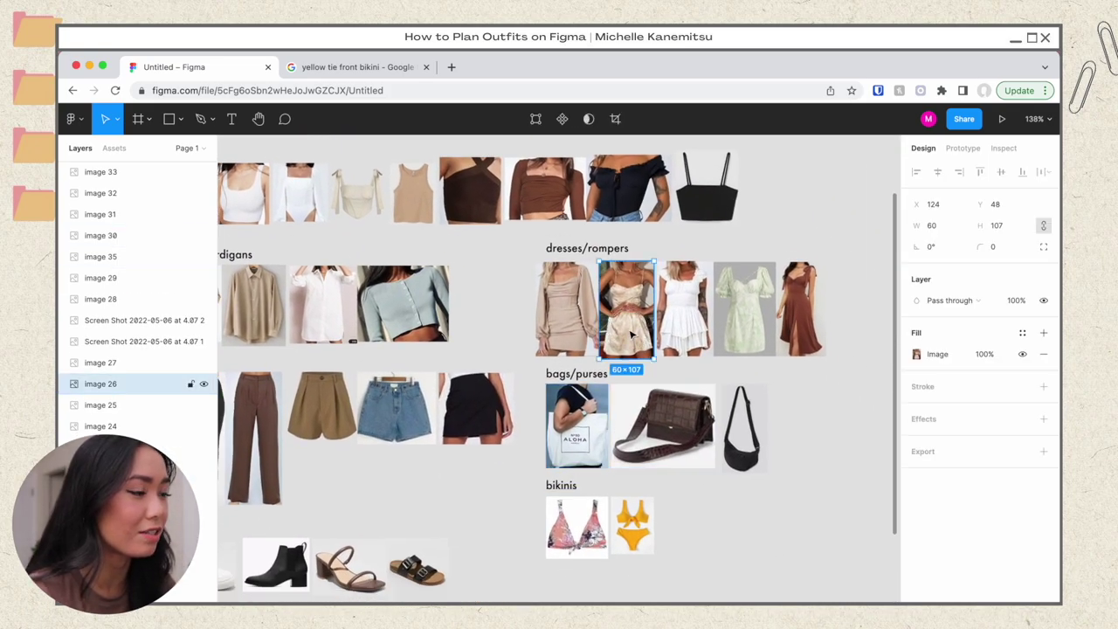
scroll(710, 188, down, 5)
drag(631, 335, 502, 418)
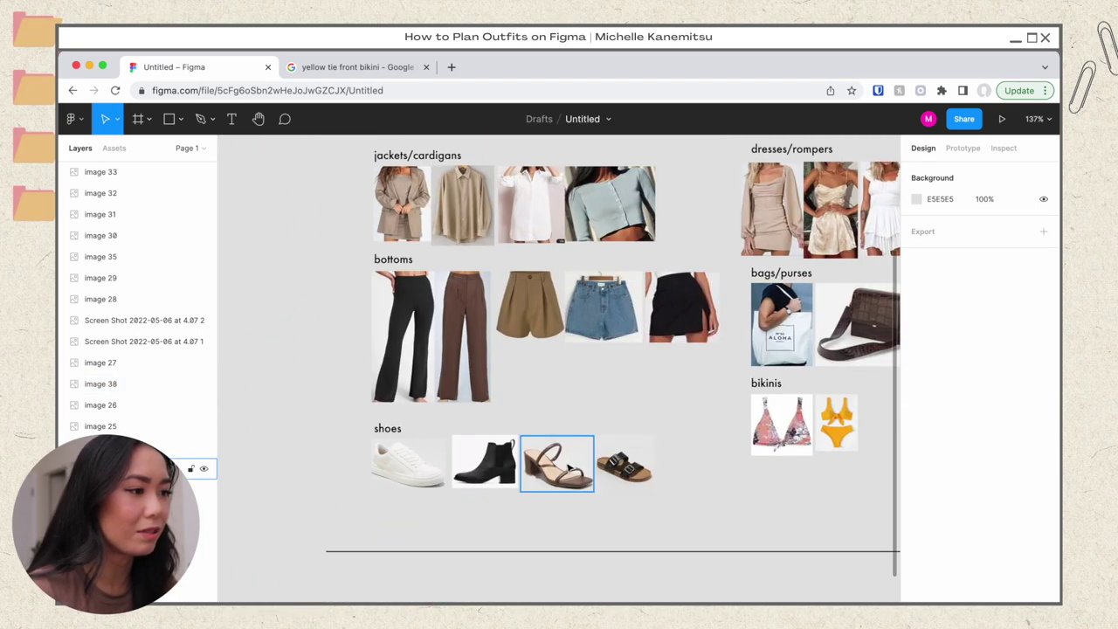
- Copy the brown strappy heeled sandal from "shoes" and place it next to the satin romper in the dinner row
click(568, 469)
scroll(569, 469, down, 8)
key(ctrl+v)
drag(562, 421, 554, 421)
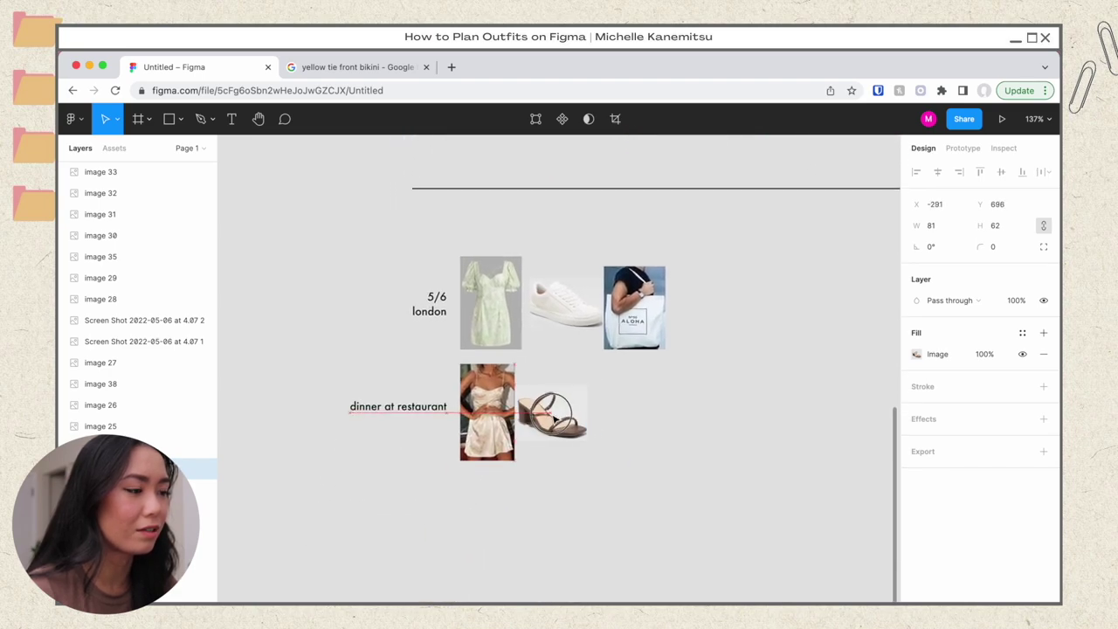
click(671, 420)
- Copy the dark brown shoulder bag from "bags/purses" and place it after the sandal in the dinner row
scroll(670, 417, up, 8)
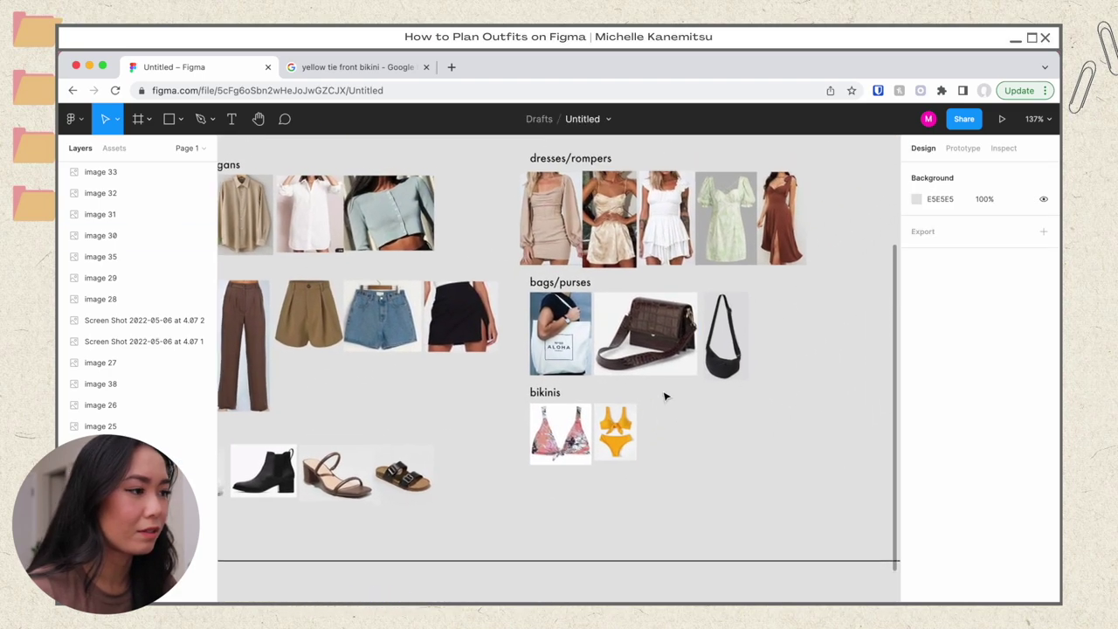
click(627, 332)
scroll(628, 332, down, 8)
click(565, 472)
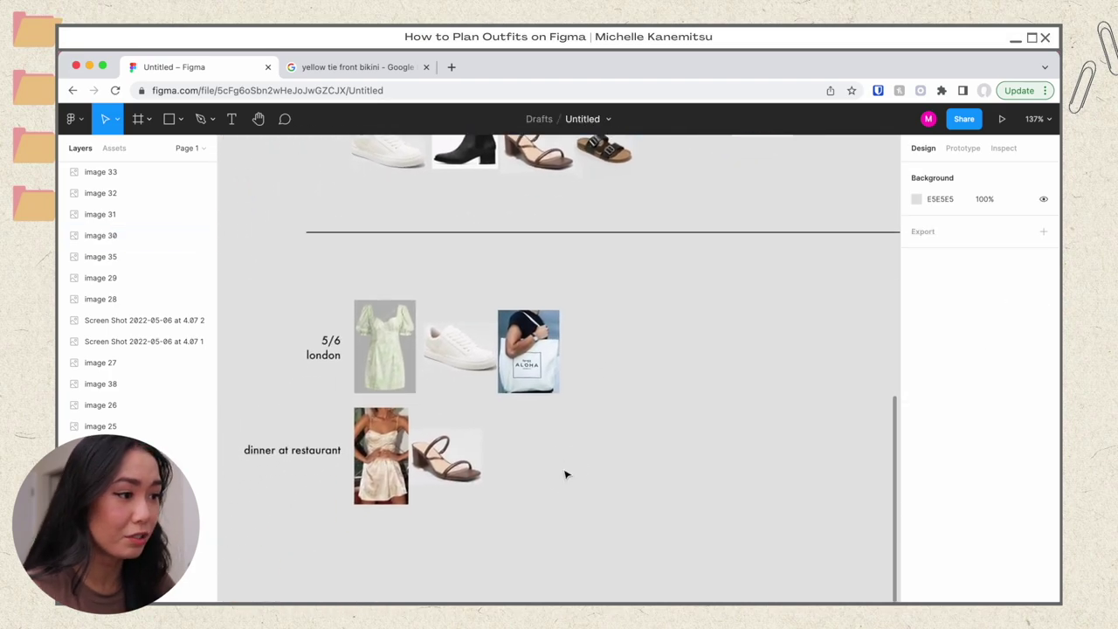
key(ctrl+v)
drag(568, 428, 534, 479)
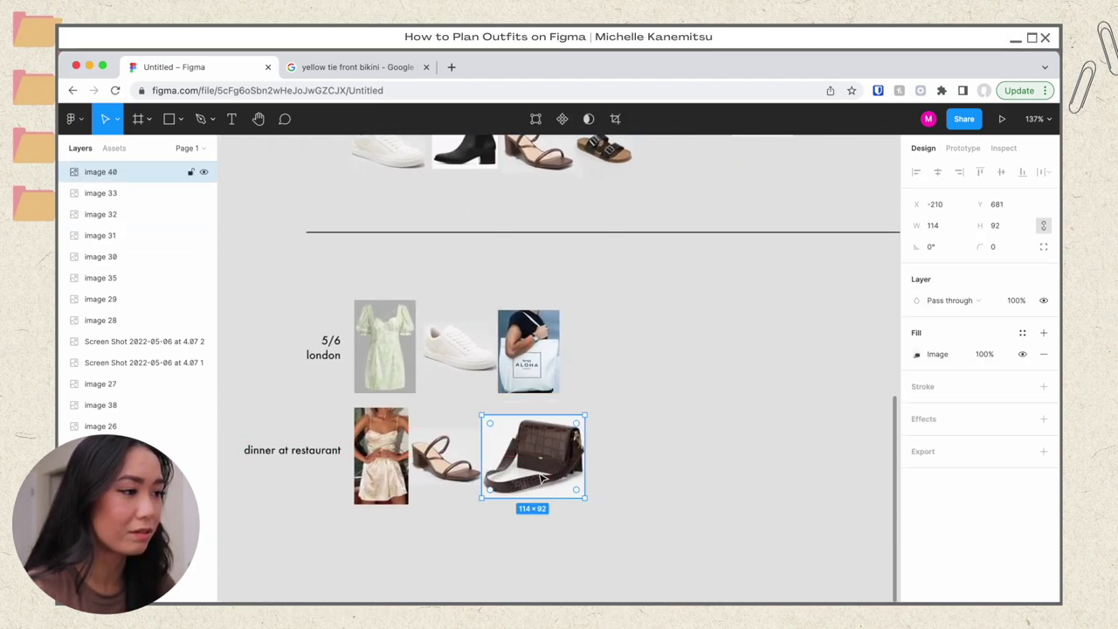
click(642, 467)
- Copy the beige blazer from "jackets/cardigans" and place it after the brown bag in the dinner row
scroll(642, 467, up, 10)
scroll(643, 468, down, 2)
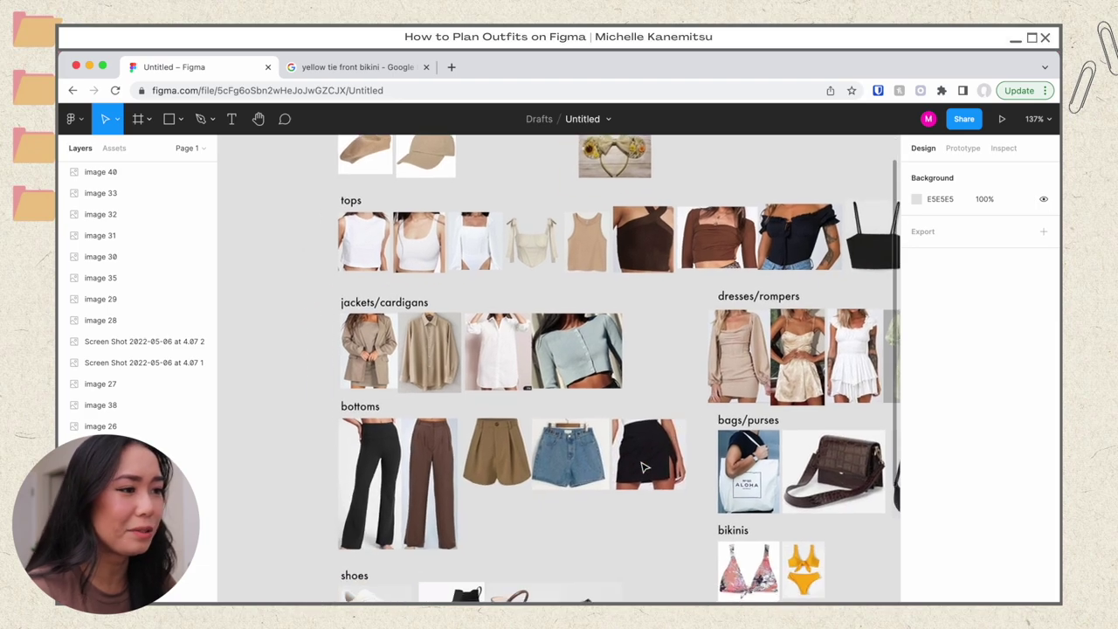
click(370, 349)
scroll(370, 349, down, 8)
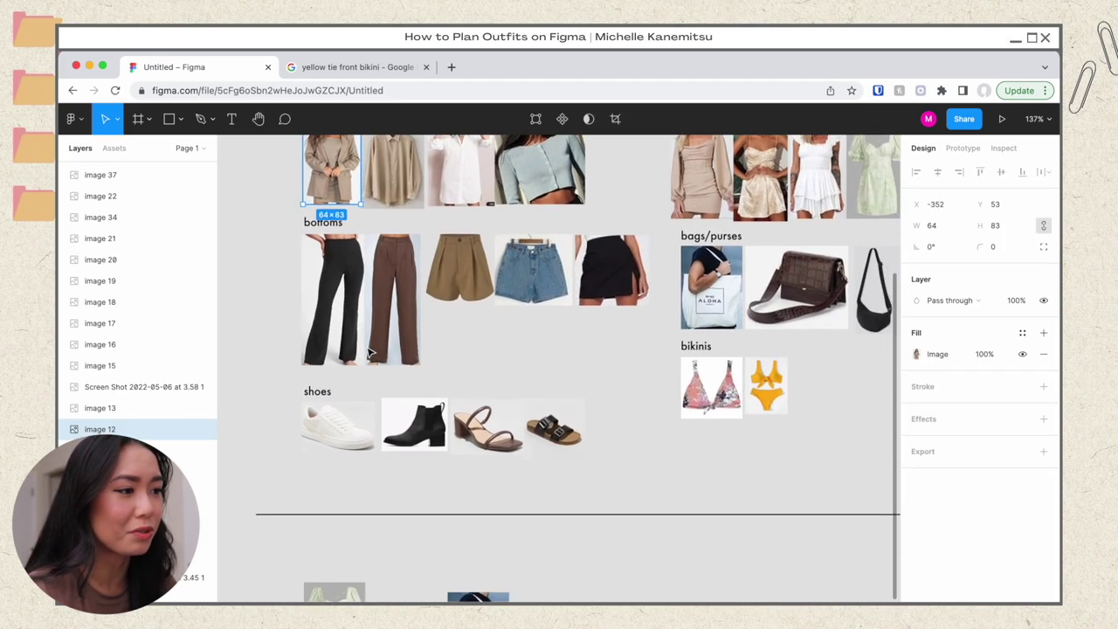
click(658, 377)
key(ctrl+v)
drag(573, 365, 575, 401)
click(623, 387)
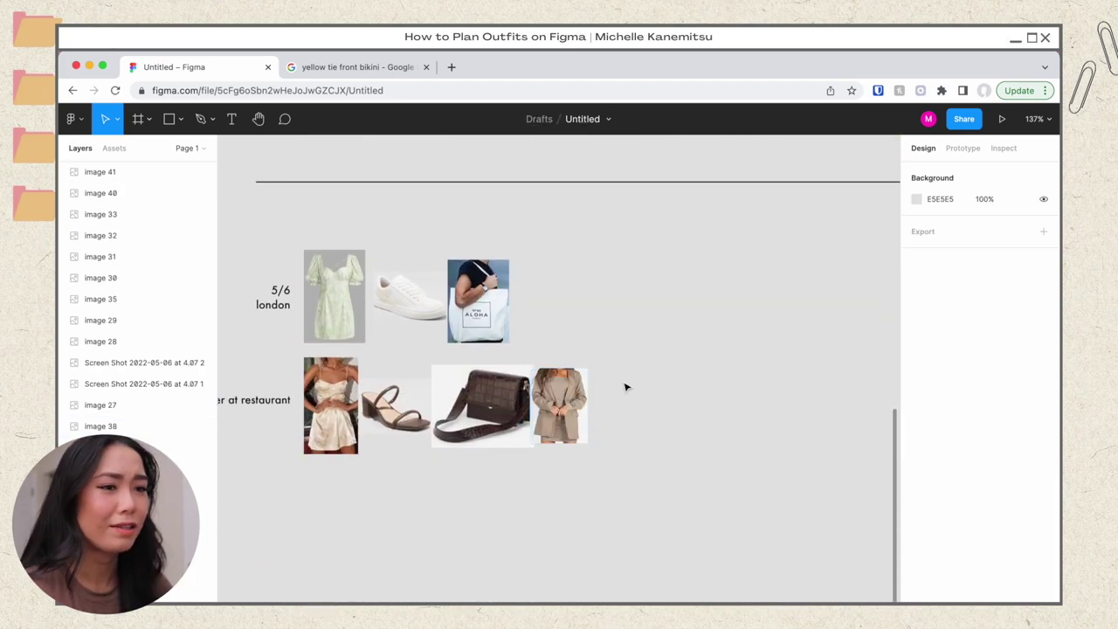
- Add a right-aligned label below "dinner at restaurant" reading "5/7" with "london" on a second line
scroll(626, 387, down, 1)
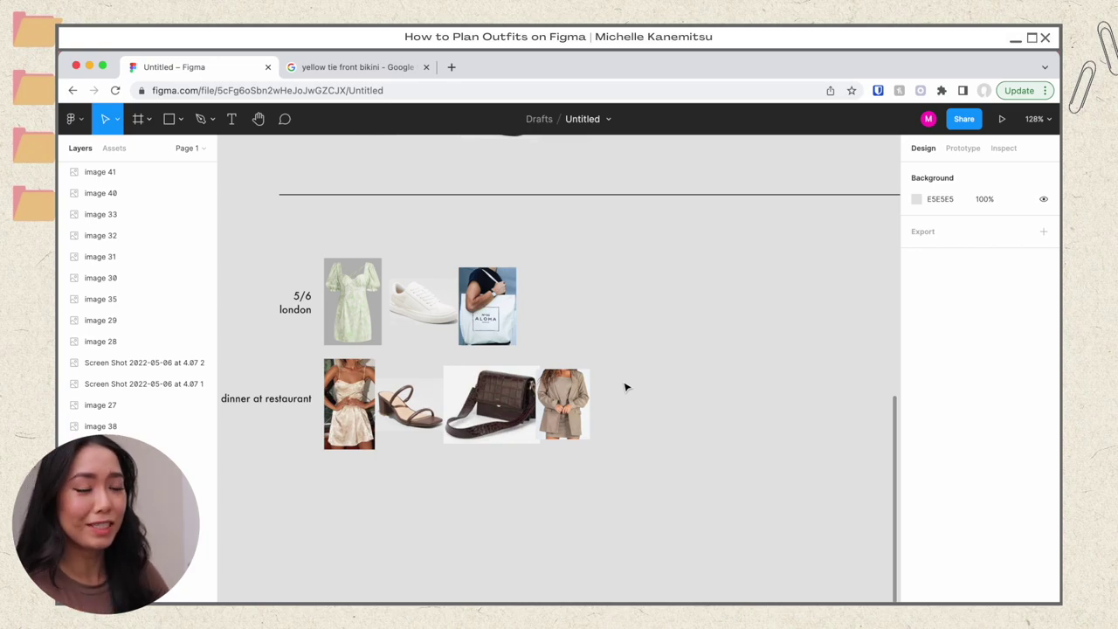
scroll(625, 387, left, 5)
click(699, 391)
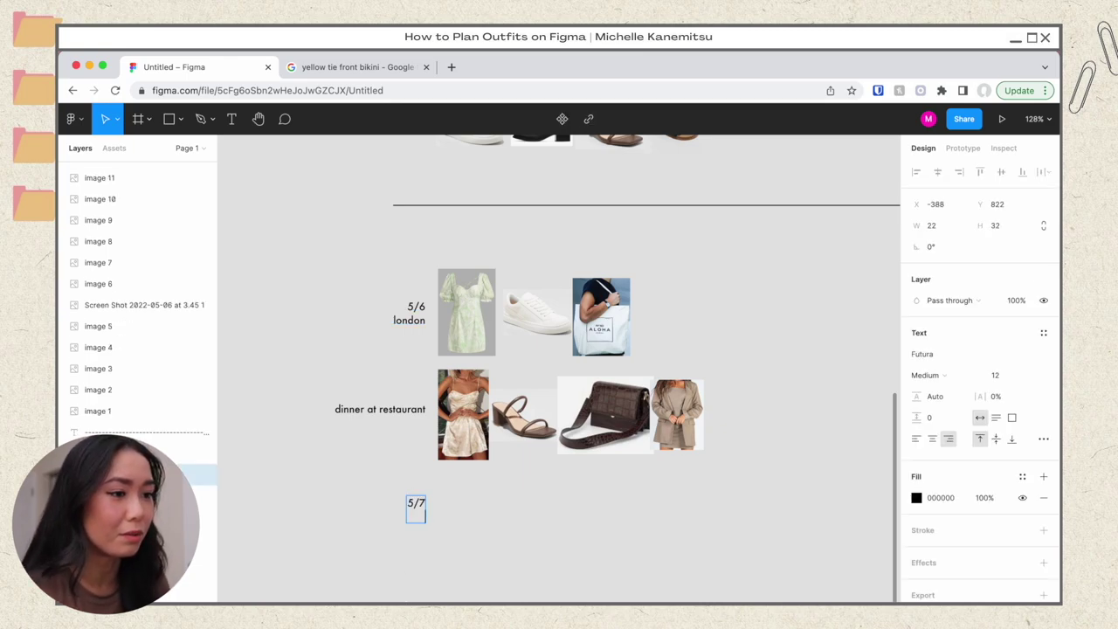
key(Return)
text(london)
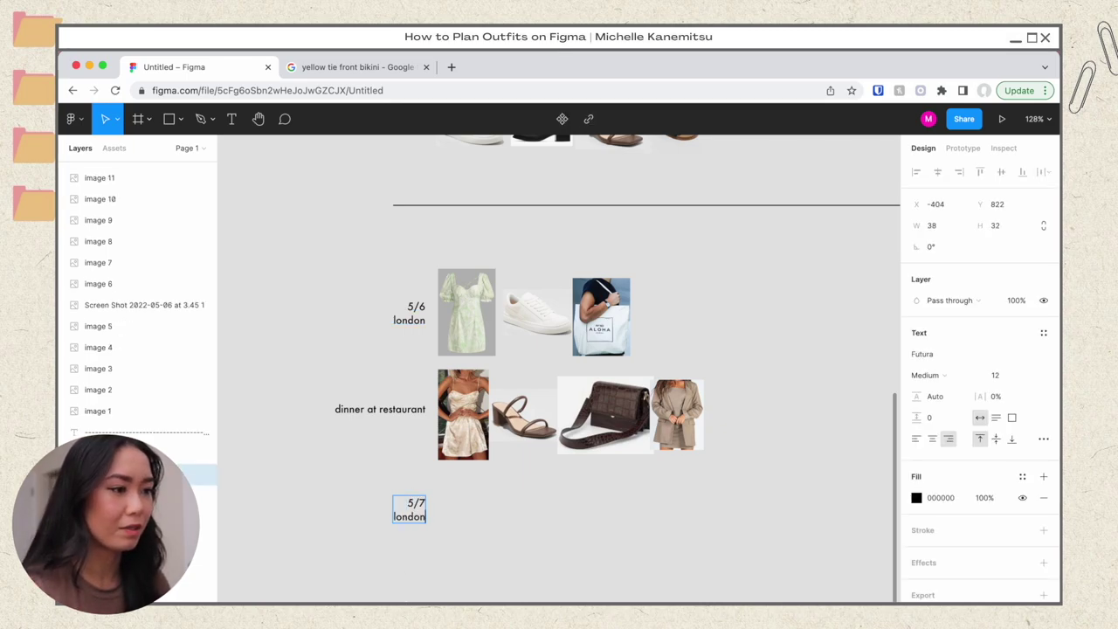
key(Escape)
key(Escape)
- Copy the white square-neck crop tank, light blue cardigan, olive shorts, white sneaker and white tote together, and paste them around the "5/7 london eye" label
scroll(488, 512, up, 10)
scroll(488, 512, up, 4)
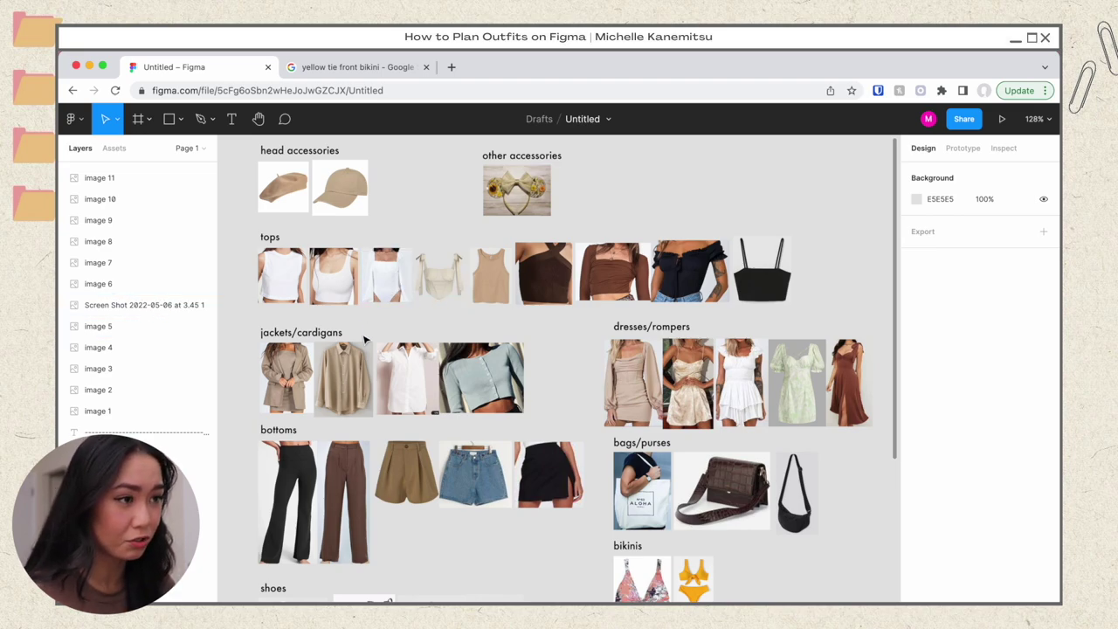
click(333, 293)
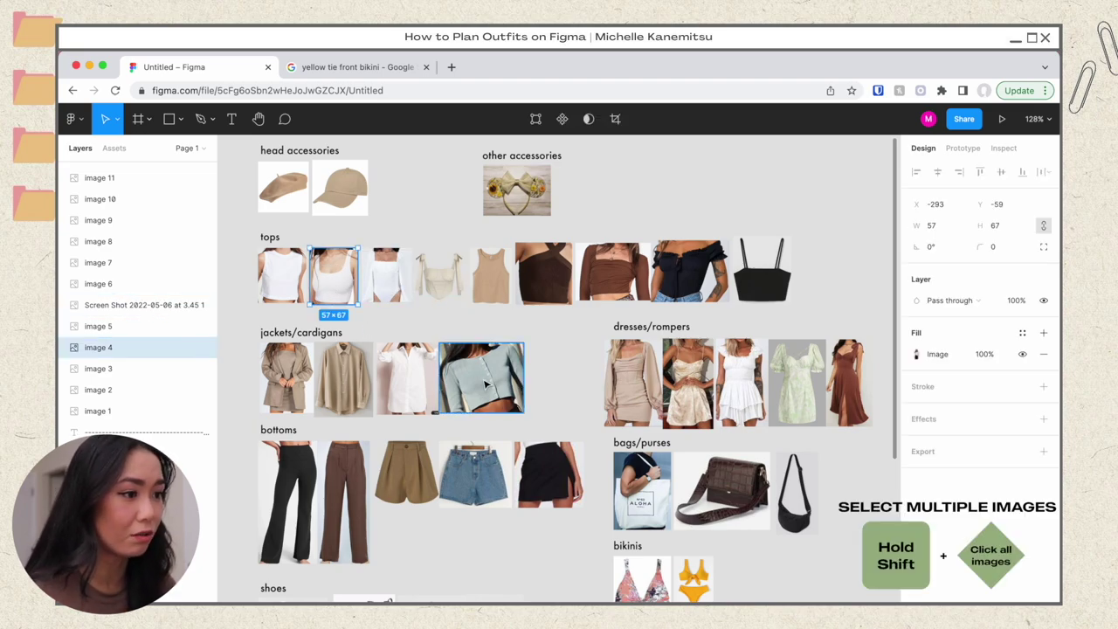
shift+click(489, 375)
shift+click(419, 476)
shift+click(297, 600)
shift+click(622, 471)
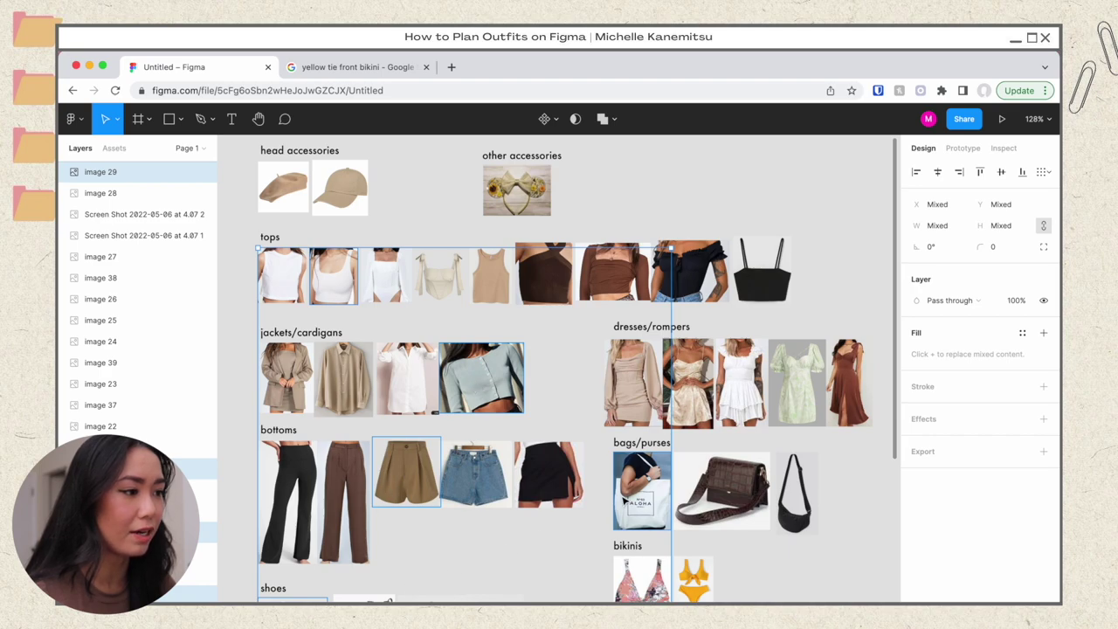
scroll(637, 494, down, 2)
scroll(637, 494, left, 2)
key(super+c)
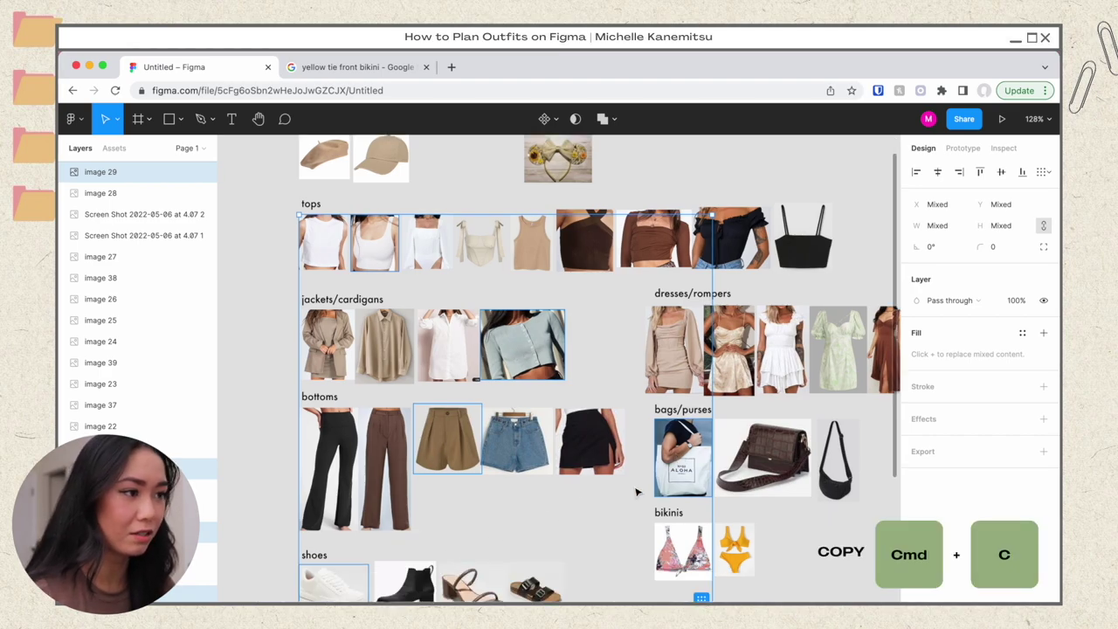
scroll(636, 491, down, 15)
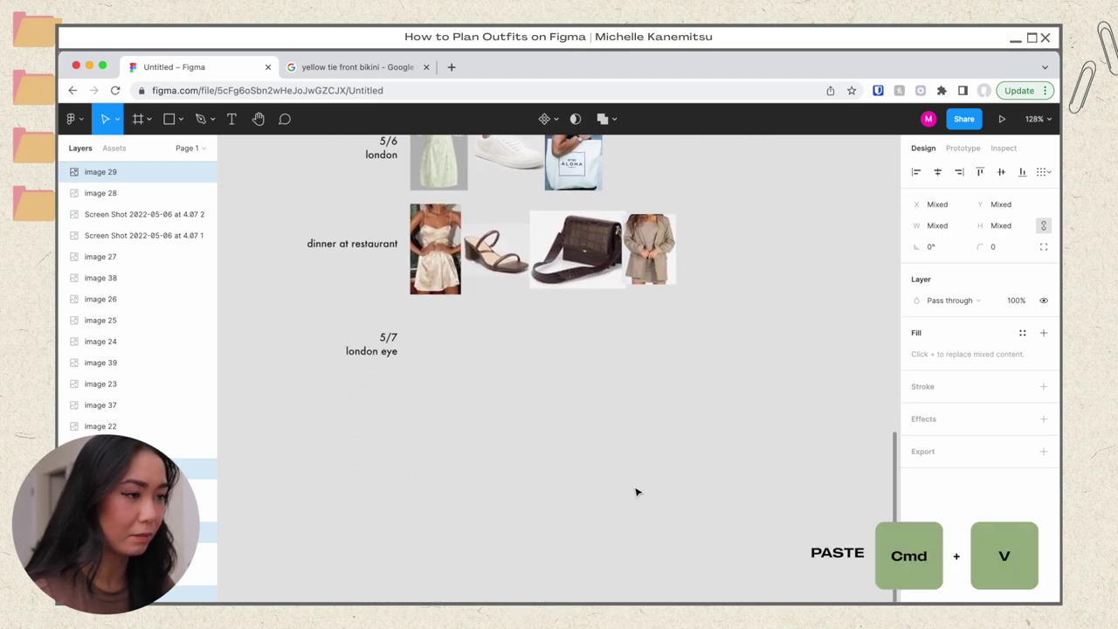
key(super+v)
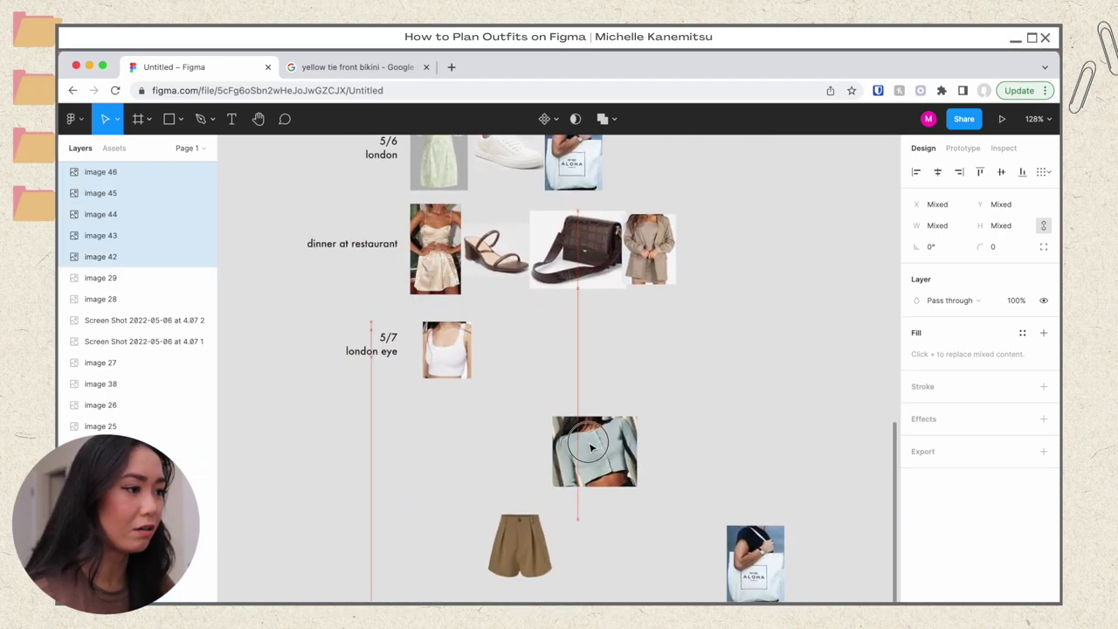
click(773, 365)
- Line up the blue cardigan, olive shorts, white sneaker and tote bag after the white tank in the "5/7 london eye" row
scroll(773, 366, down, 4)
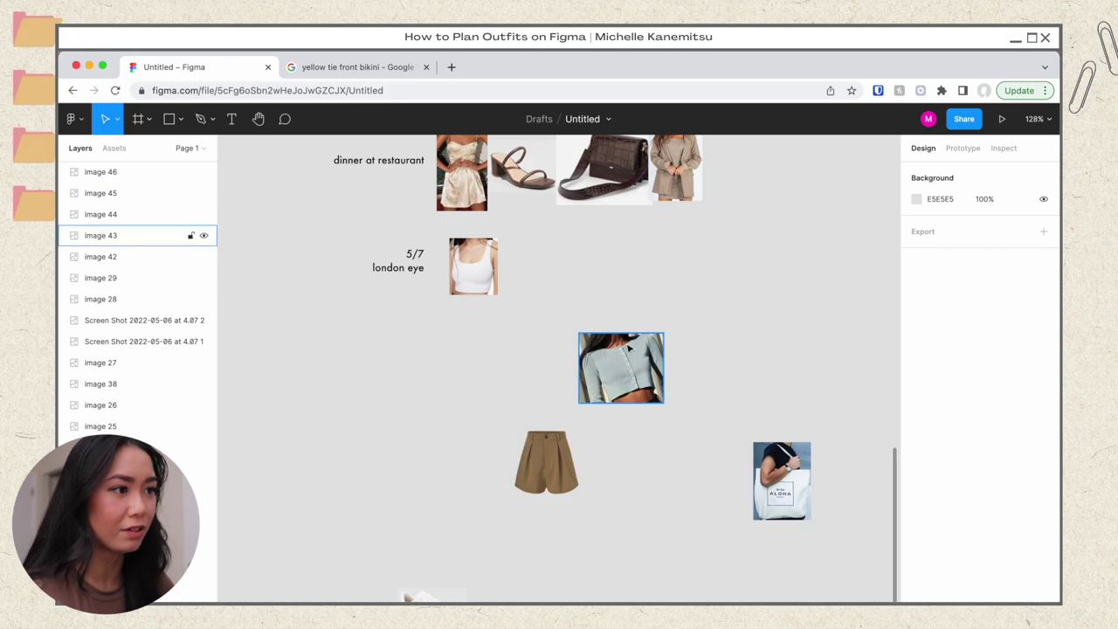
click(460, 263)
drag(583, 341, 491, 237)
drag(541, 451, 606, 252)
drag(424, 596, 677, 263)
drag(778, 483, 749, 279)
click(642, 367)
scroll(642, 367, down, 5)
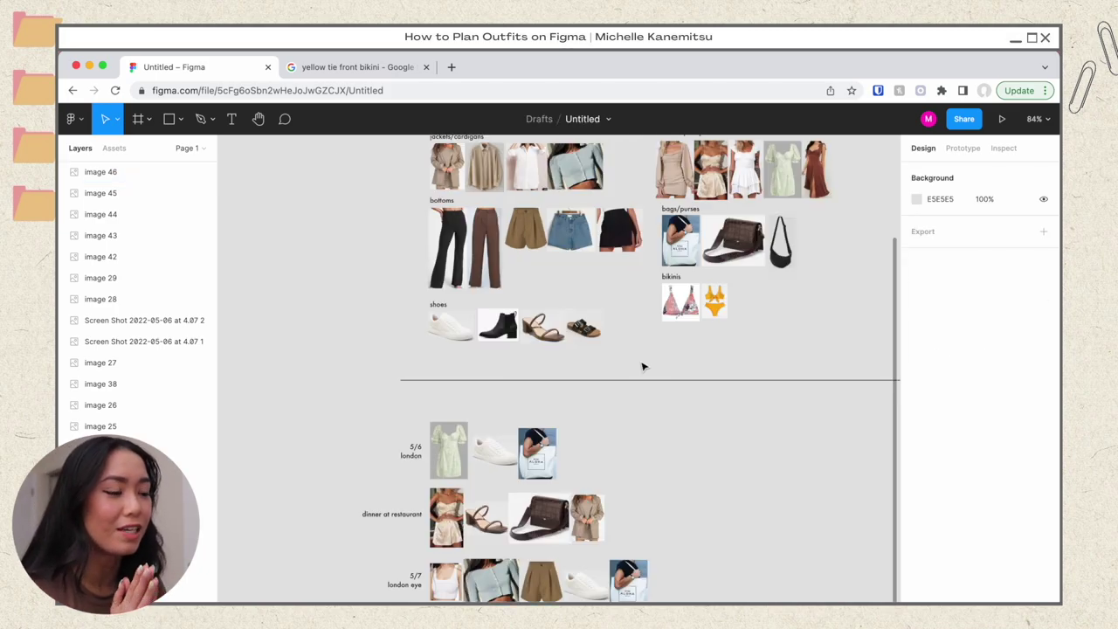
scroll(642, 367, down, 3)
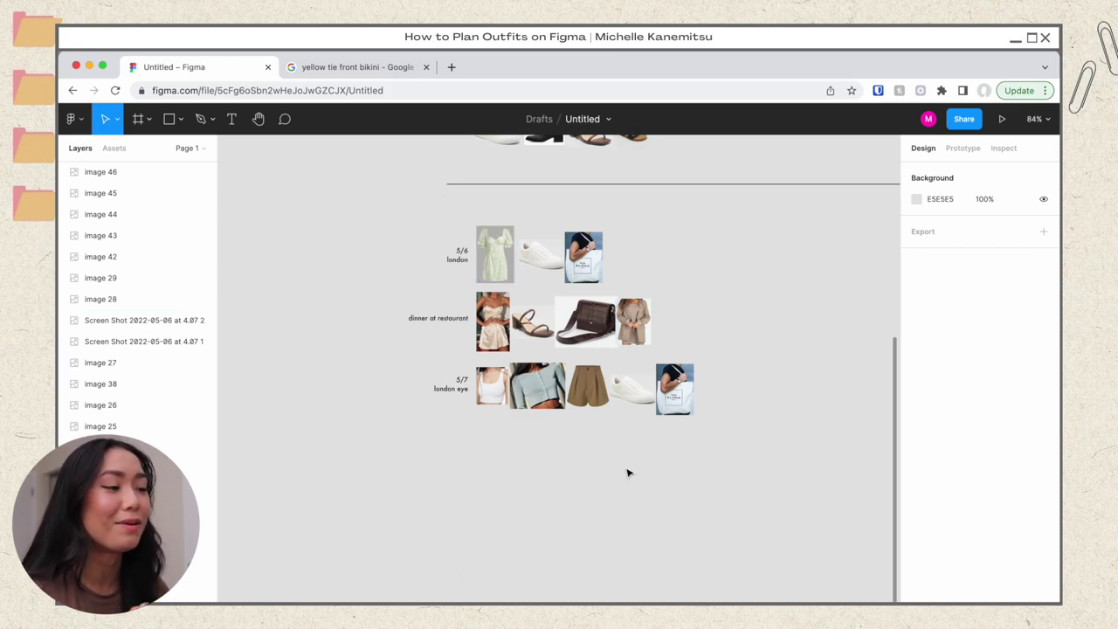
scroll(627, 473, up, 1)
scroll(626, 473, up, 3)
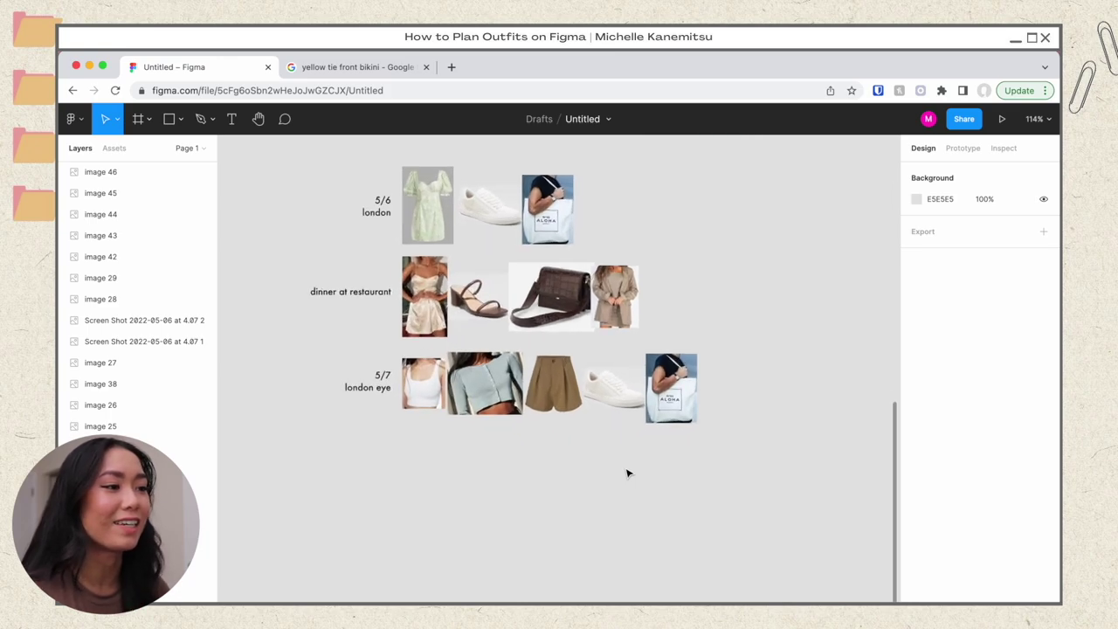
scroll(626, 472, up, 5)
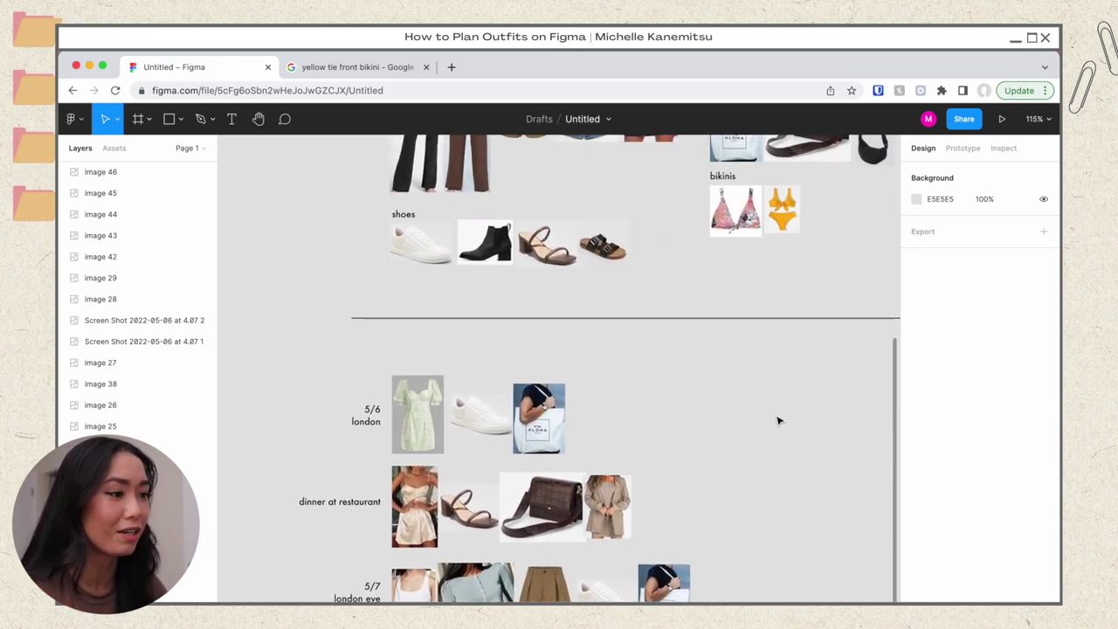
- Duplicate the horizontal divider, rotate the copy upright, and place it below the divider's middle, just beyond the outfit rows
scroll(779, 421, down, 4)
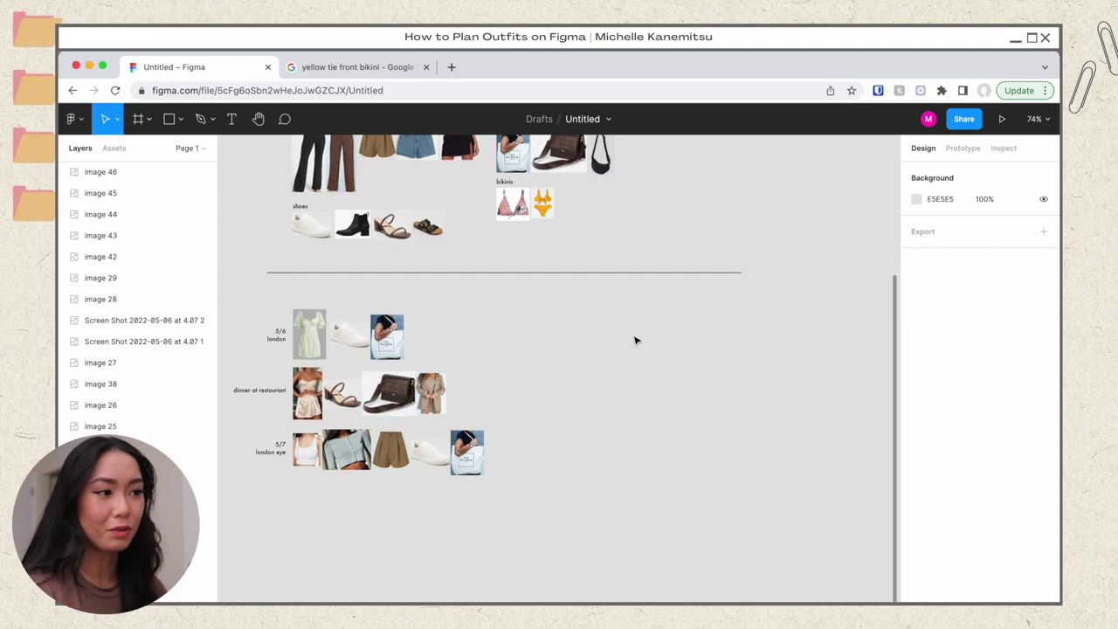
click(506, 276)
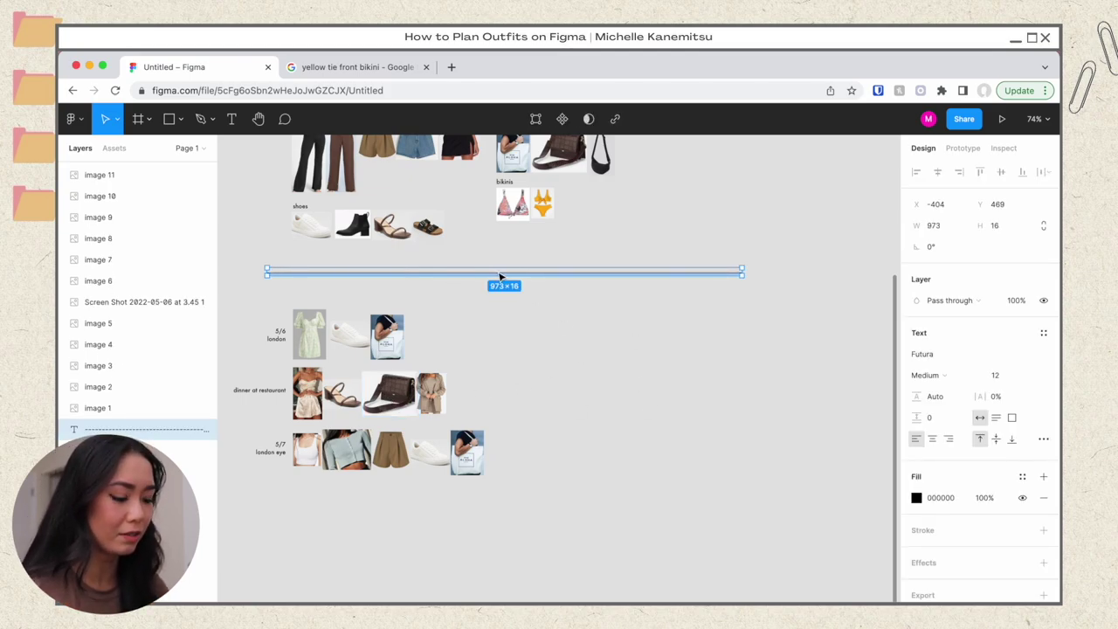
drag(499, 276, 524, 313)
drag(768, 316, 529, 539)
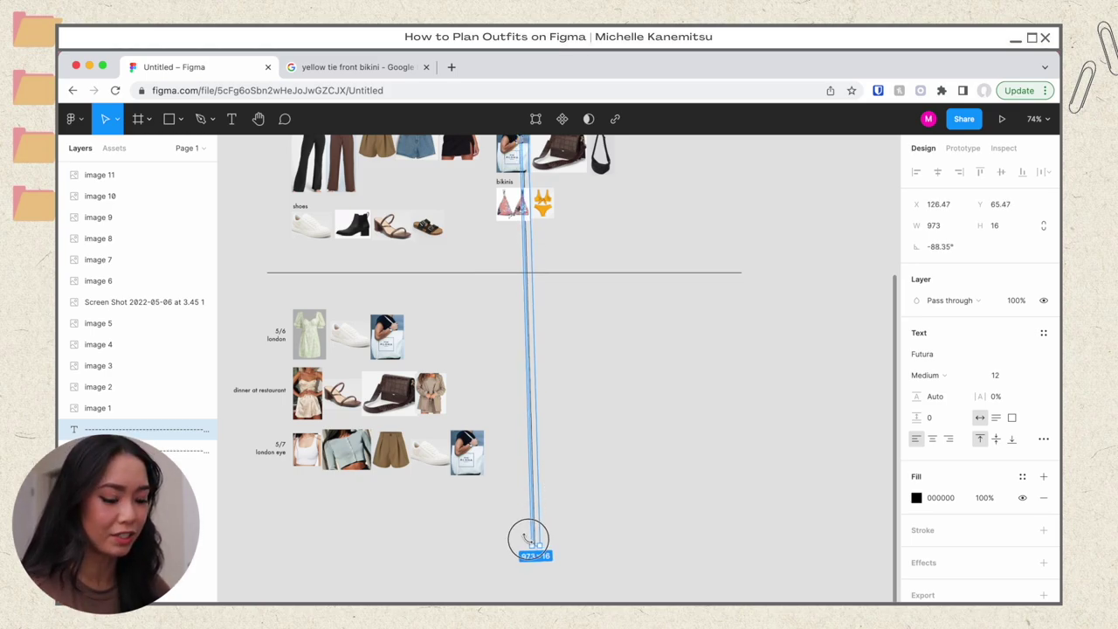
drag(526, 537, 529, 539)
drag(526, 300, 502, 494)
click(586, 459)
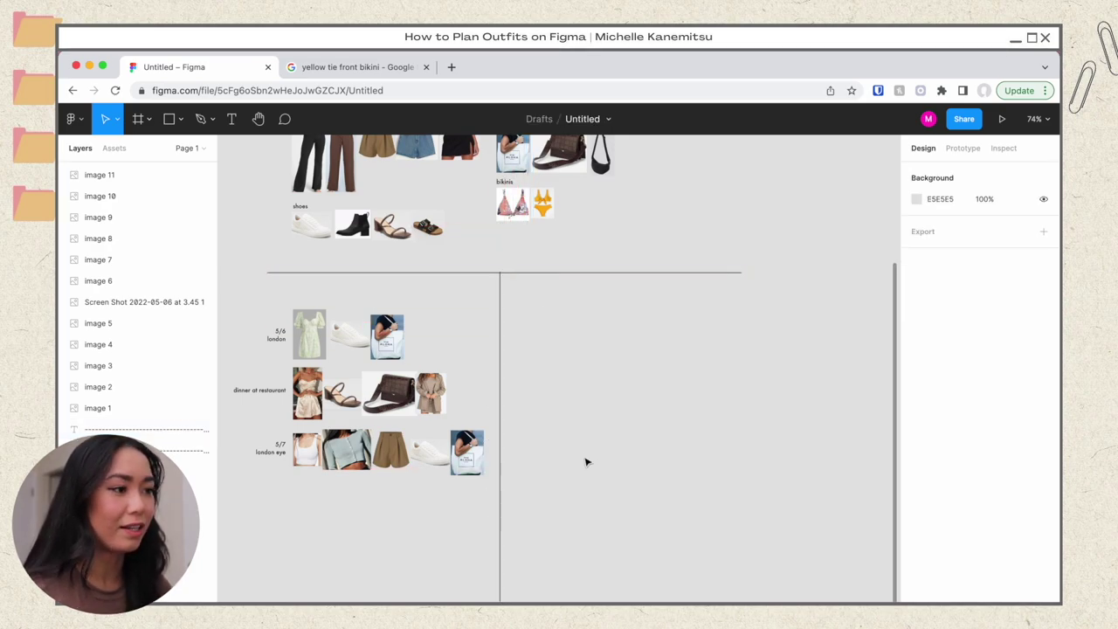
- Switch to Pinterest and open the "Europe Photo Ideas" board from the profile's saved boards
scroll(586, 459, up, 1)
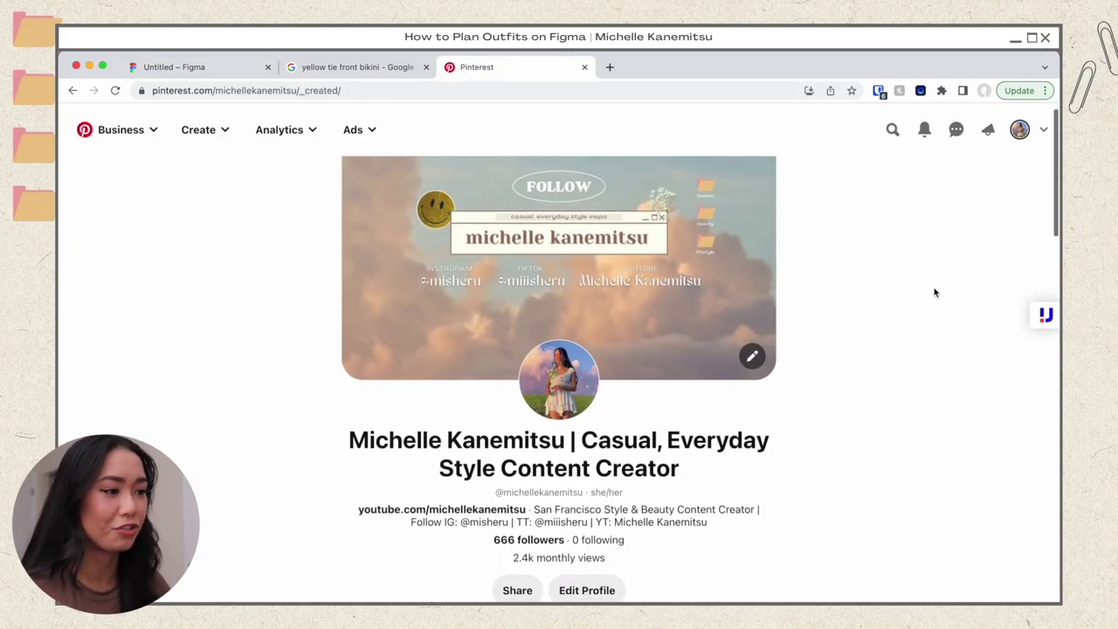
scroll(934, 293, down, 2)
scroll(637, 480, down, 2)
click(590, 478)
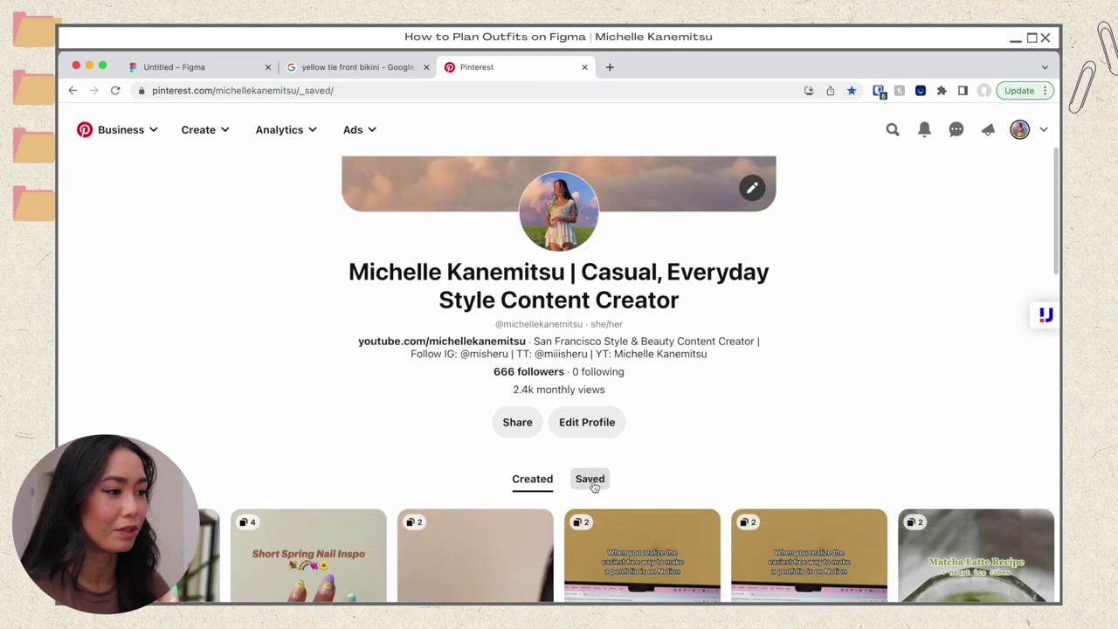
scroll(924, 380, down, 4)
scroll(923, 380, down, 1)
click(466, 480)
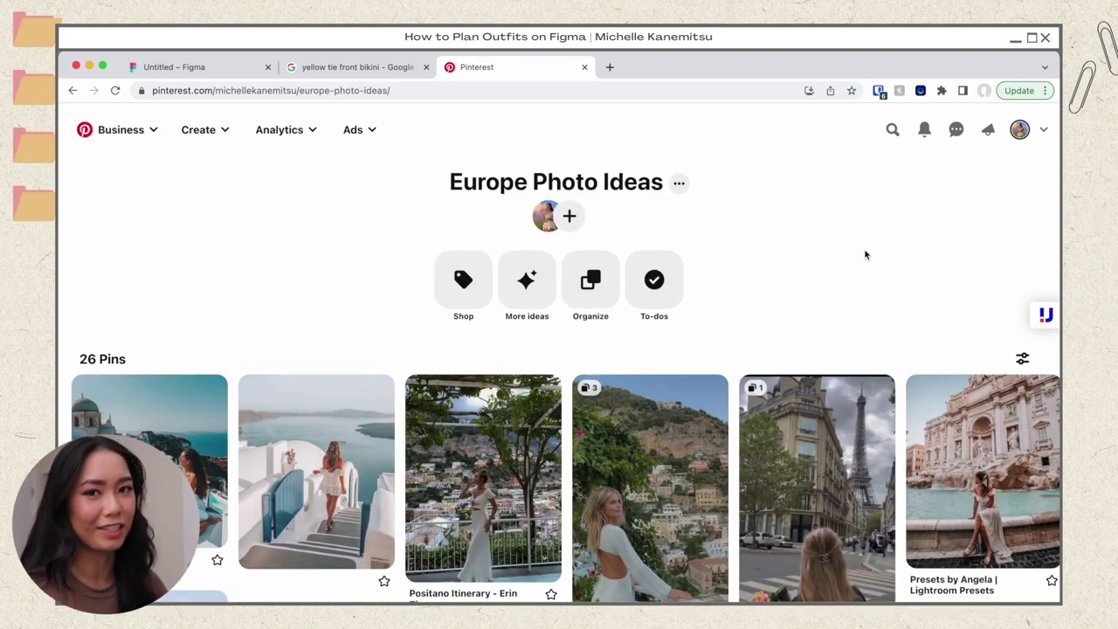
- Browse the "Europe Photo Ideas" board and copy the "Paris at night" picture of the lit Eiffel Tower
scroll(866, 254, down, 4)
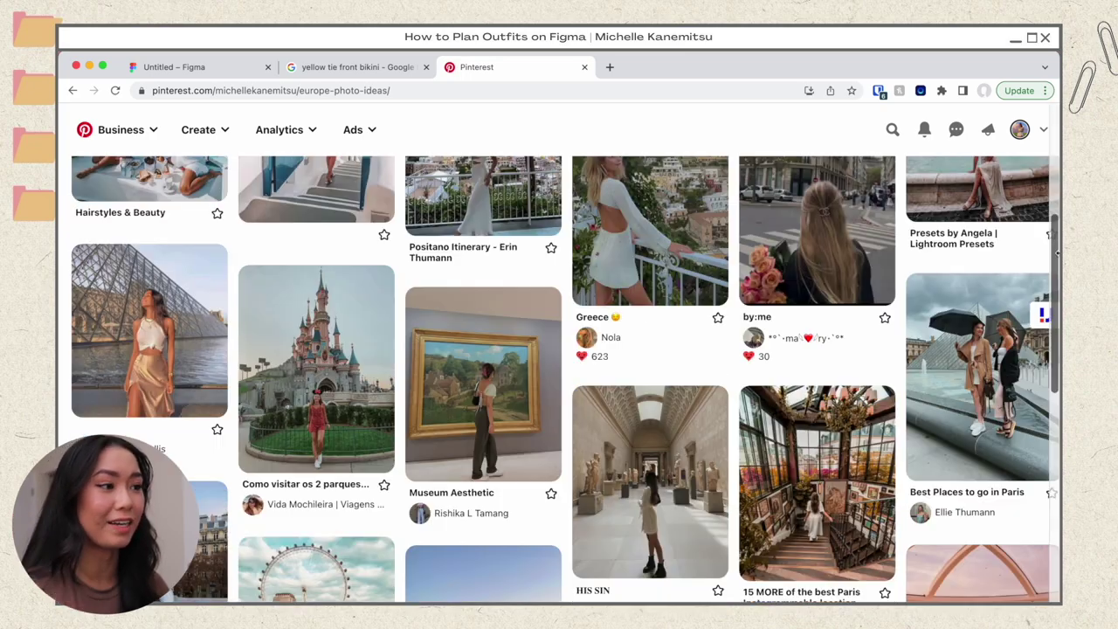
scroll(1056, 253, up, 2)
scroll(1056, 254, down, 2)
scroll(1056, 254, down, 3)
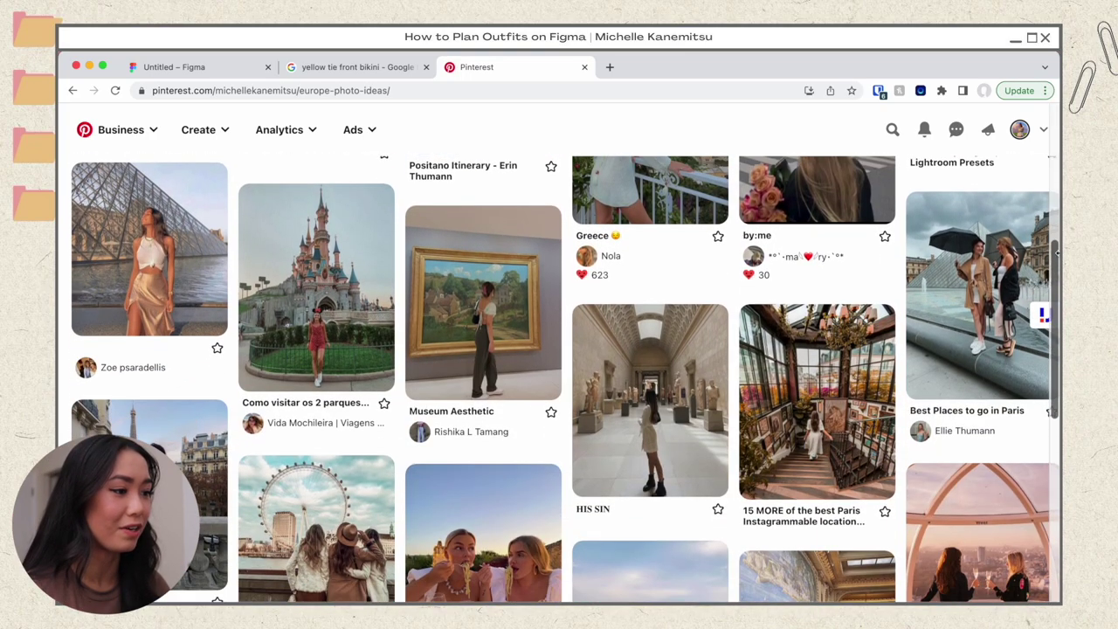
scroll(1057, 254, up, 4)
scroll(1056, 253, up, 1)
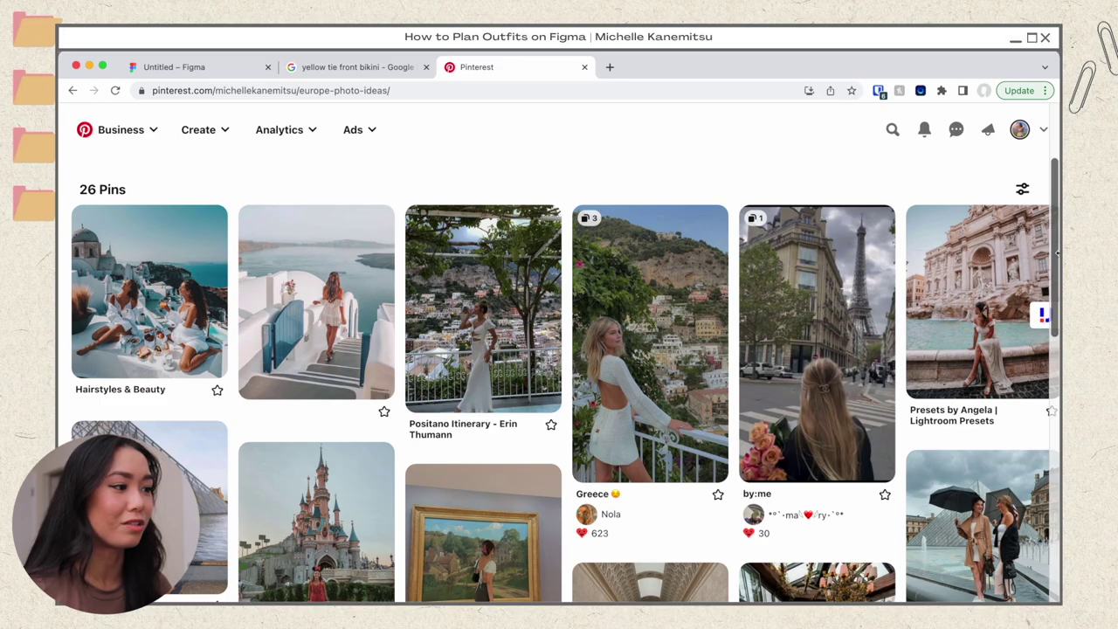
scroll(852, 319, down, 10)
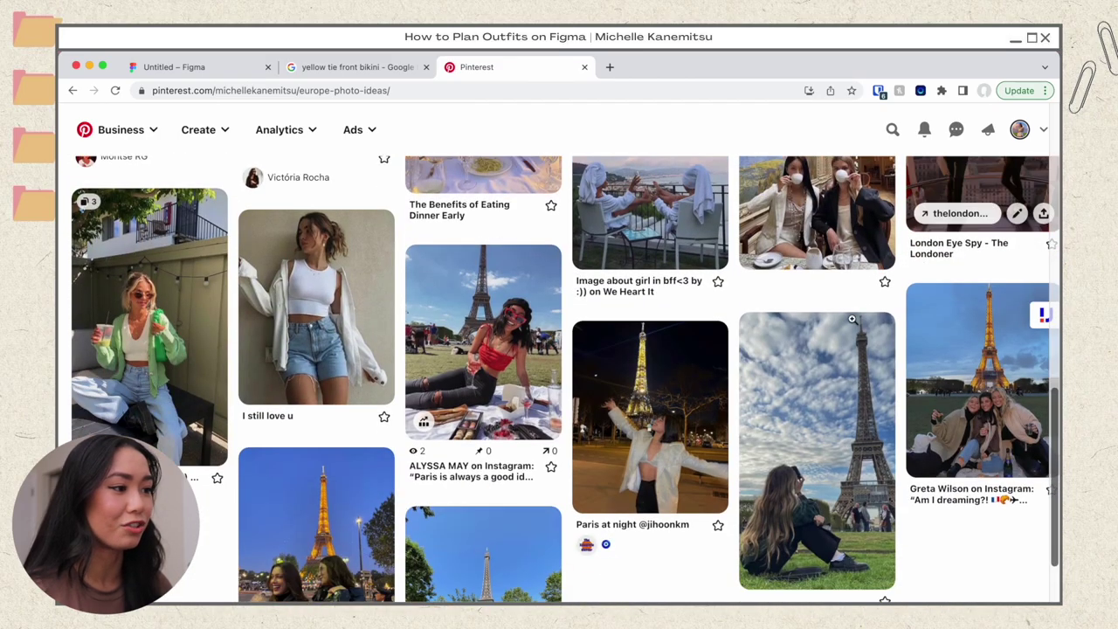
right_click(638, 416)
click(670, 564)
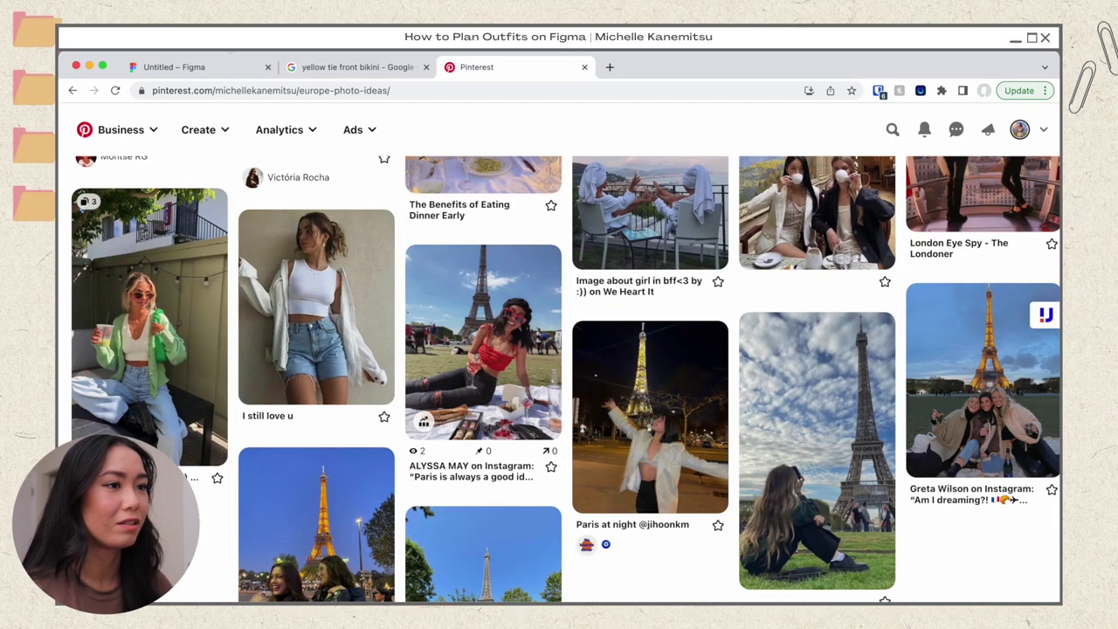
- Switch to Figma, paste the Eiffel Tower picture, shrink it, and place it across the vertical divider from the 5/6 row
click(200, 66)
key(super+v)
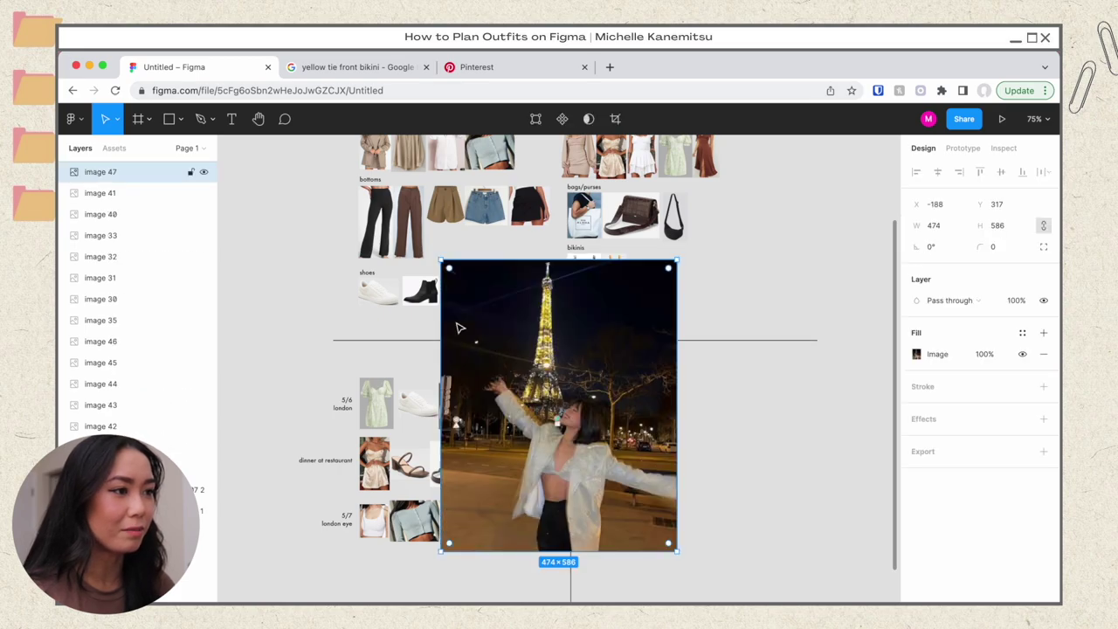
drag(441, 262, 611, 476)
drag(642, 513, 613, 408)
click(695, 413)
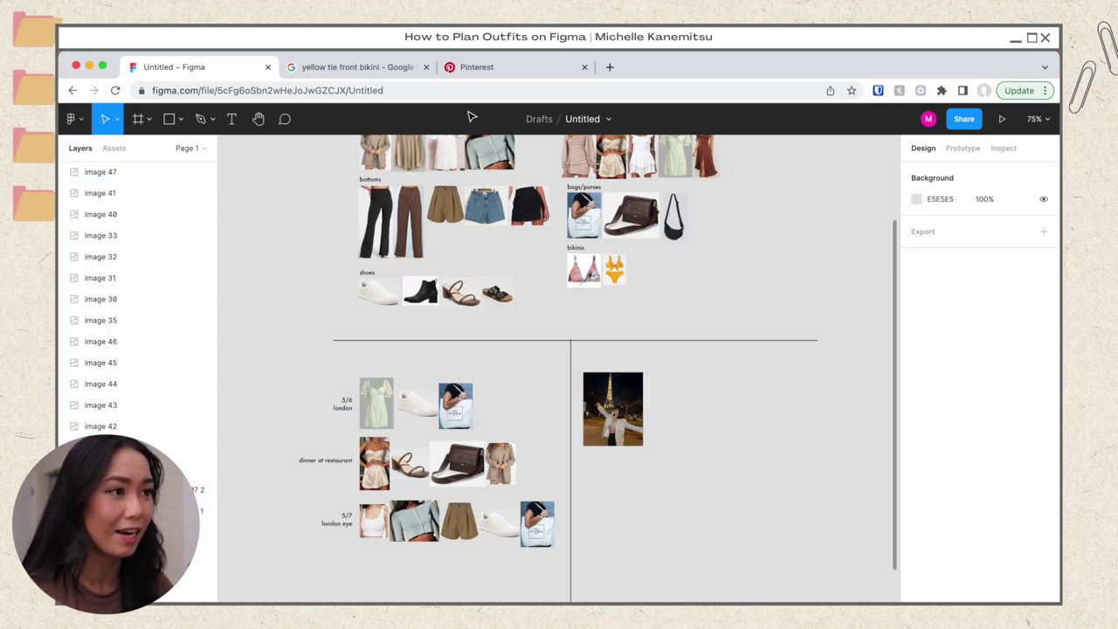
- Switch to Pinterest and copy the picture of three women facing the London Eye from the board
click(487, 70)
scroll(690, 472, up, 5)
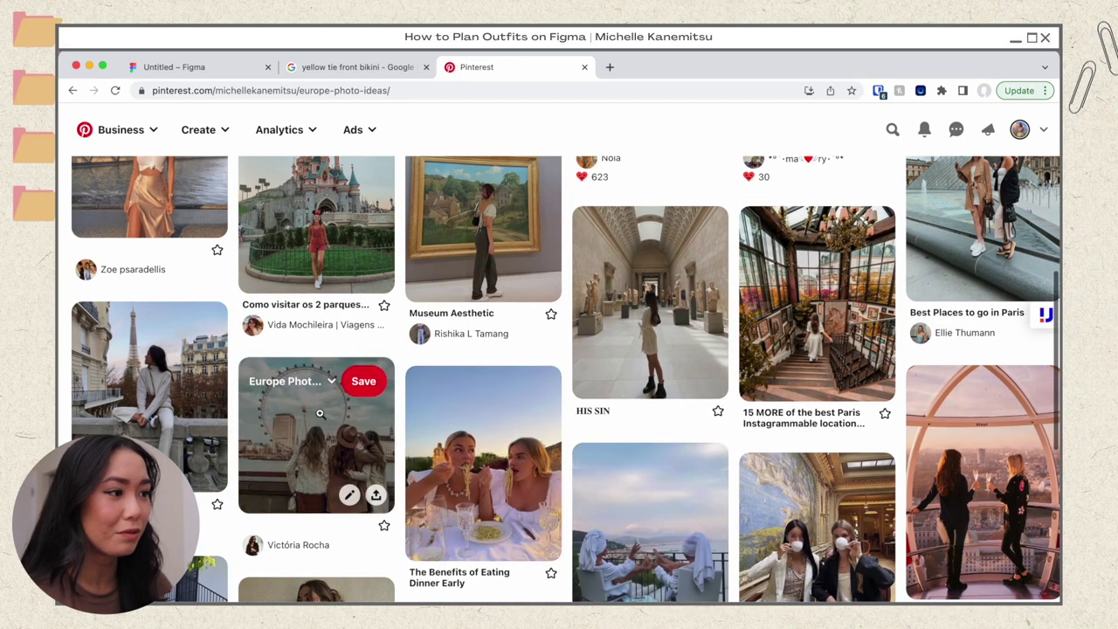
right_click(320, 414)
click(383, 566)
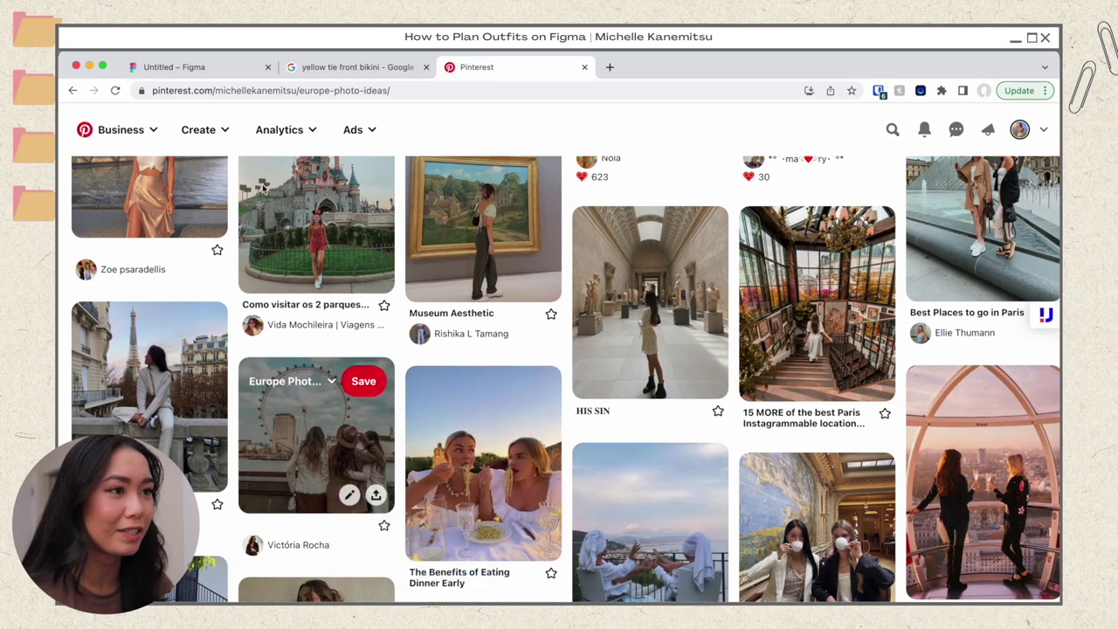
- Switch to Figma, paste the London Eye picture, and shrink it across the vertical divider from the "5/7 london eye" row
click(212, 67)
key(ctrl+v)
drag(514, 354, 667, 434)
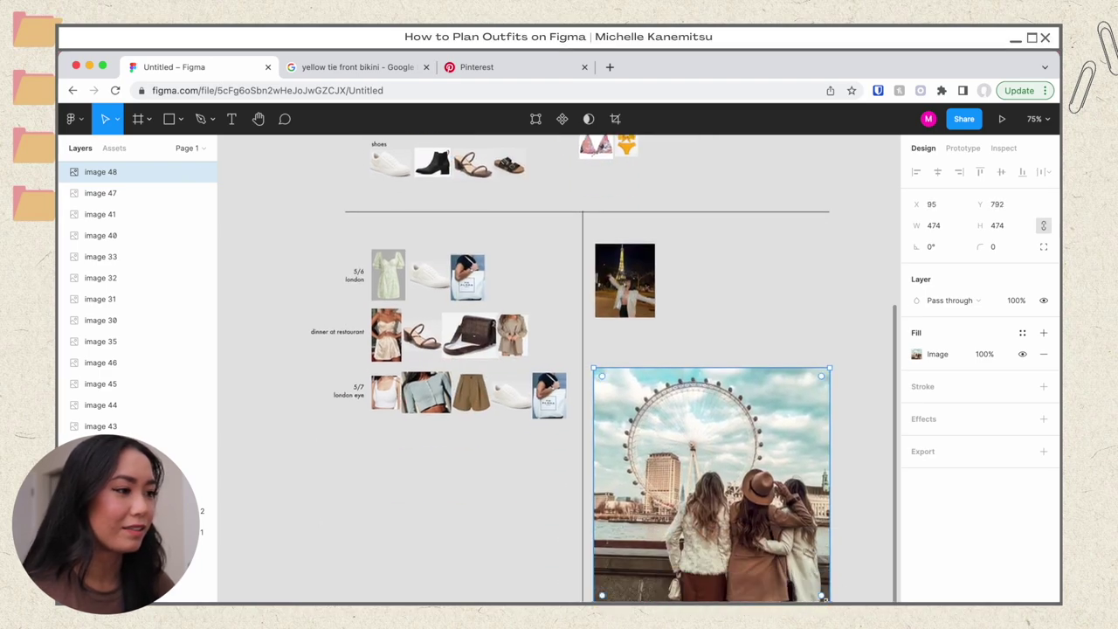
drag(825, 599, 656, 427)
click(708, 394)
scroll(752, 367, up, 5)
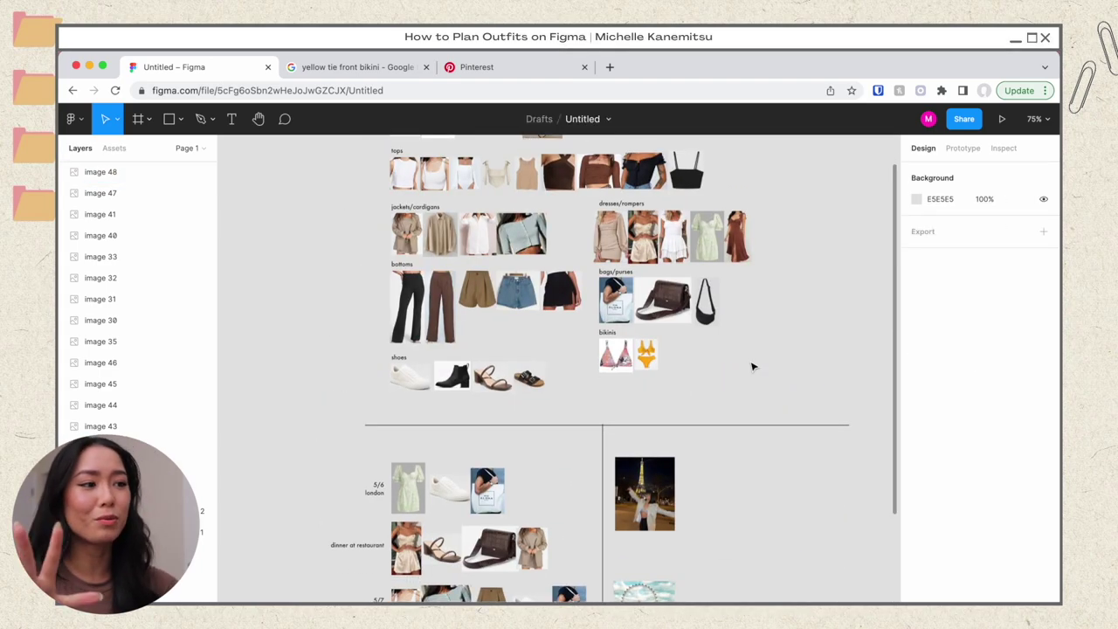